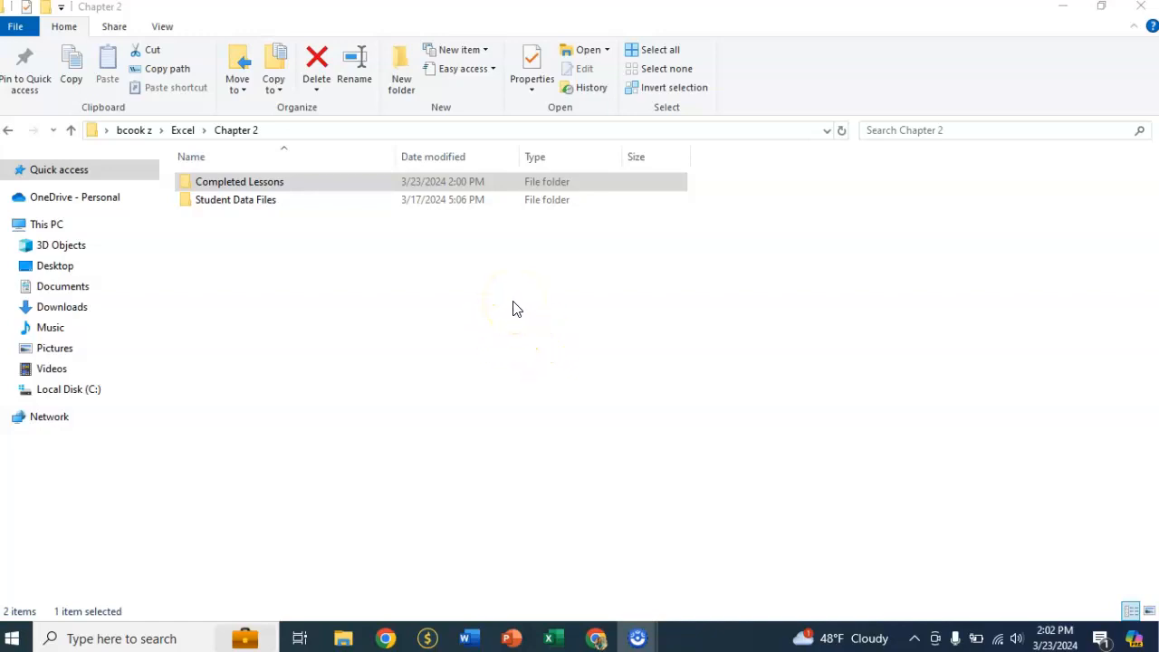
Open the ParadiseLakes-02 workbook from the Student Data Files folder.
{"action": "double_click", "coordinate": [184, 203]}
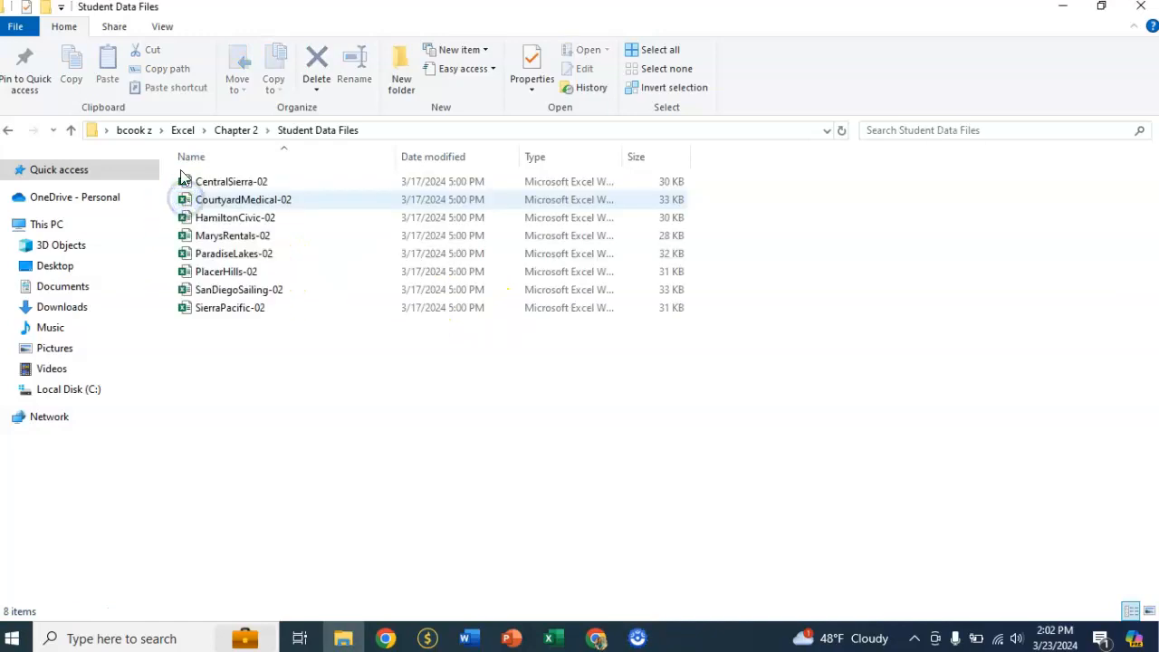
{"action": "double_click", "coordinate": [186, 258]}
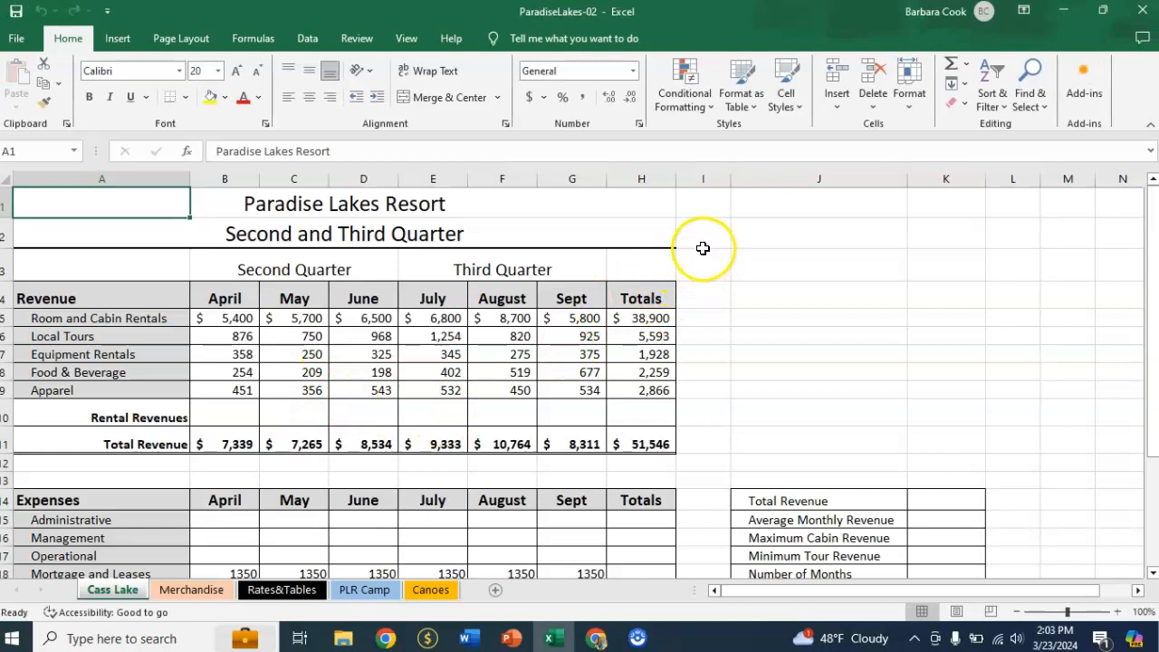
Save a copy of the workbook as BC PP E2-1 in the Chapter 2 Completed Lessons folder.
{"action": "left_click", "coordinate": [14, 38]}
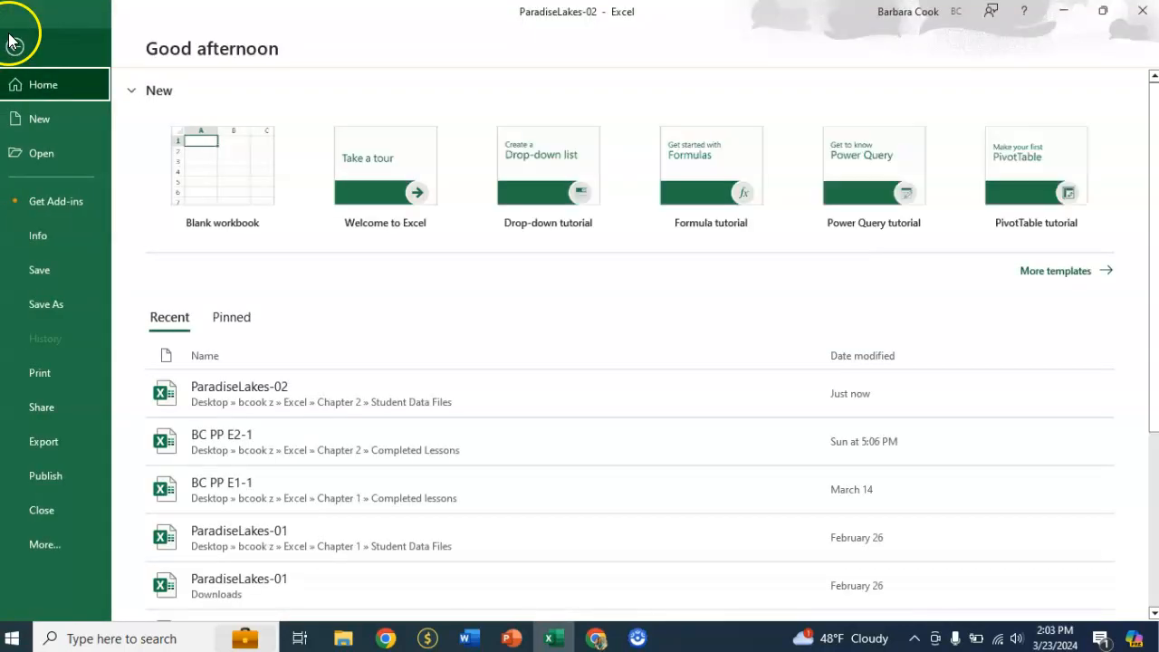
{"action": "left_click", "coordinate": [40, 304]}
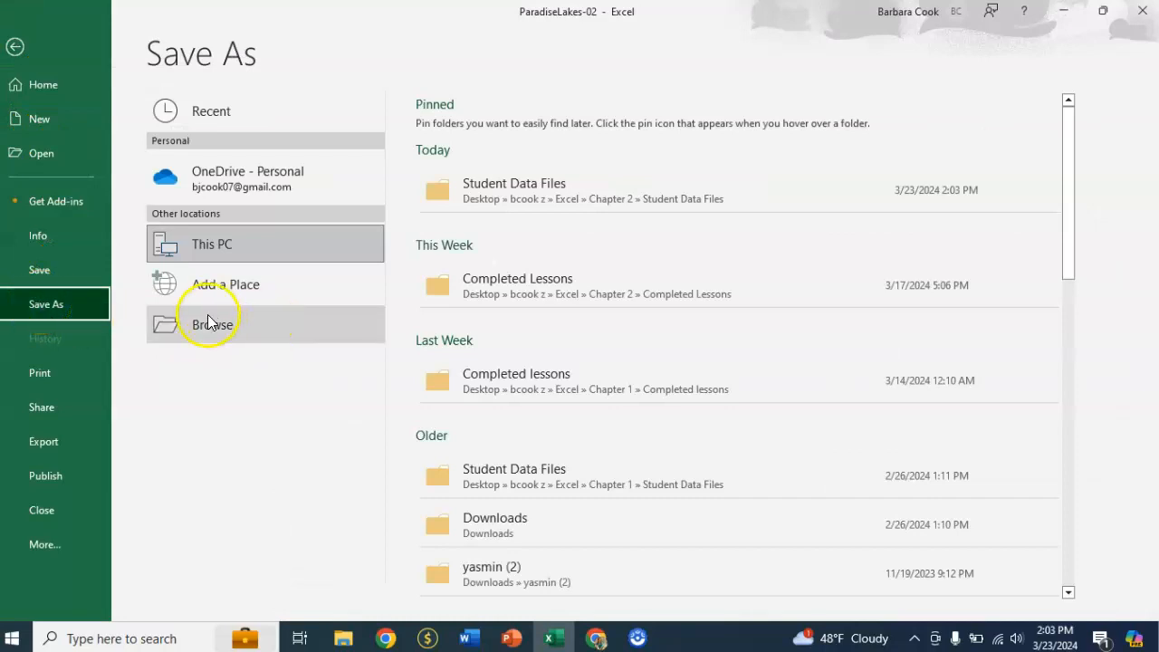
{"action": "left_click", "coordinate": [204, 325]}
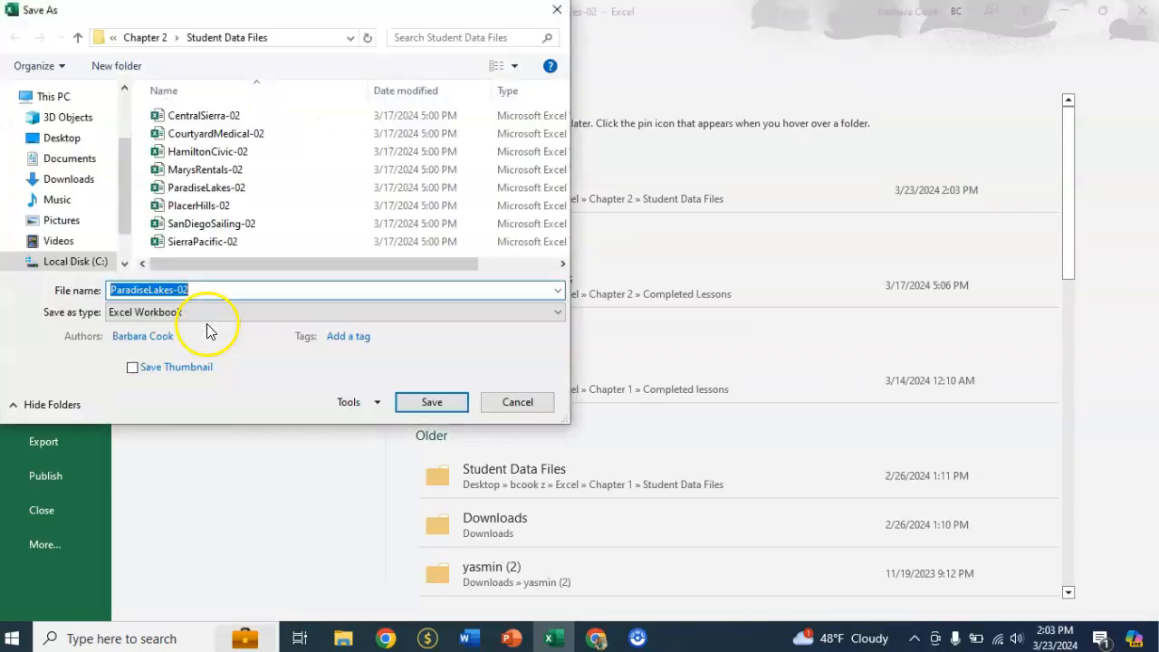
{"action": "left_click", "coordinate": [140, 38]}
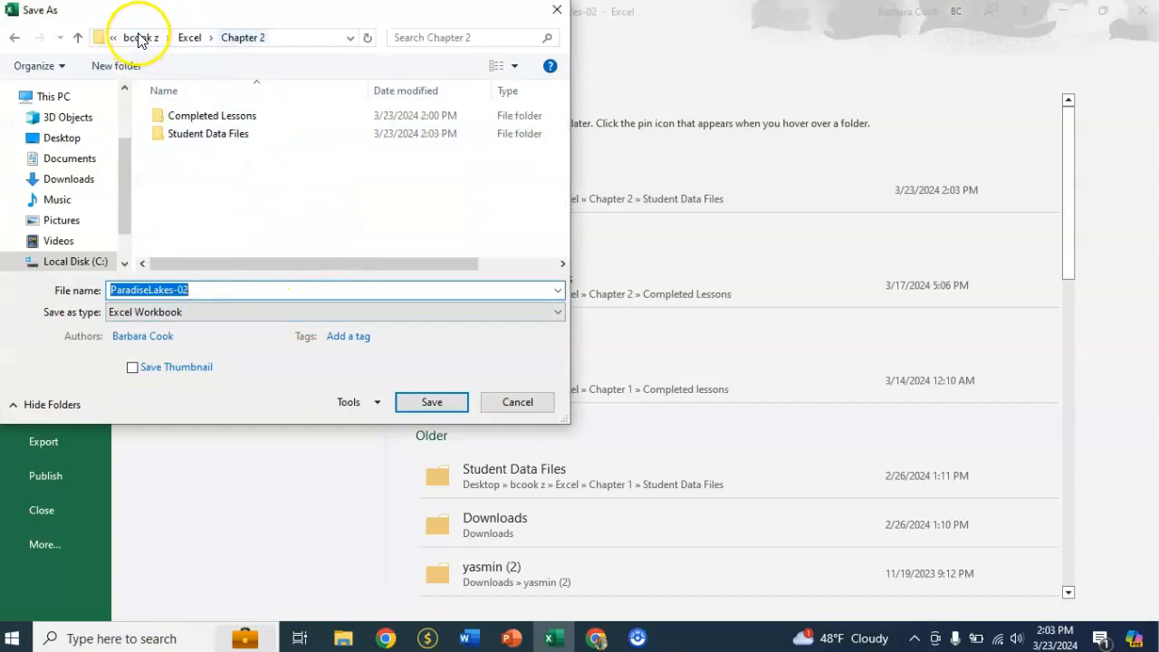
{"action": "left_click", "coordinate": [155, 116]}
{"action": "double_click", "coordinate": [155, 114]}
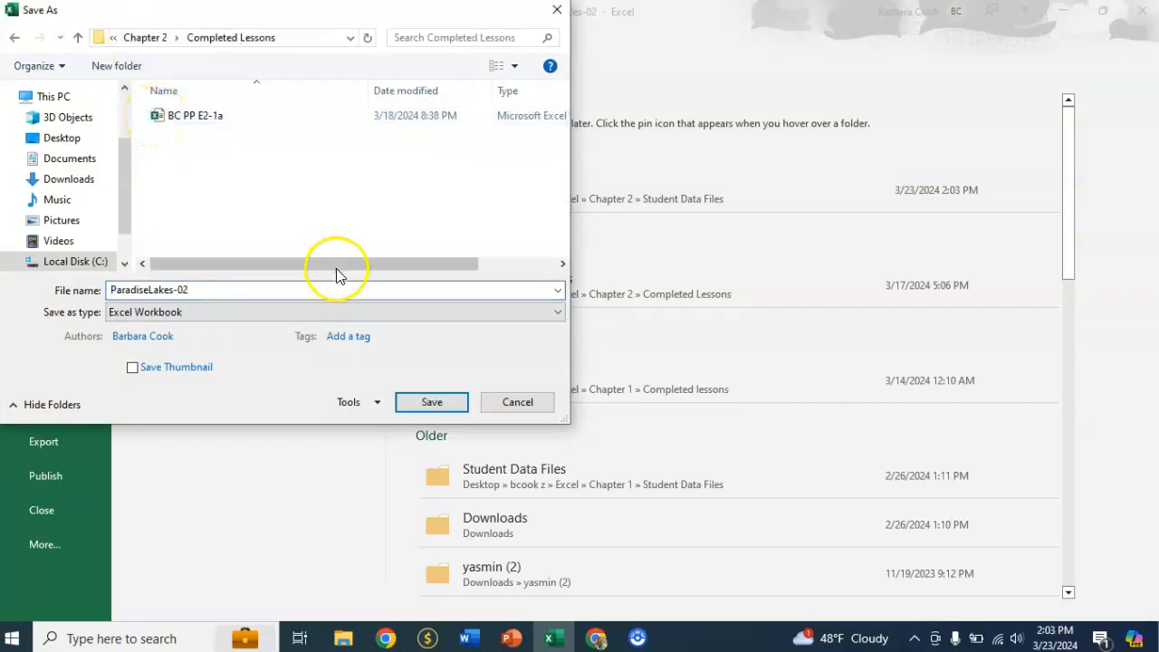
{"action": "type", "text": "B"}
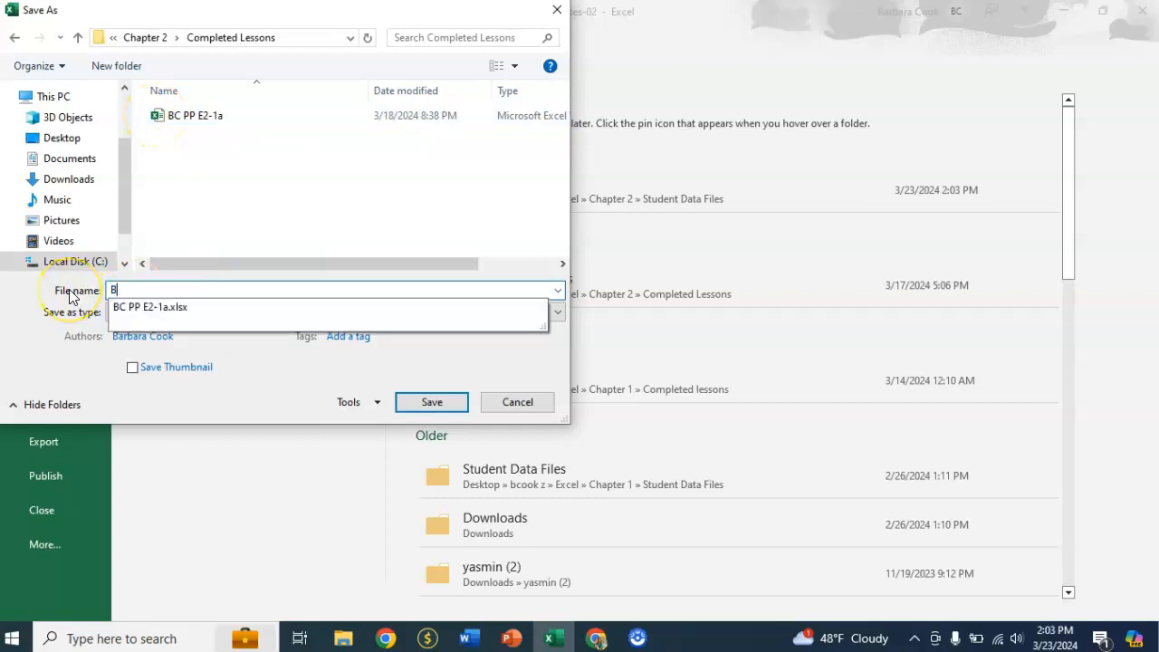
{"action": "left_click", "coordinate": [145, 308]}
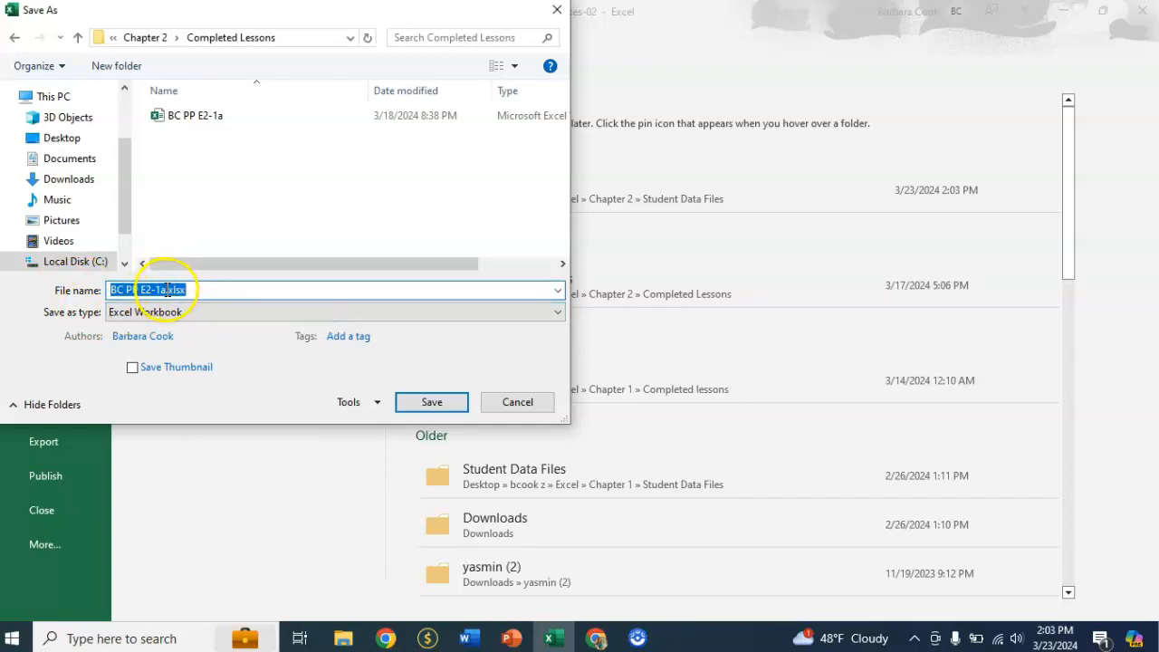
{"action": "left_click", "coordinate": [168, 290]}
{"action": "key", "text": "BackSpace"}
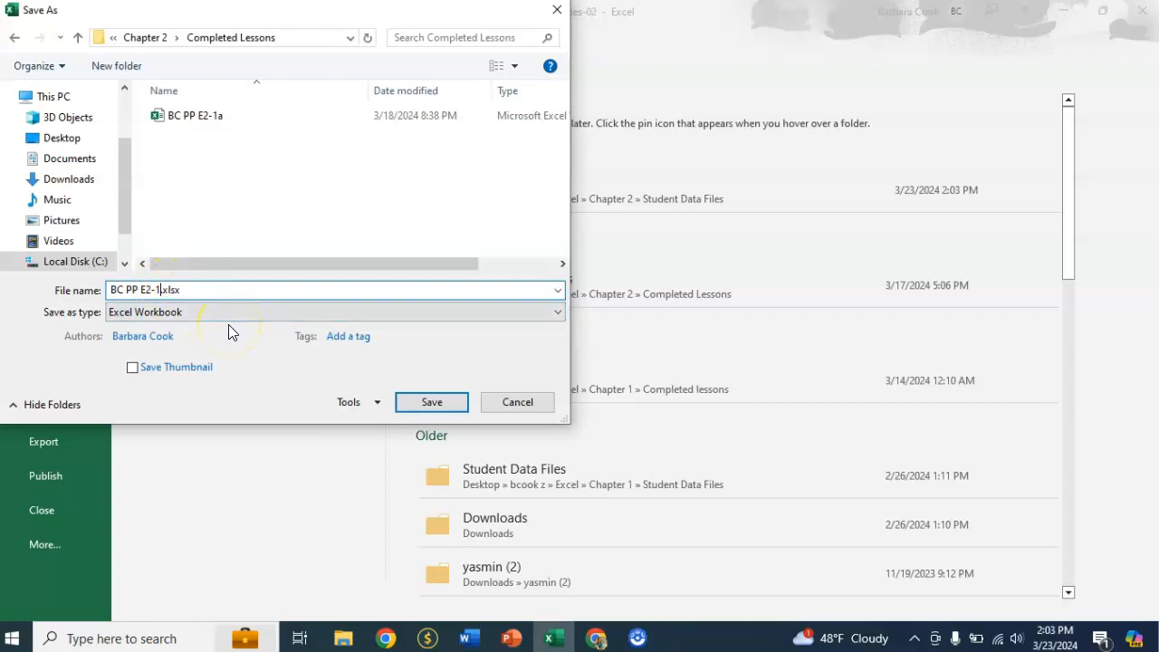
{"action": "left_click", "coordinate": [441, 404]}
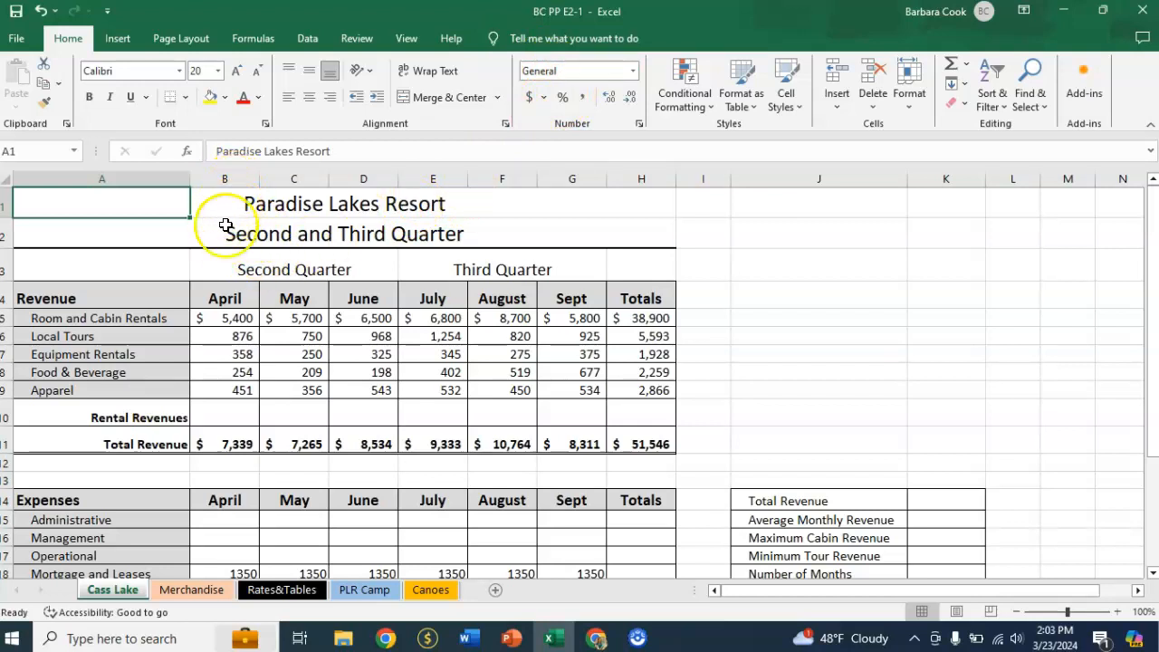
Enter the formula =B5+B7 in B10 to add April's room and cabin rentals to its equipment rentals.
{"action": "left_click", "coordinate": [229, 419]}
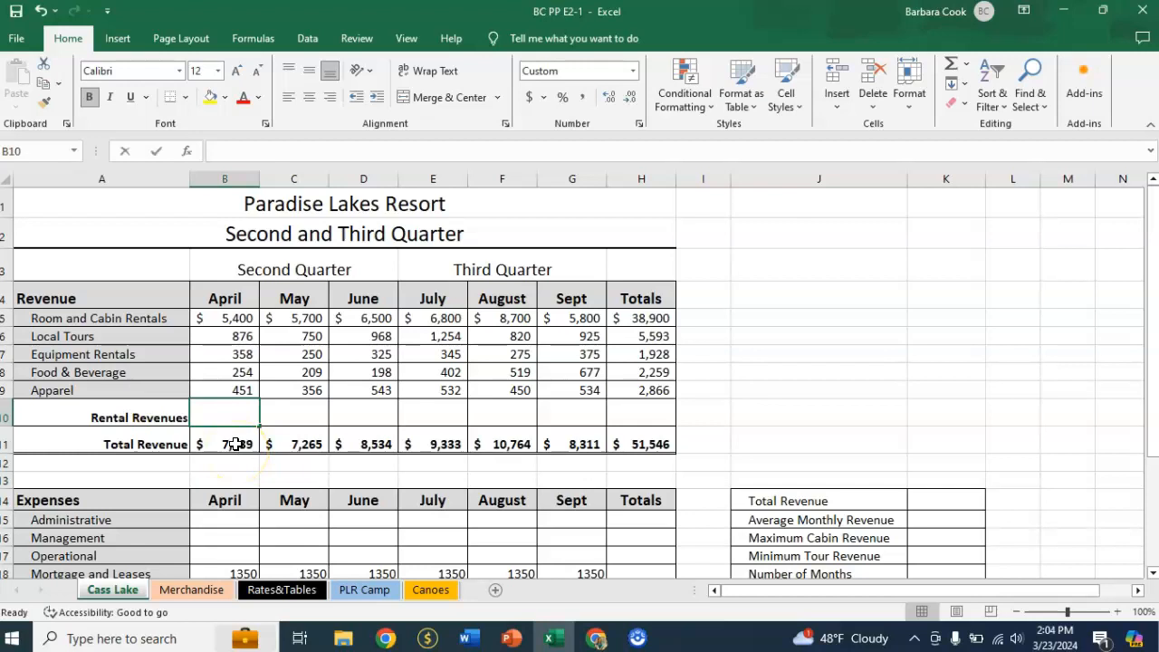
{"action": "type", "text": "="}
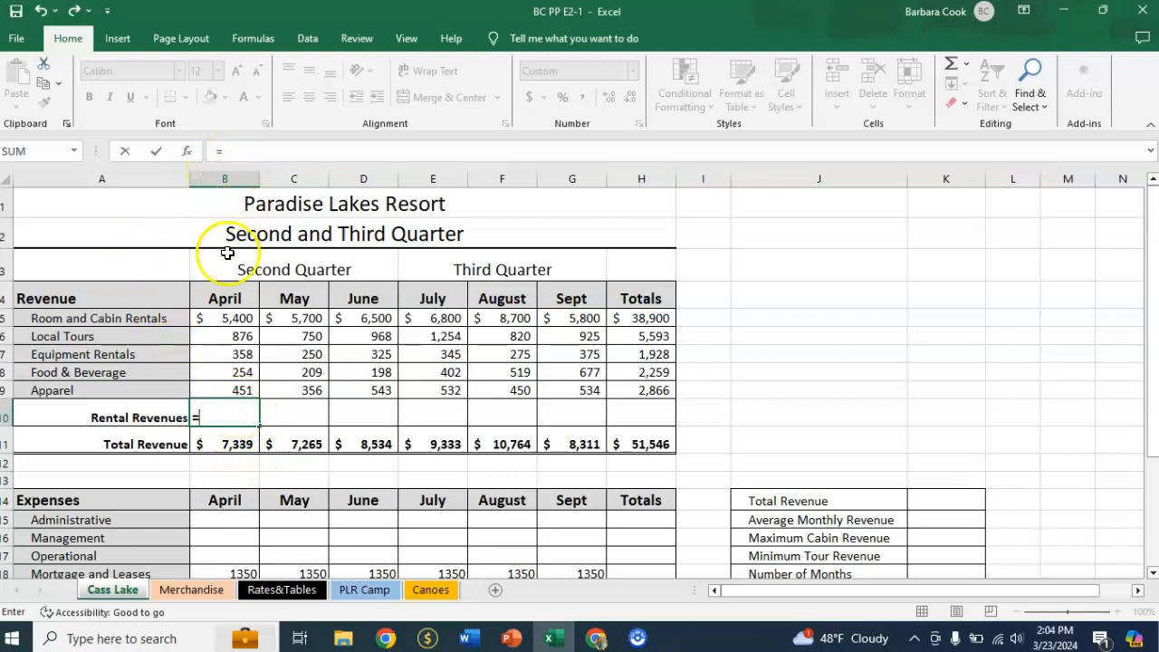
{"action": "left_click", "coordinate": [216, 321]}
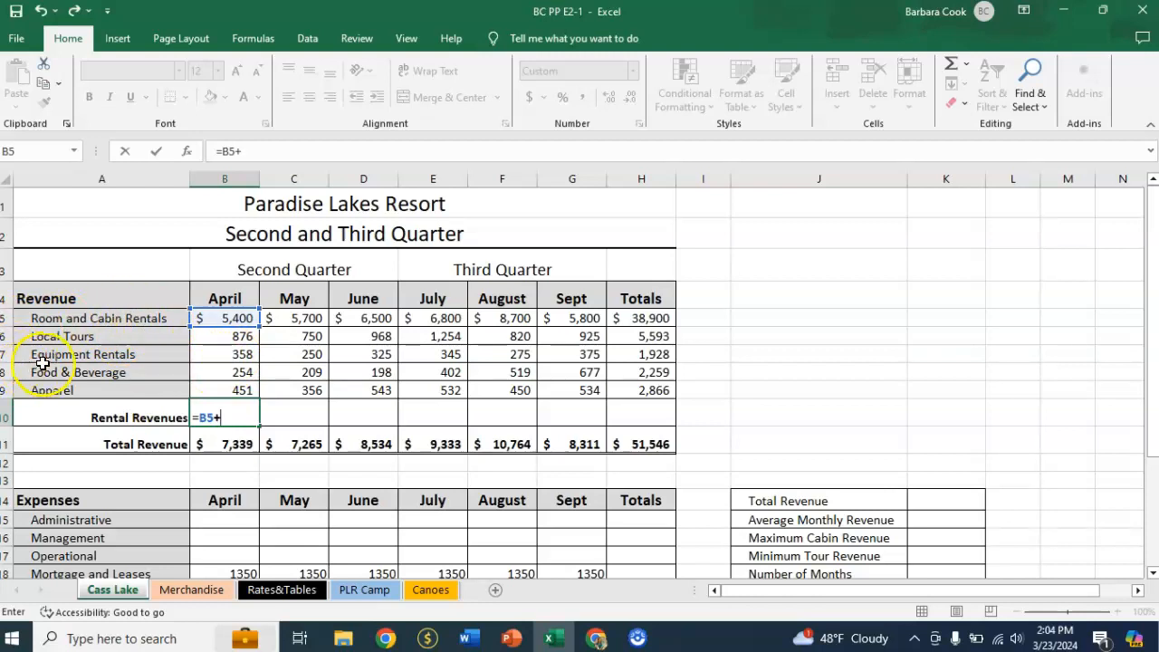
{"action": "left_click", "coordinate": [220, 356]}
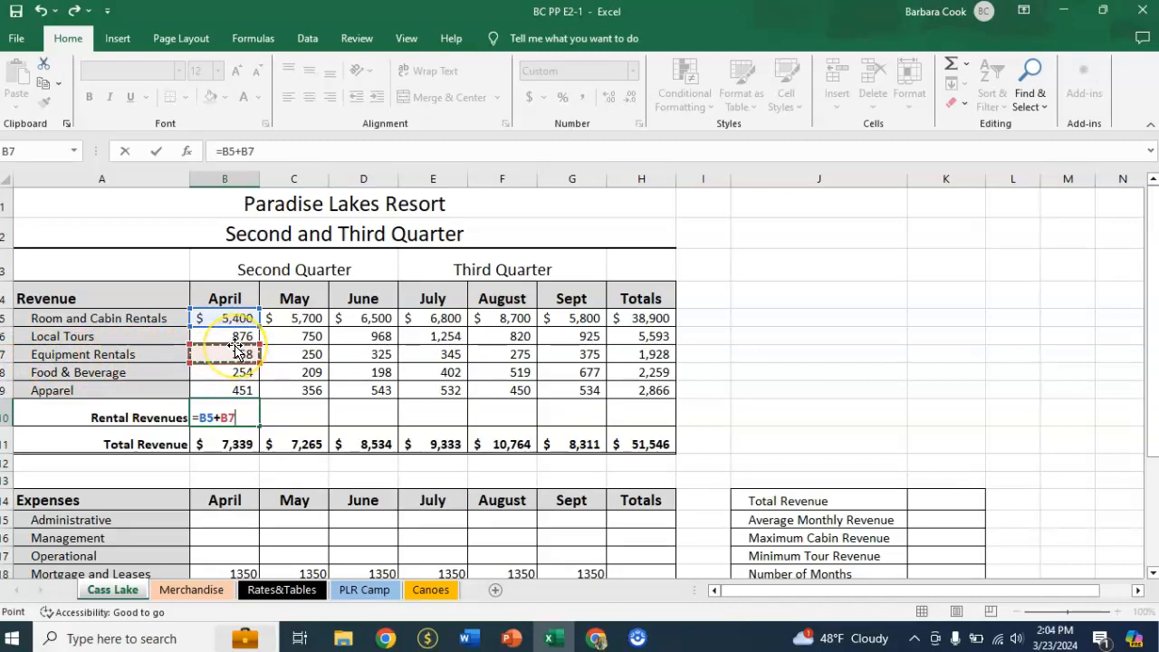
{"action": "key", "text": "Return"}
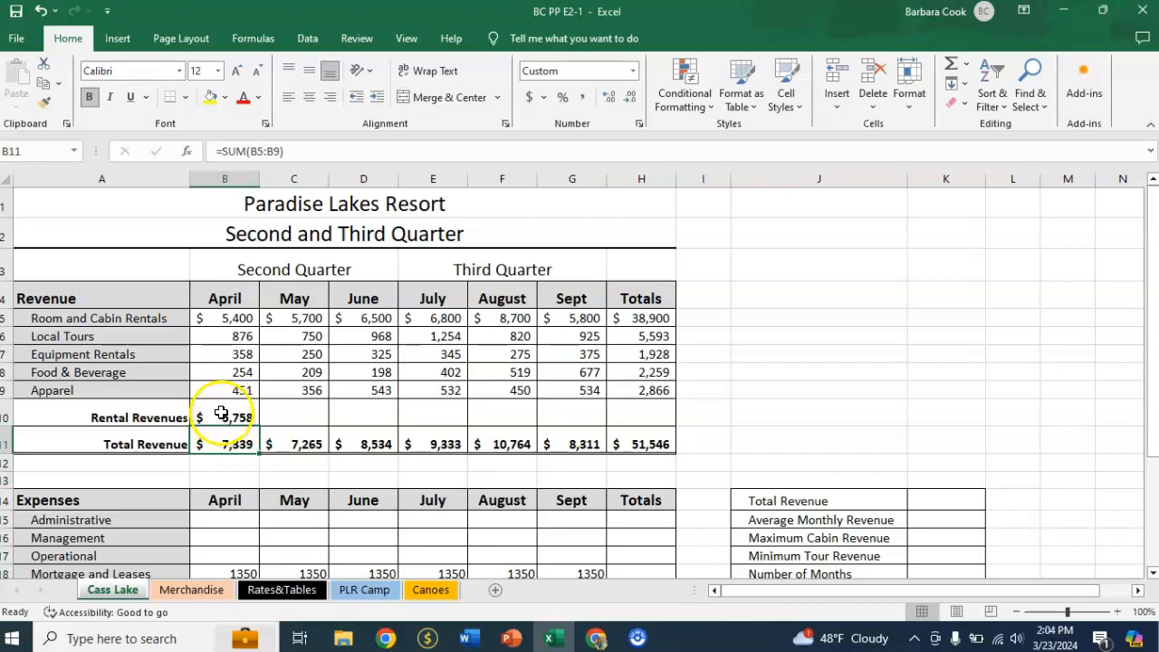
Copy the Rental Revenues formula from B10 across to H10 and check the cell references for April, May and June.
{"action": "left_click", "coordinate": [221, 413]}
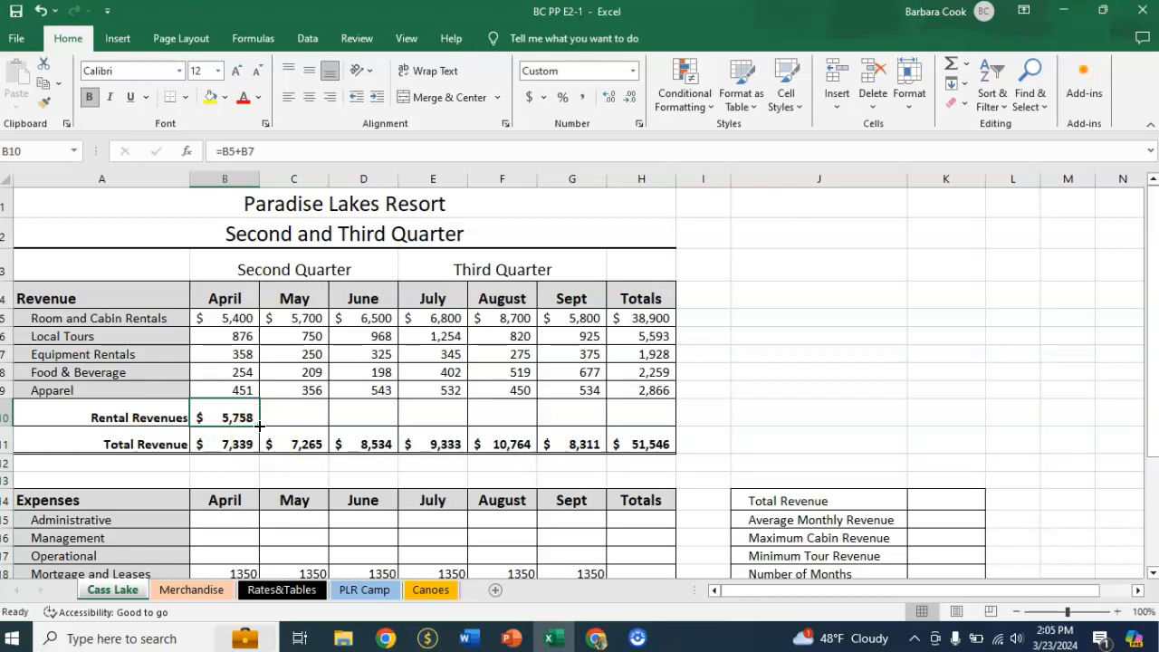
{"action": "left_click_drag", "start_coordinate": [259, 425], "coordinate": [652, 433]}
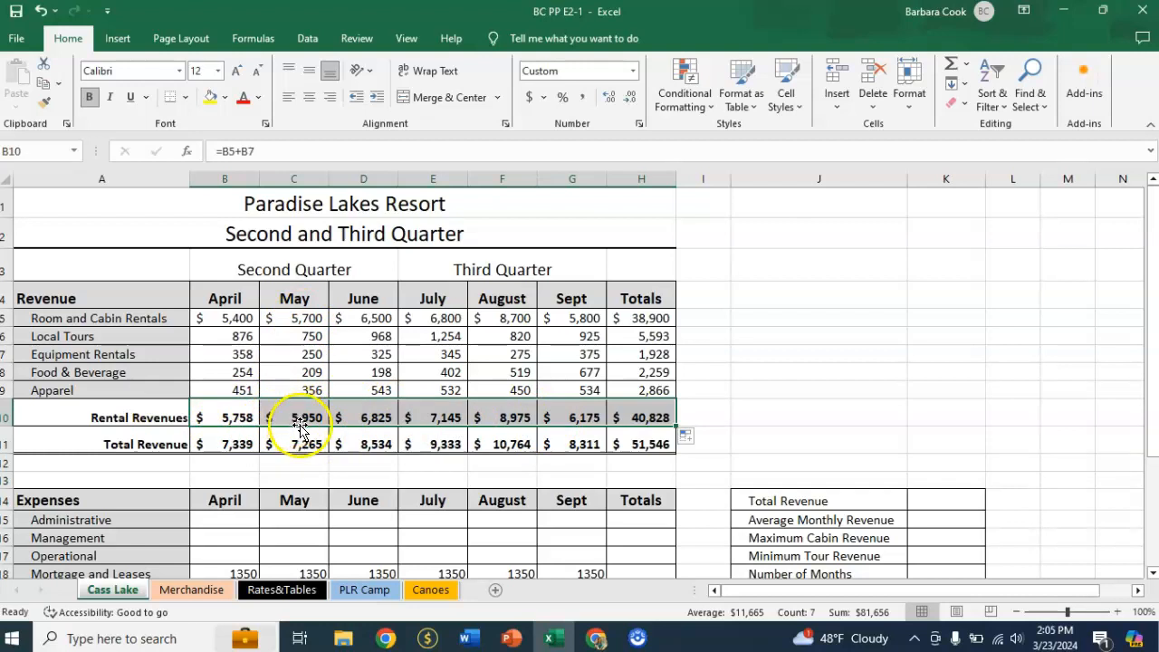
{"action": "left_click", "coordinate": [230, 415]}
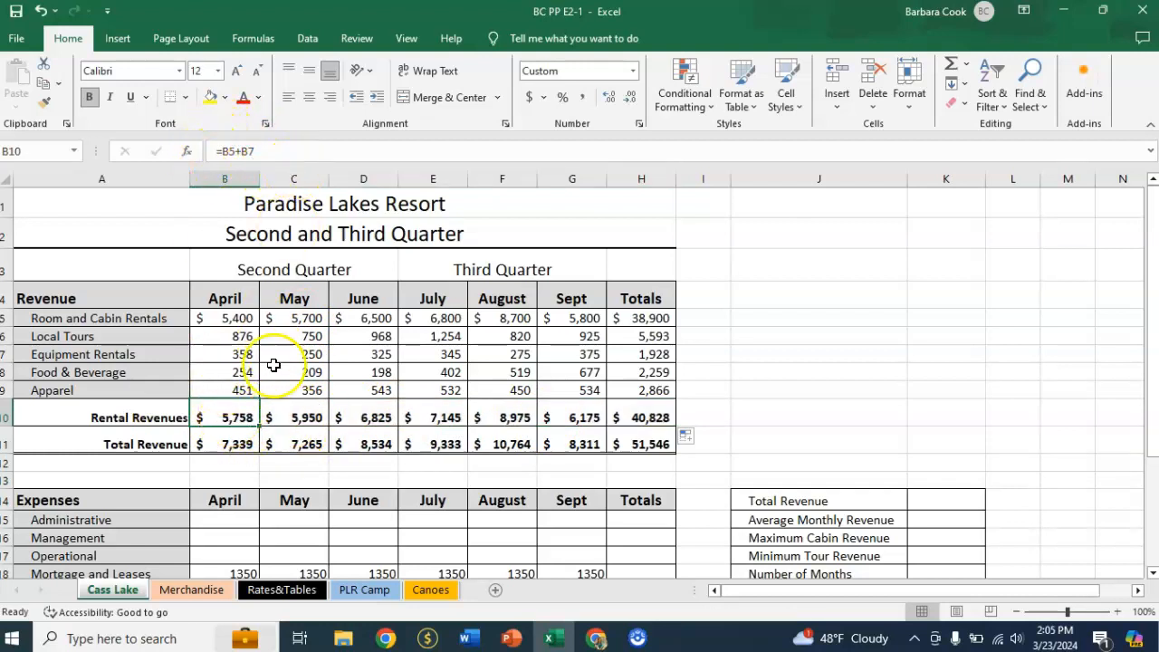
{"action": "left_click", "coordinate": [300, 417]}
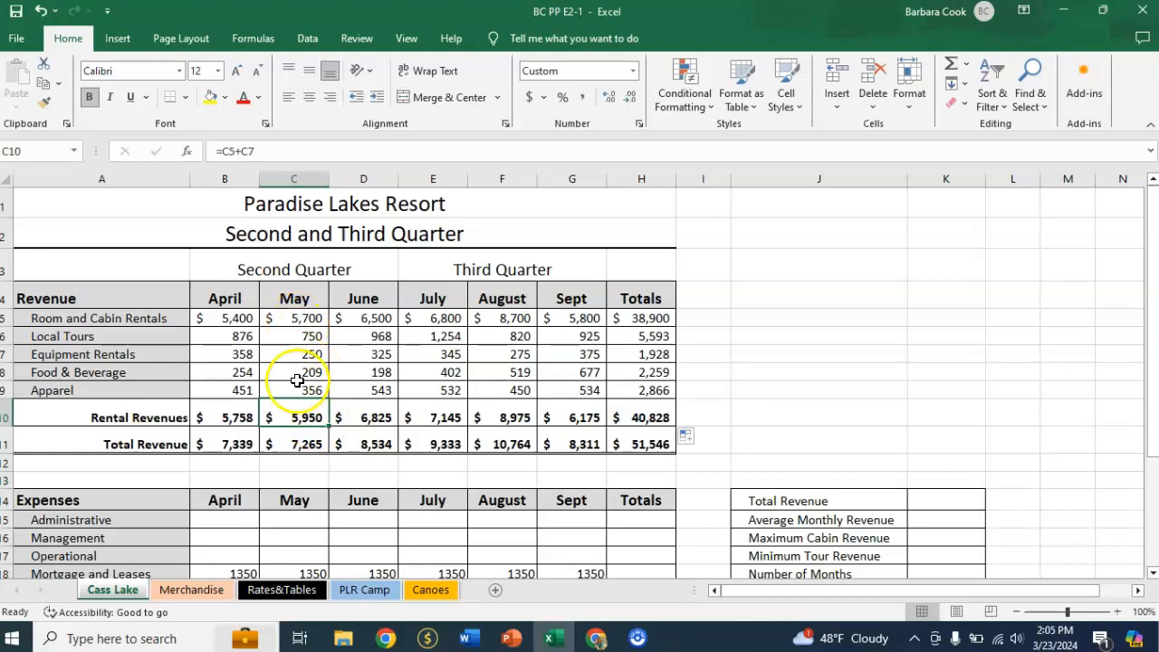
{"action": "left_click", "coordinate": [372, 417]}
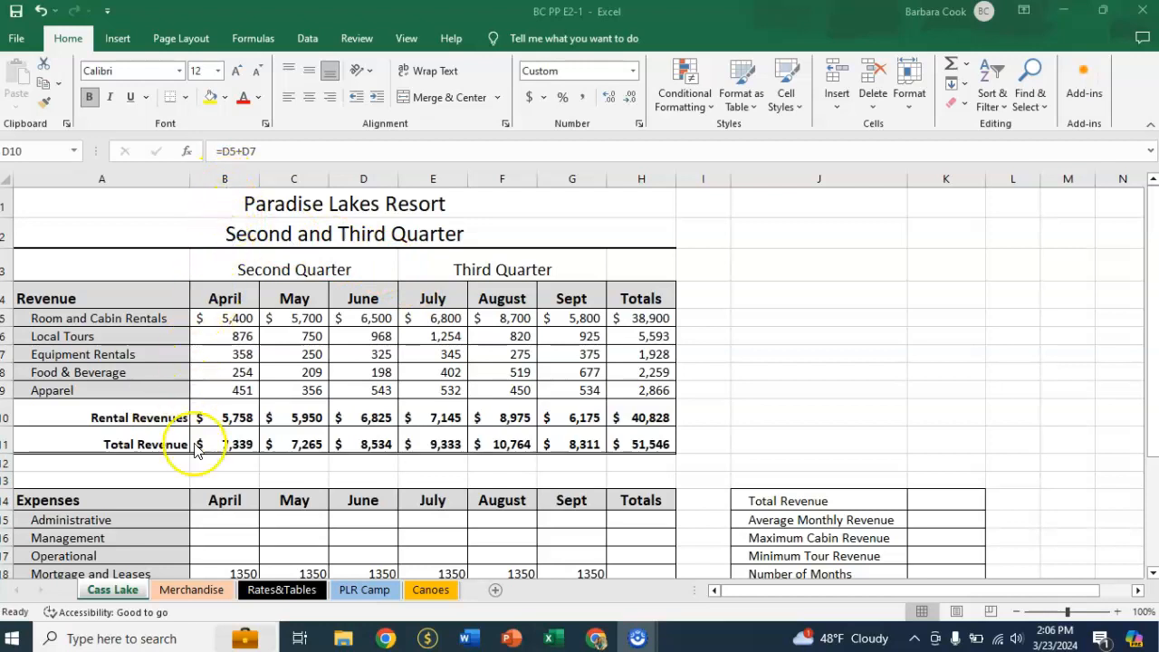
Enter =B11*'Rates&Tables'!$G$2 in B15 to calculate April's Administrative expense, keeping the rate as an absolute reference.
{"action": "left_click", "coordinate": [226, 519]}
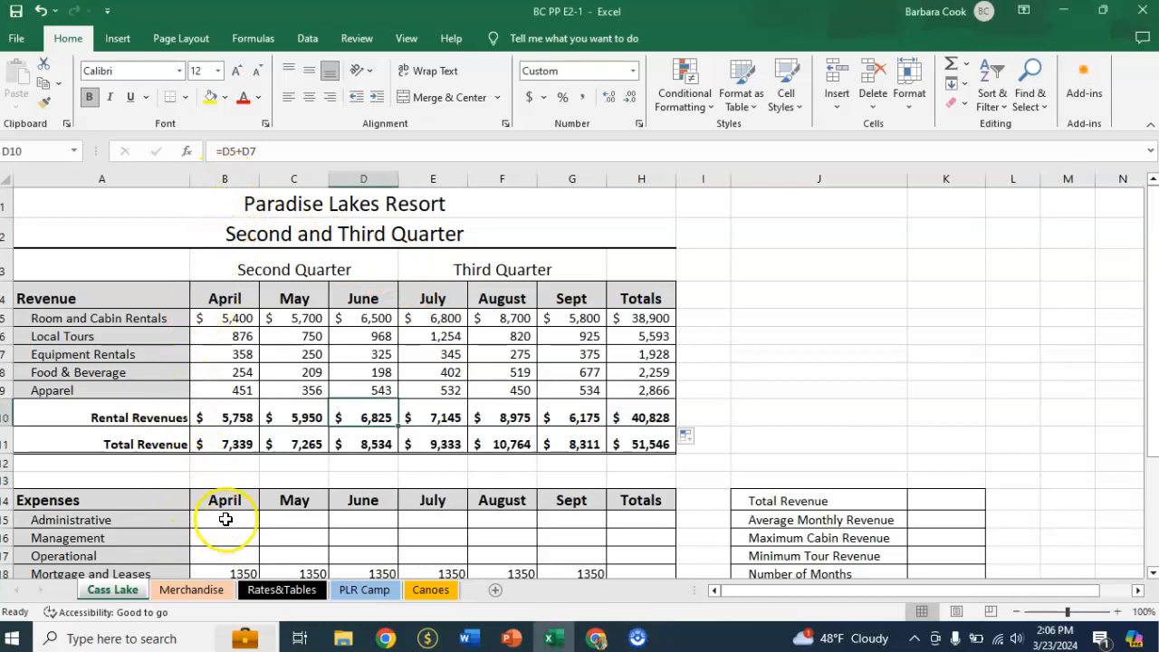
{"action": "left_click", "coordinate": [225, 520]}
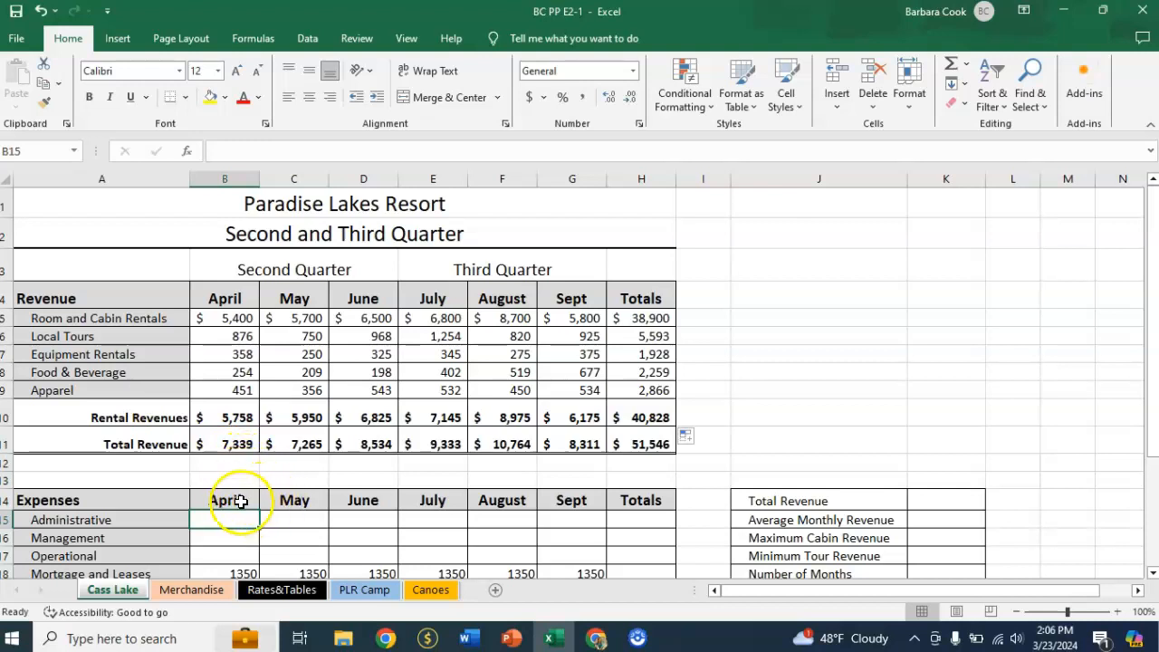
{"action": "type", "text": "="}
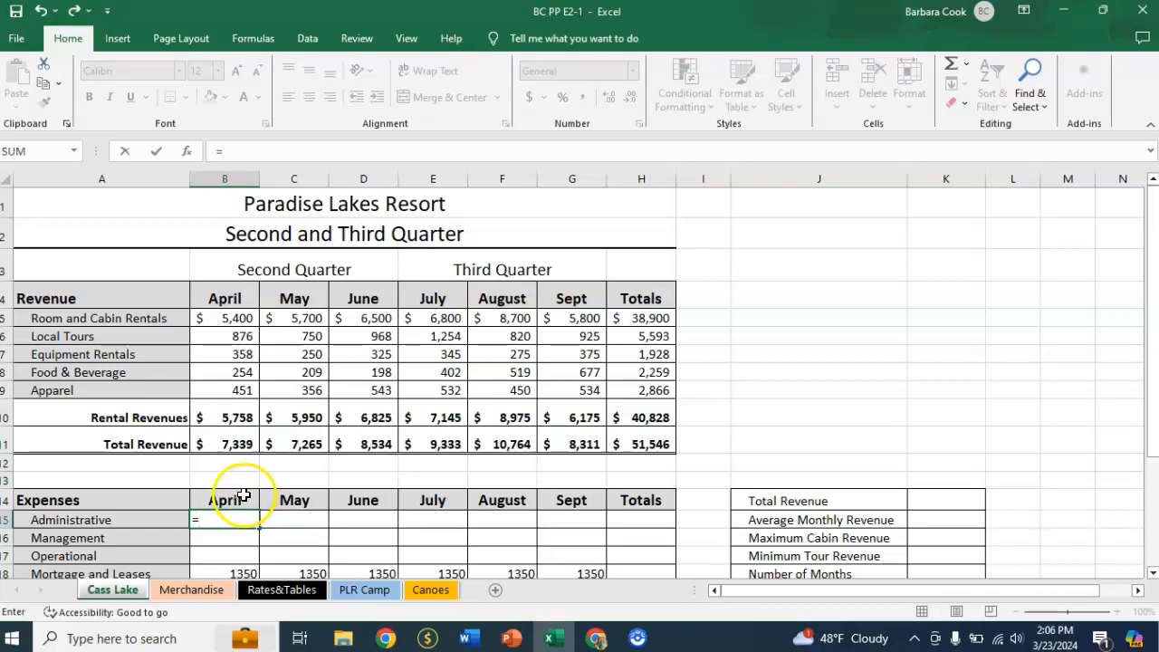
{"action": "left_click", "coordinate": [220, 443]}
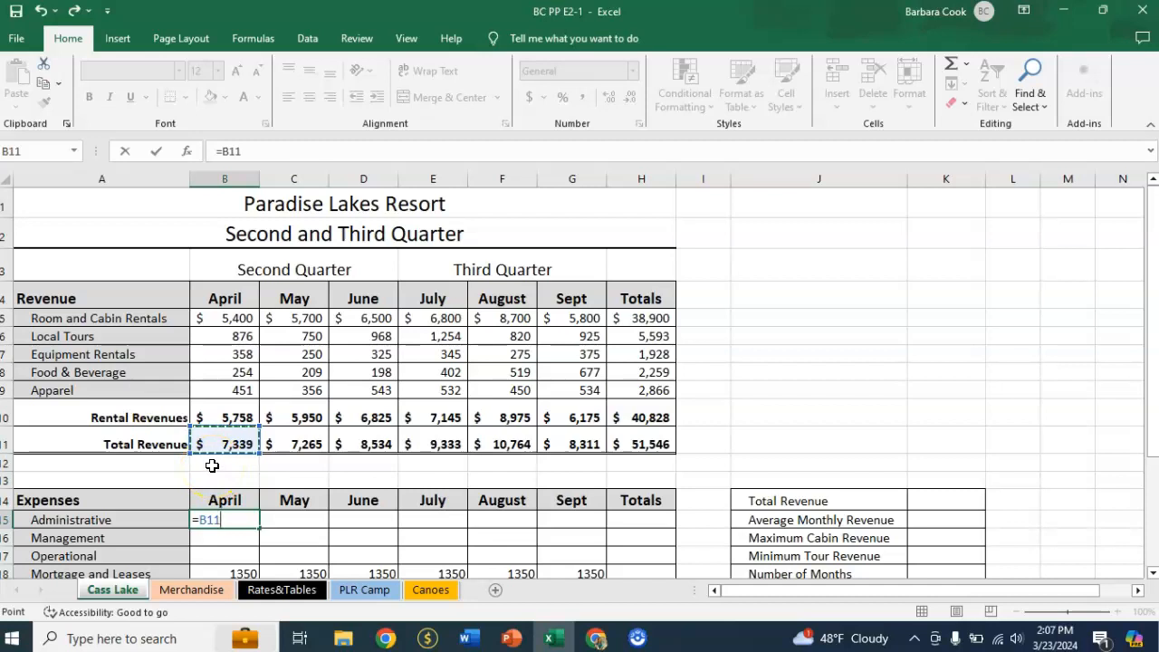
{"action": "type", "text": "*"}
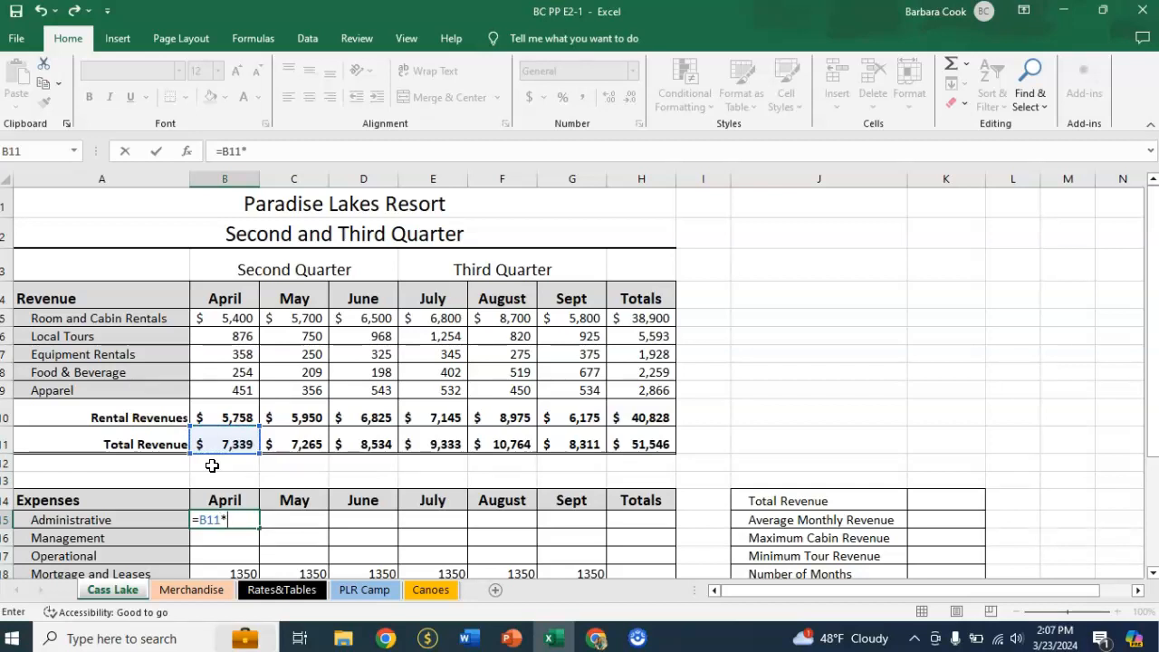
{"action": "left_click", "coordinate": [279, 594]}
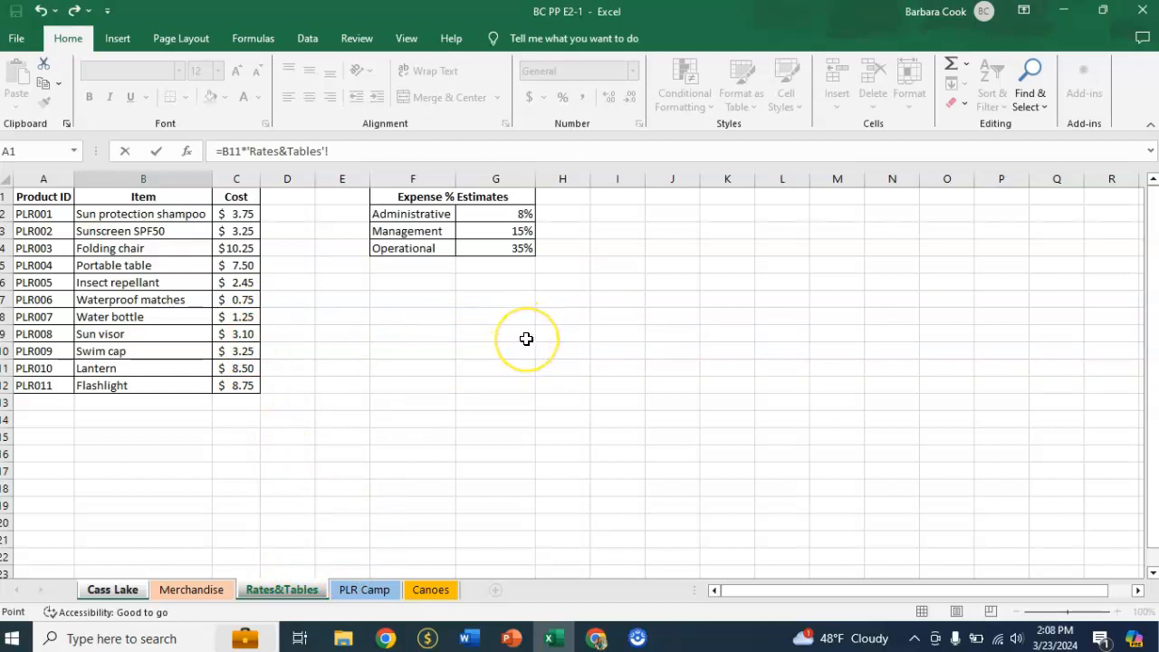
{"action": "left_click", "coordinate": [502, 217]}
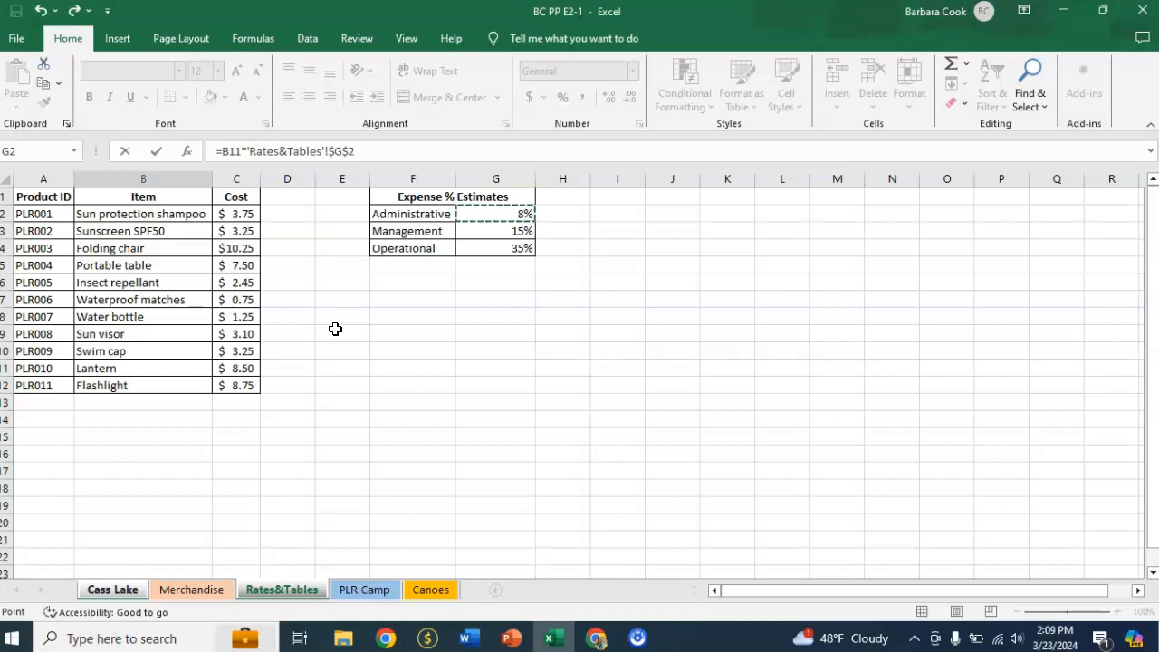
{"action": "key", "text": "Return"}
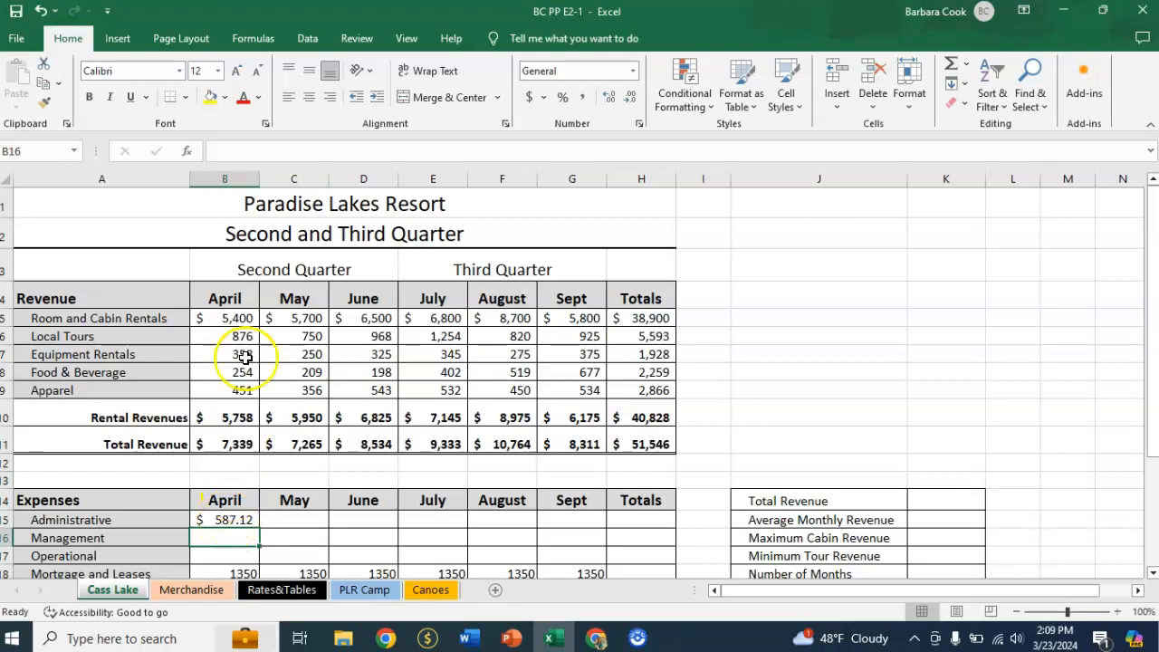
Copy the Administrative expense formula from B15 across to G15 and check the references for April, May and June.
{"action": "left_click", "coordinate": [218, 520]}
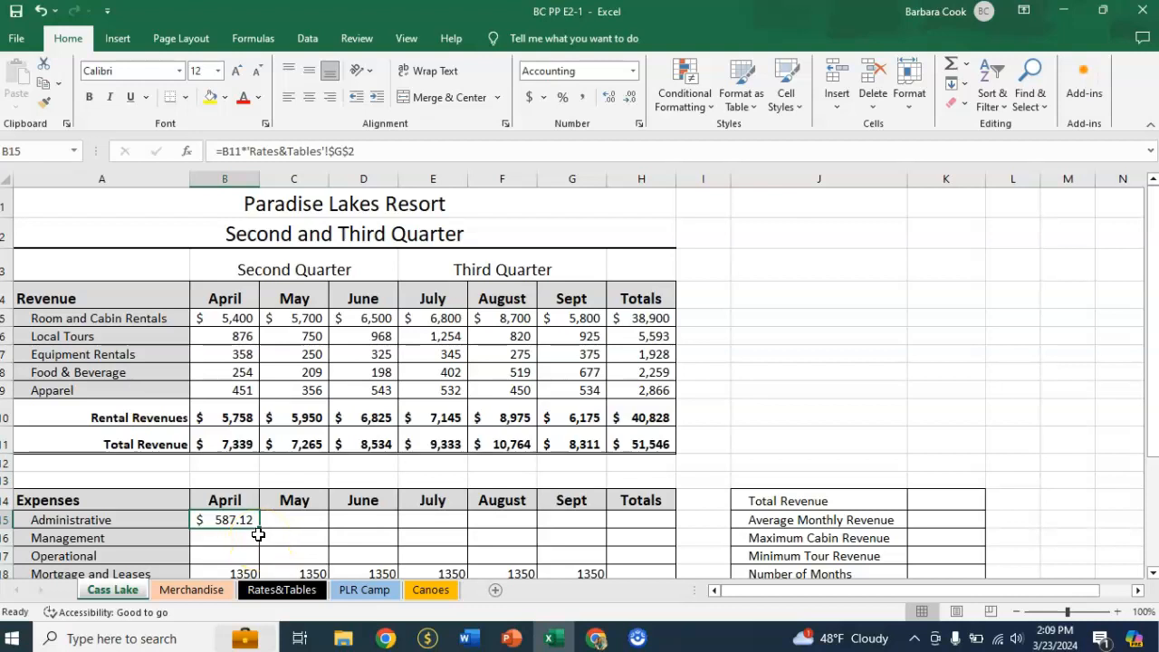
{"action": "left_click_drag", "start_coordinate": [259, 526], "coordinate": [575, 522]}
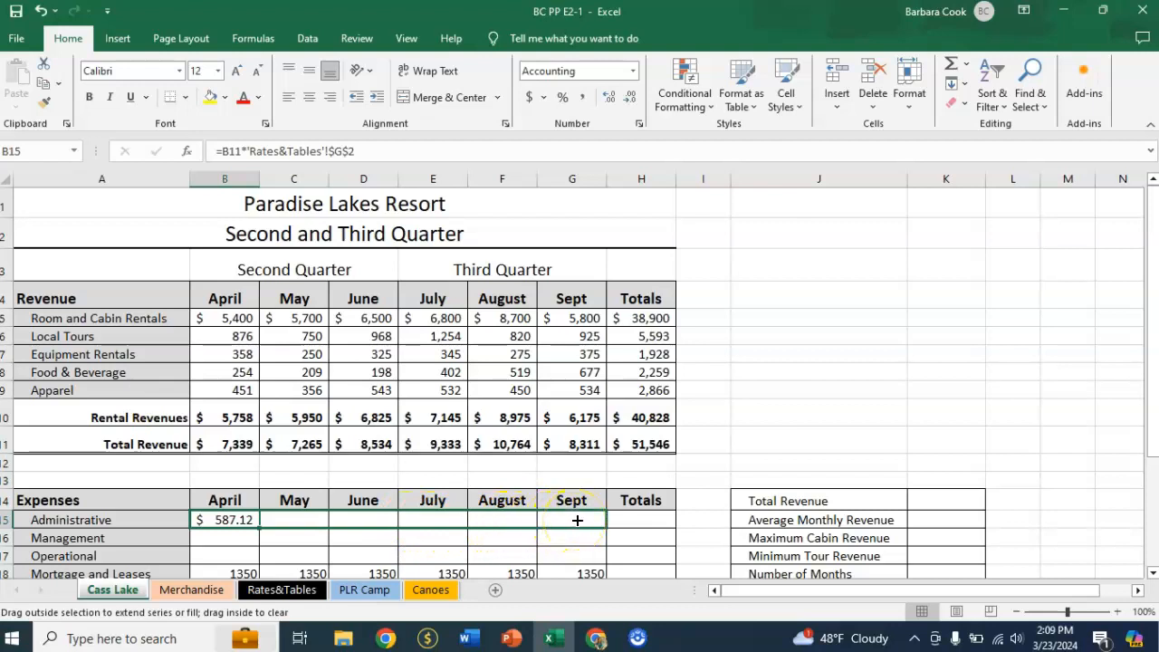
{"action": "left_click_drag", "start_coordinate": [577, 520], "coordinate": [576, 519]}
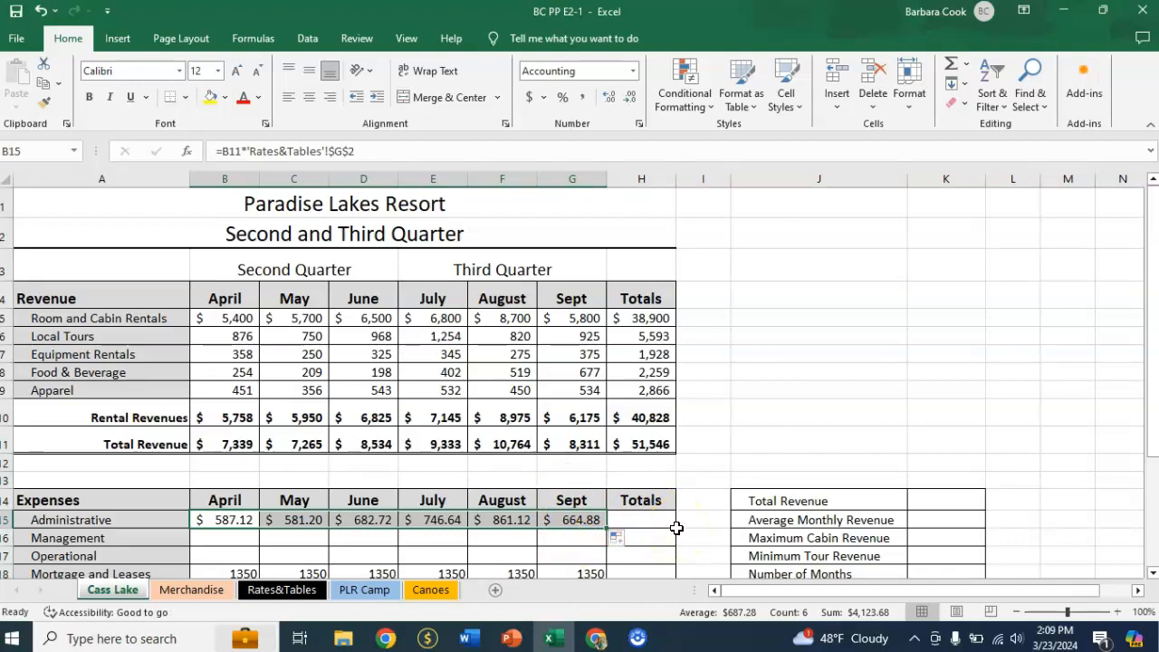
{"action": "left_click", "coordinate": [234, 521]}
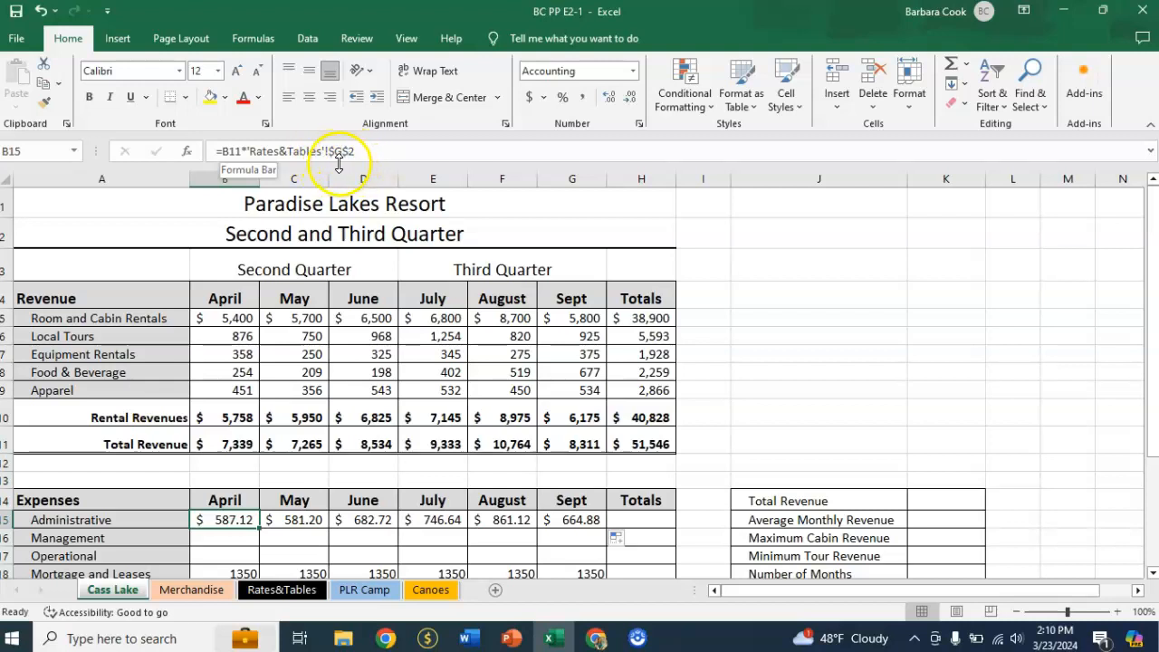
{"action": "left_click", "coordinate": [305, 520]}
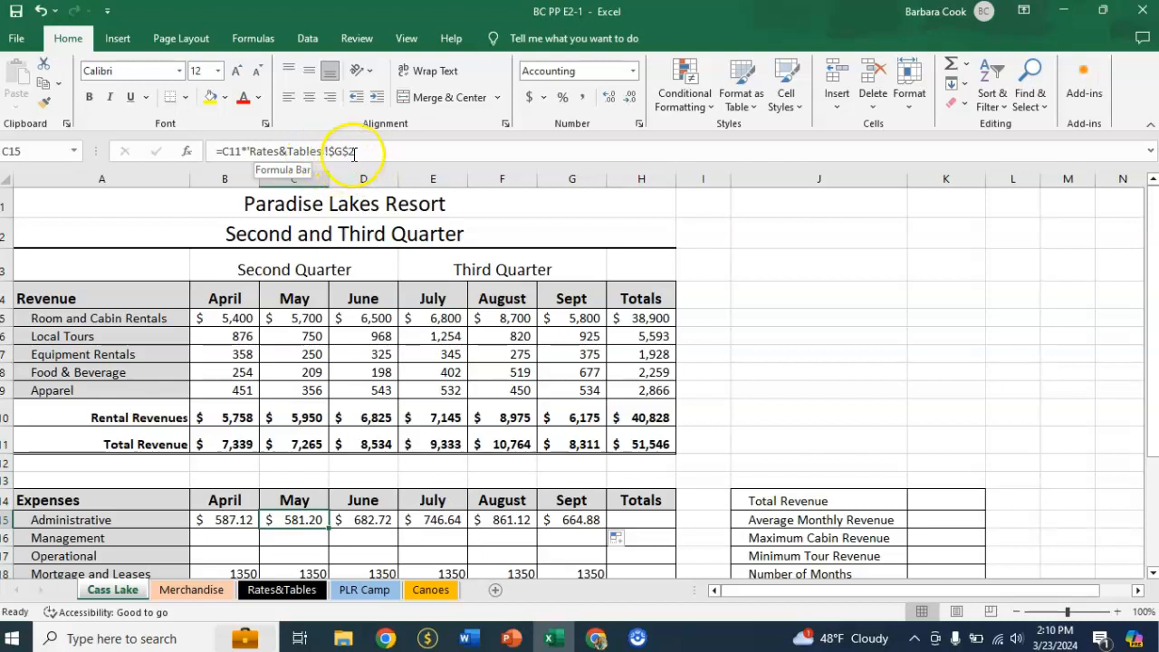
{"action": "left_click", "coordinate": [385, 521]}
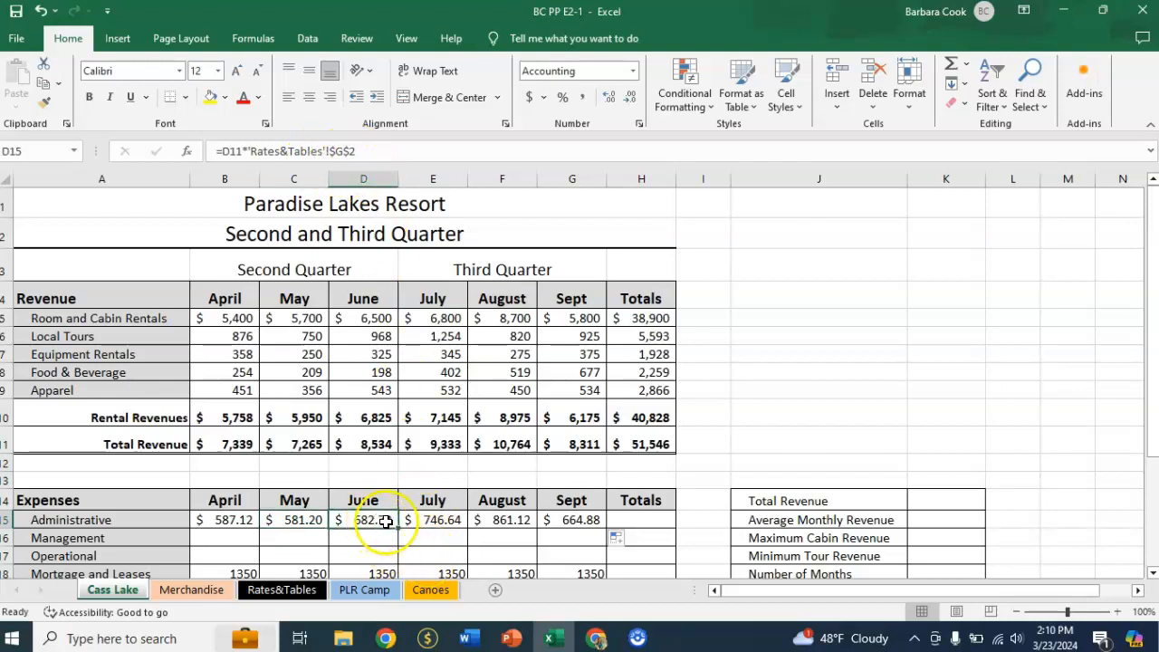
Check the cell references in the Administrative expense formulas for July, August and September.
{"action": "left_click", "coordinate": [422, 520]}
{"action": "left_click", "coordinate": [506, 520]}
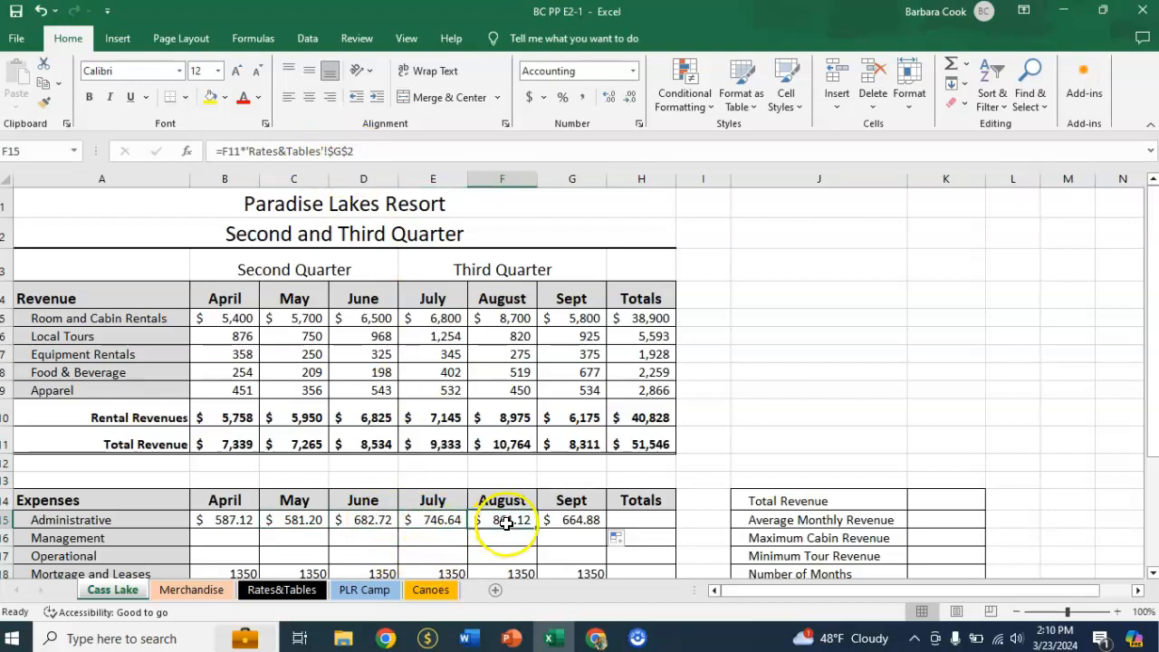
{"action": "left_click", "coordinate": [562, 521]}
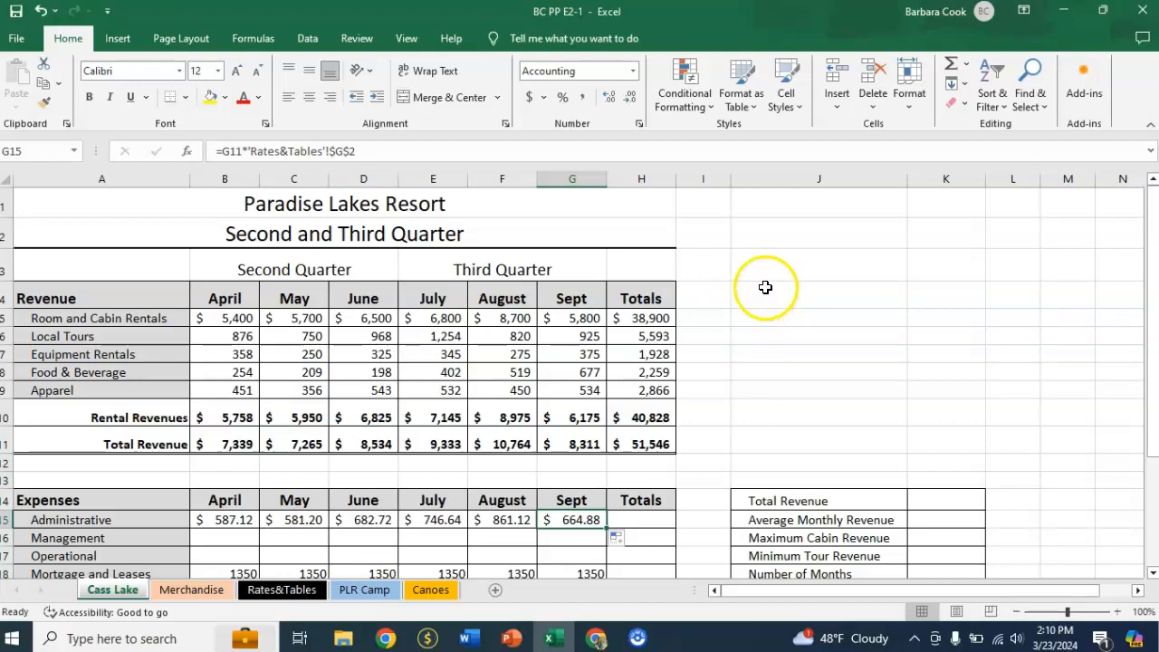
Enter =B$11*'Rates&Tables'!$G3 in B16 to calculate April's Management expense with mixed references.
{"action": "left_click", "coordinate": [217, 540]}
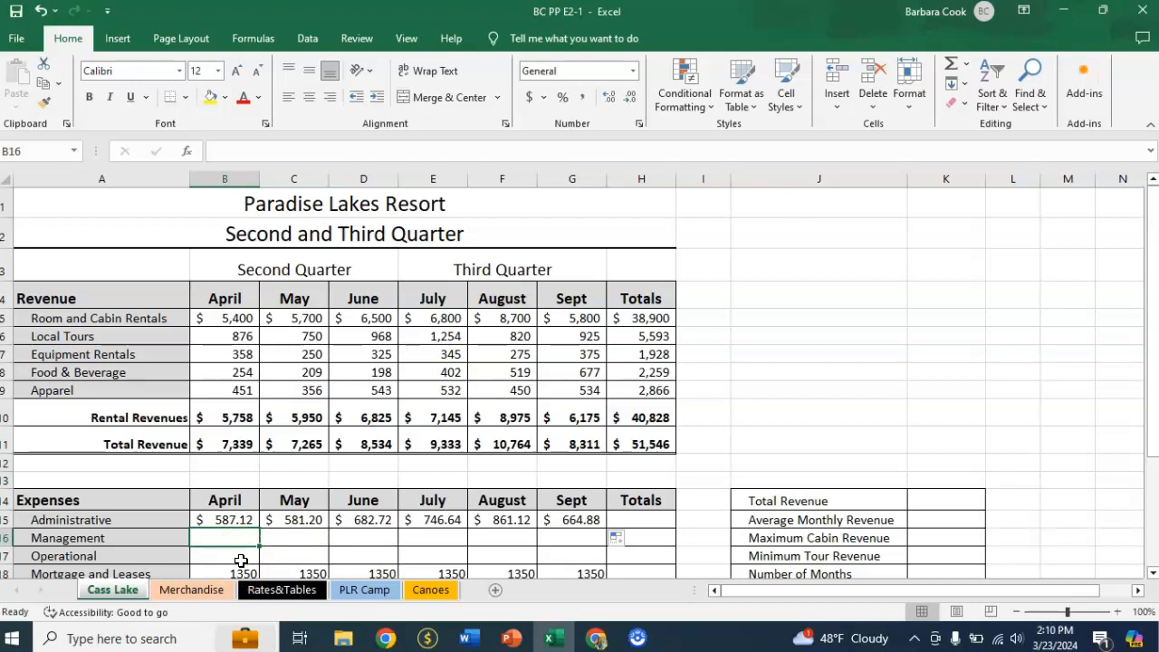
{"action": "type", "text": "="}
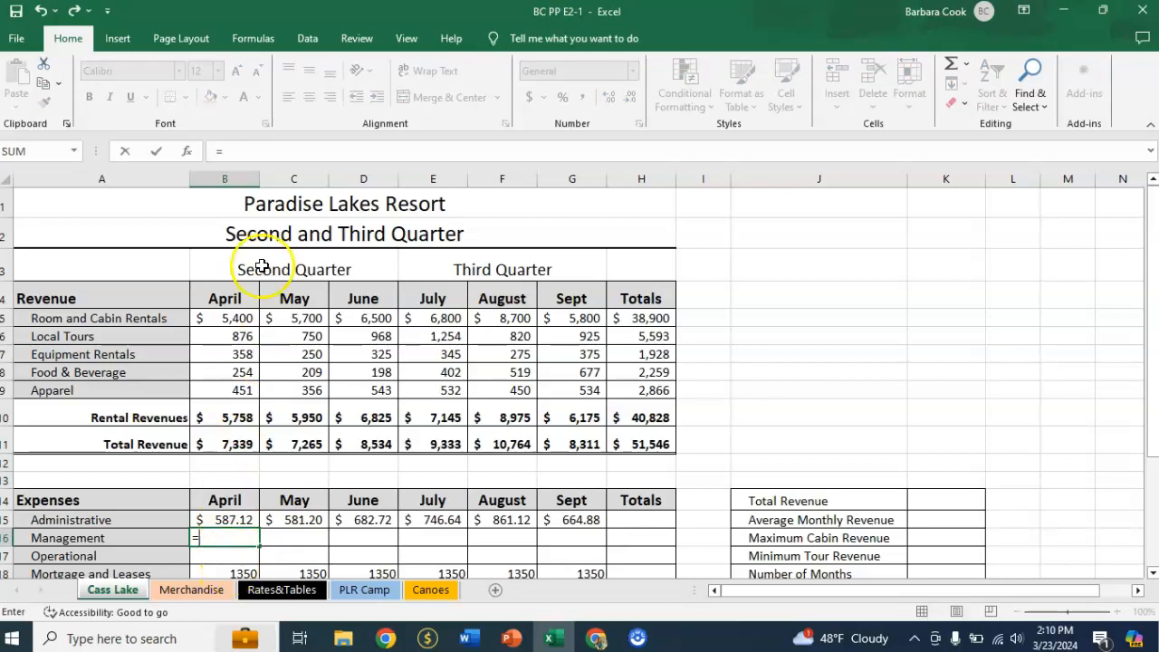
{"action": "left_click", "coordinate": [227, 443]}
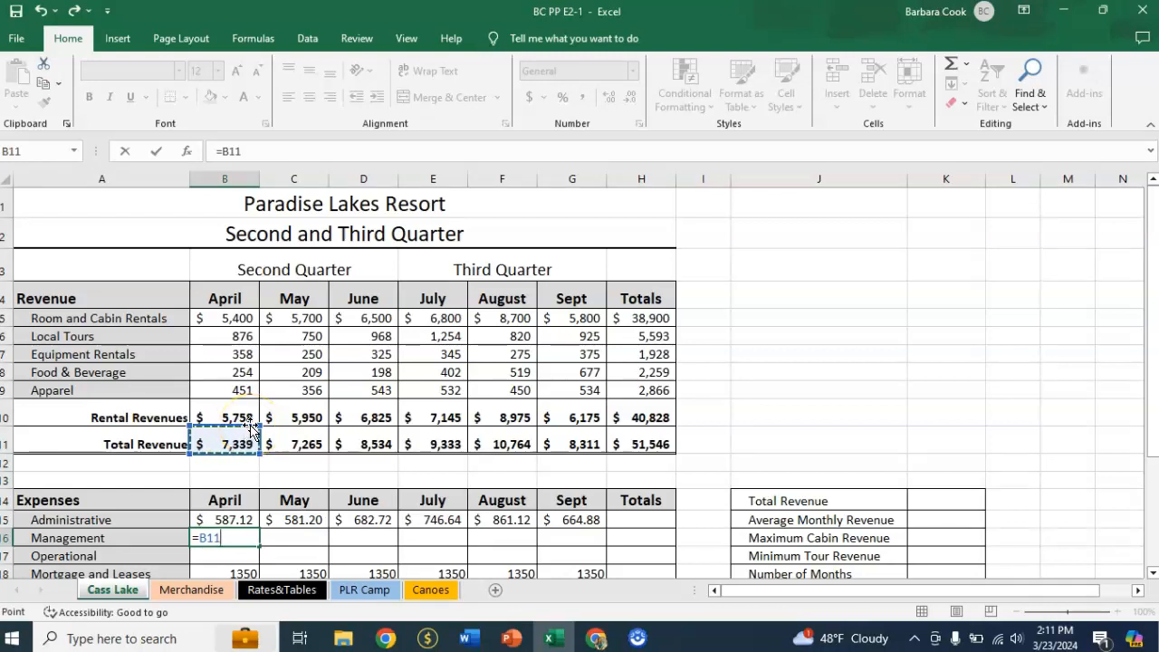
{"action": "key", "text": "F4"}
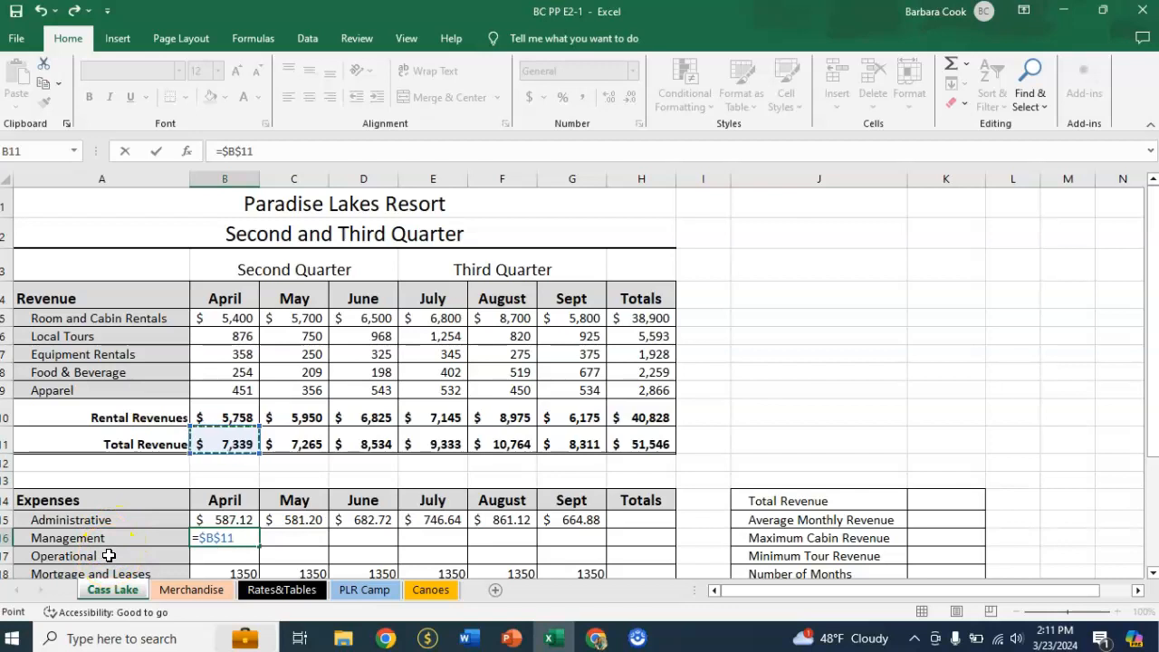
{"action": "key", "text": "F4"}
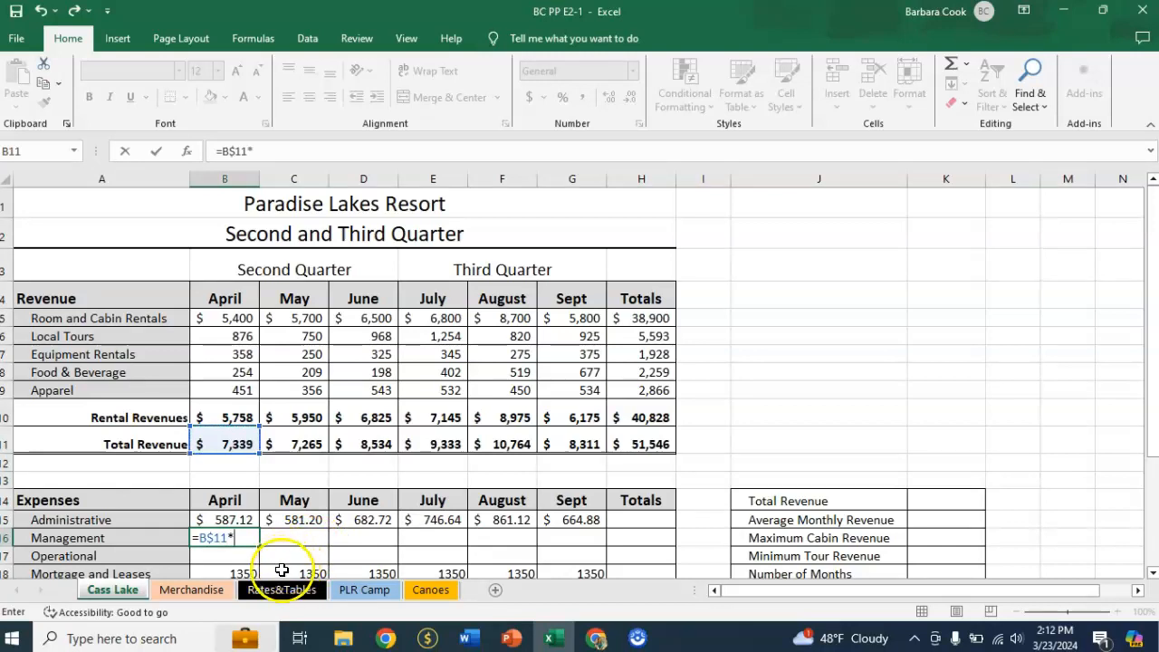
{"action": "left_click", "coordinate": [276, 591]}
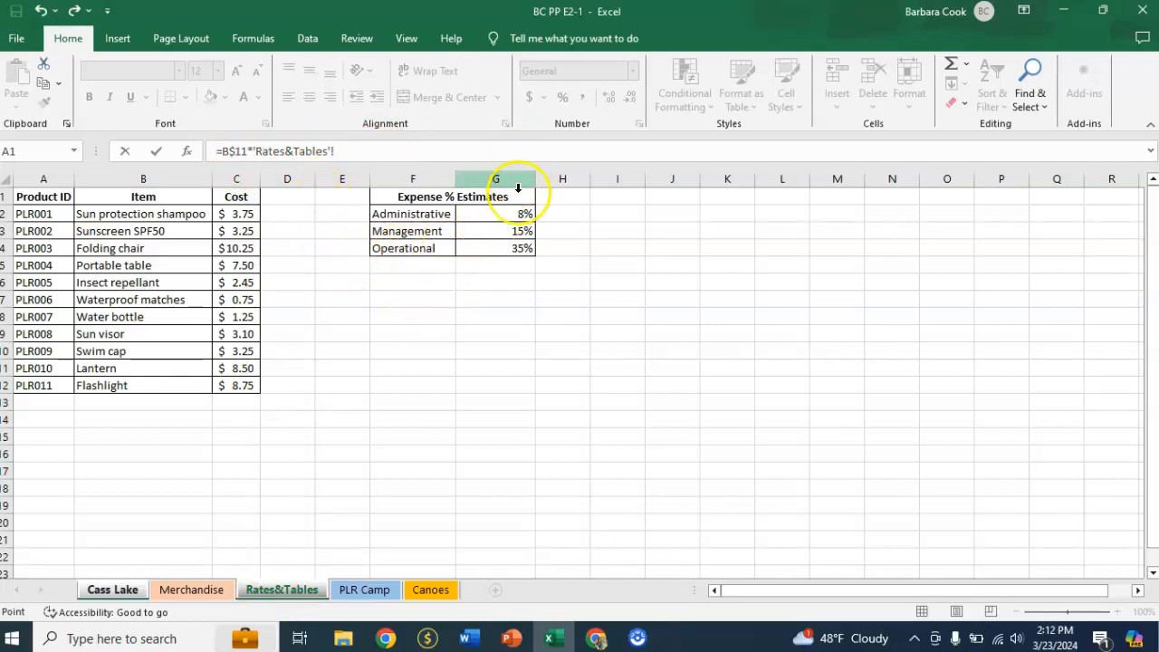
{"action": "left_click", "coordinate": [496, 233]}
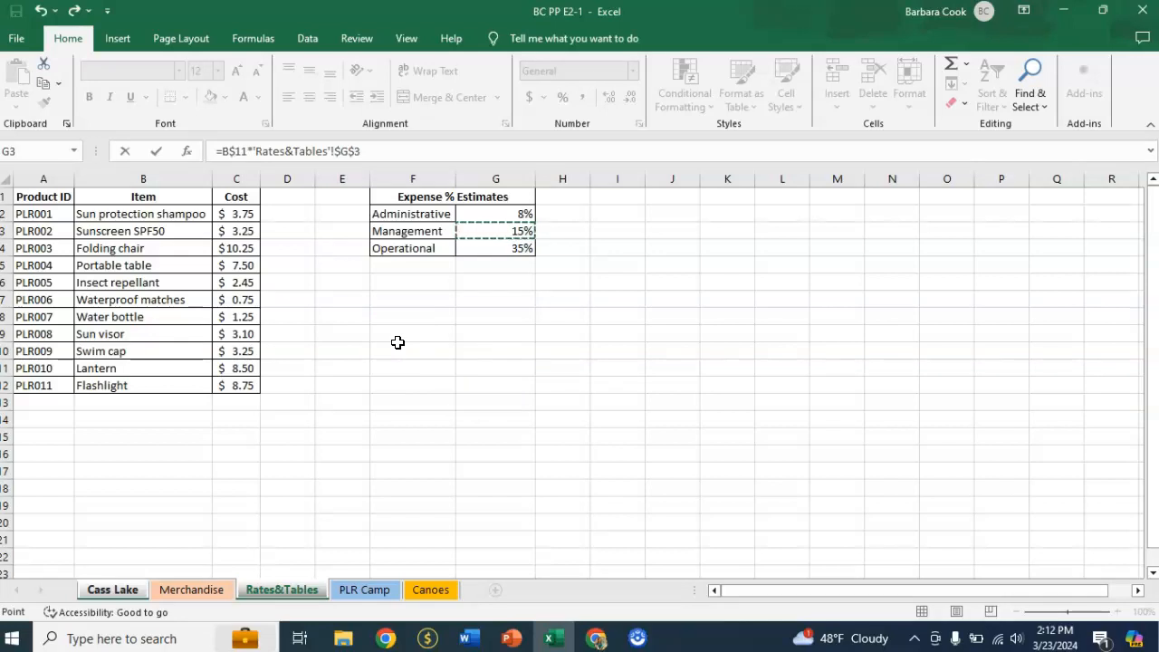
{"action": "key", "text": "F4"}
{"action": "key", "text": "F4"}
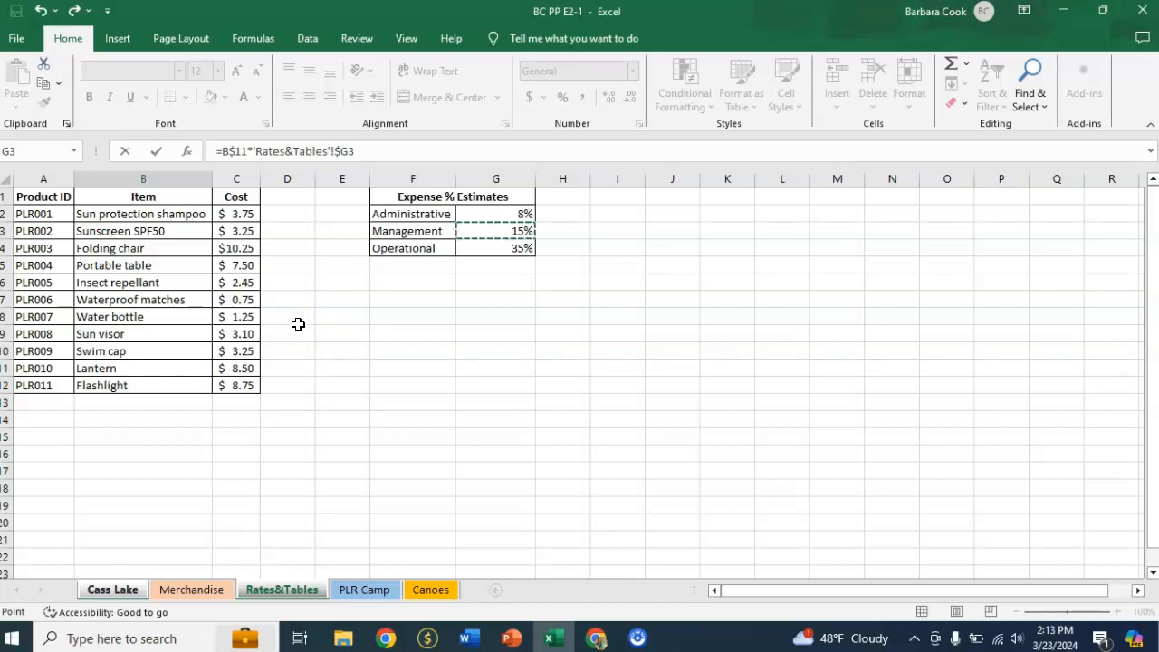
{"action": "key", "text": "Return"}
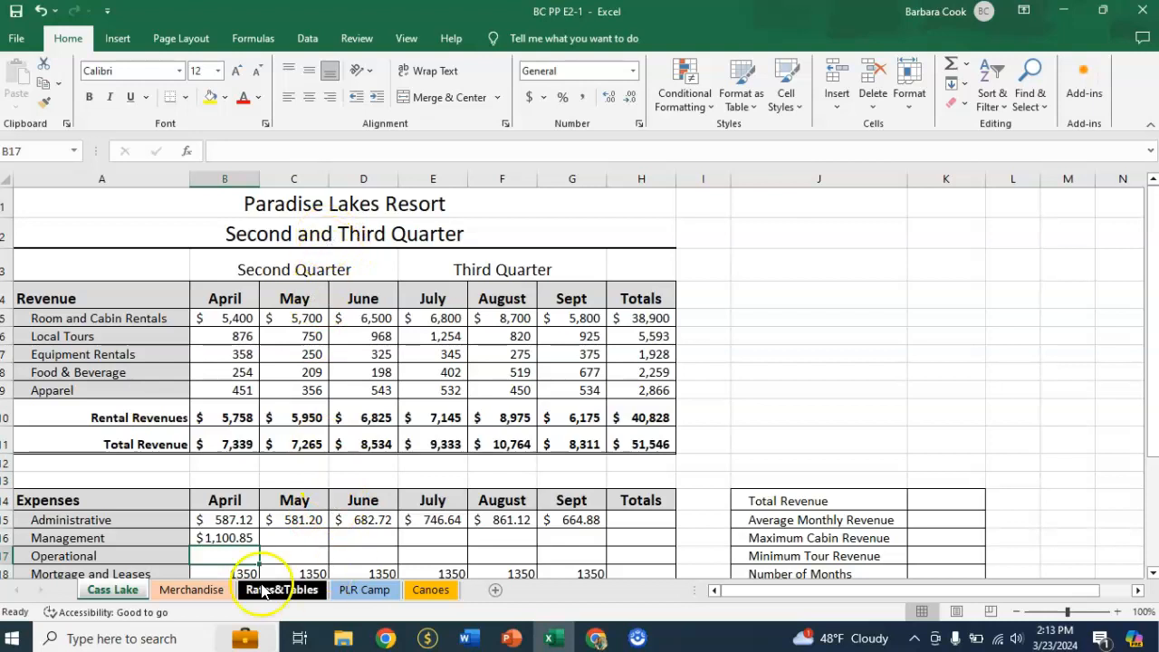
Copy the Management formula from B16 down to B17, and fill both expense rows across to column G.
{"action": "left_click", "coordinate": [225, 539]}
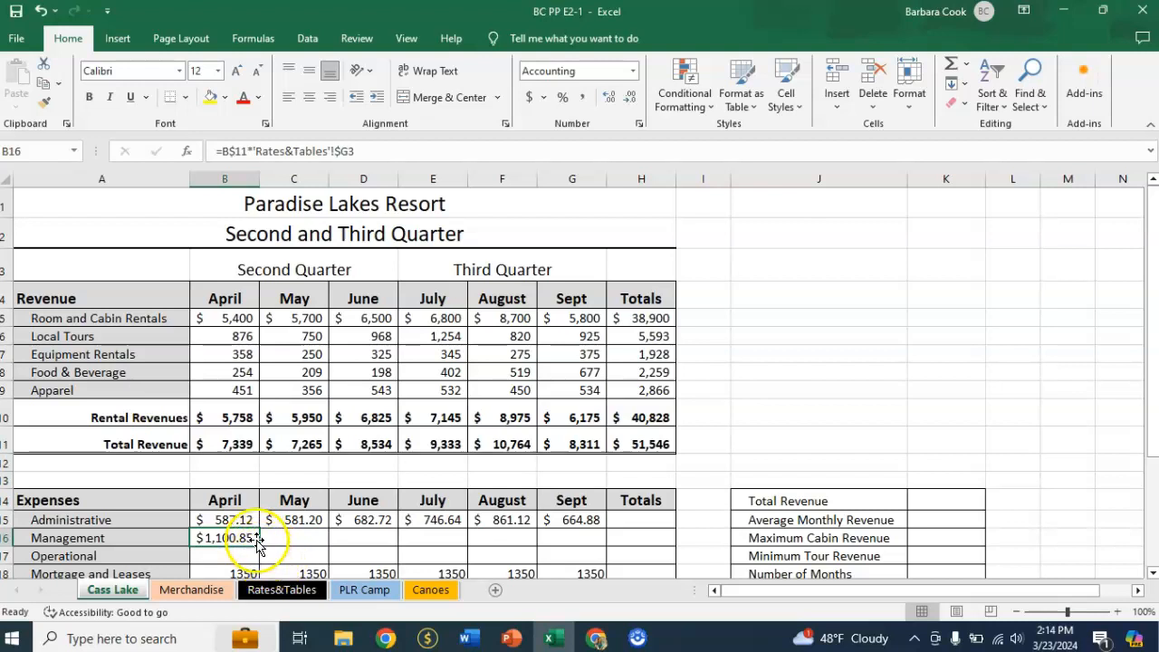
{"action": "left_click_drag", "start_coordinate": [260, 543], "coordinate": [259, 562]}
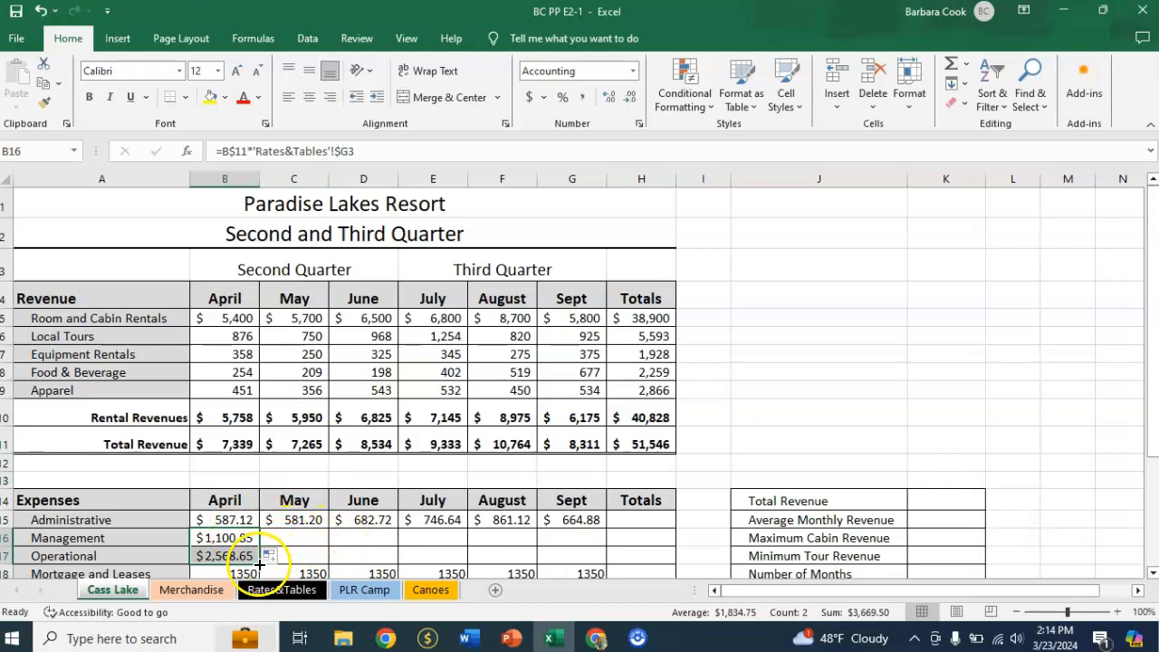
{"action": "left_click_drag", "start_coordinate": [260, 562], "coordinate": [579, 557]}
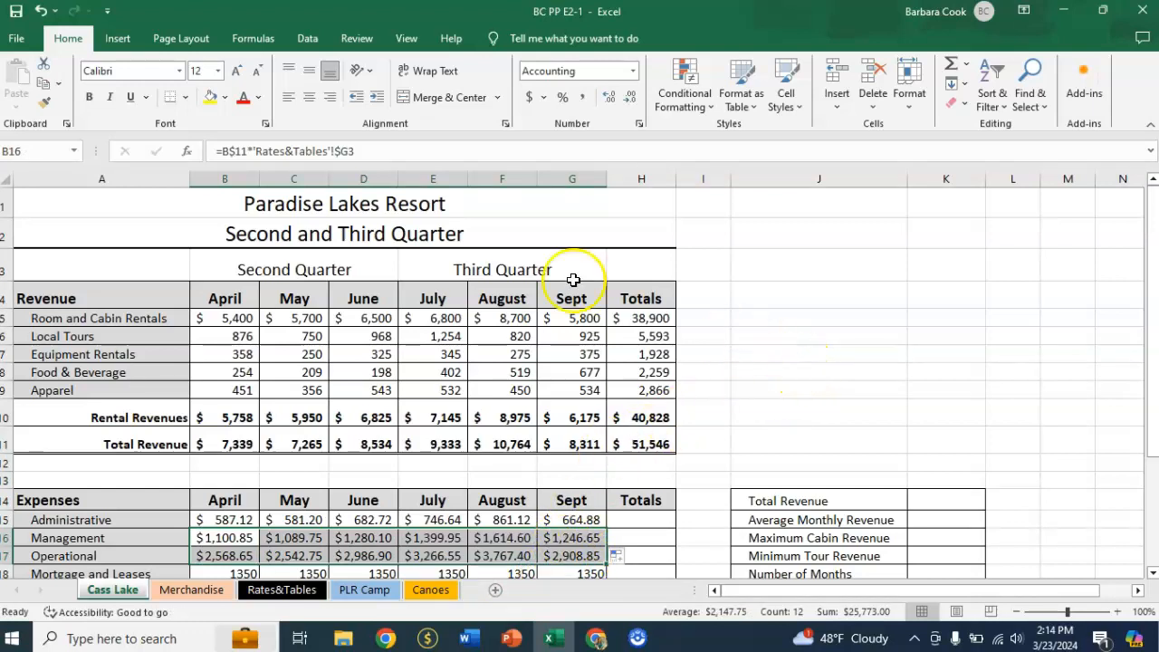
{"action": "scroll", "coordinate": [748, 378], "scroll_direction": "down", "scroll_amount": 1}
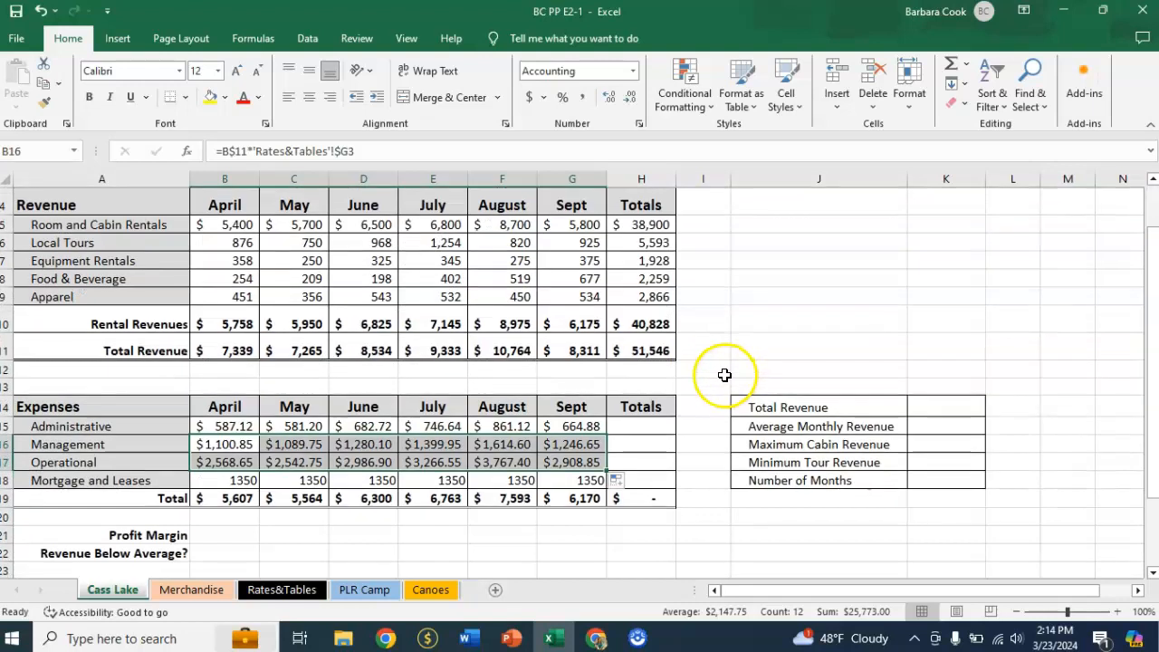
{"action": "scroll", "coordinate": [725, 374], "scroll_direction": "up", "scroll_amount": 1}
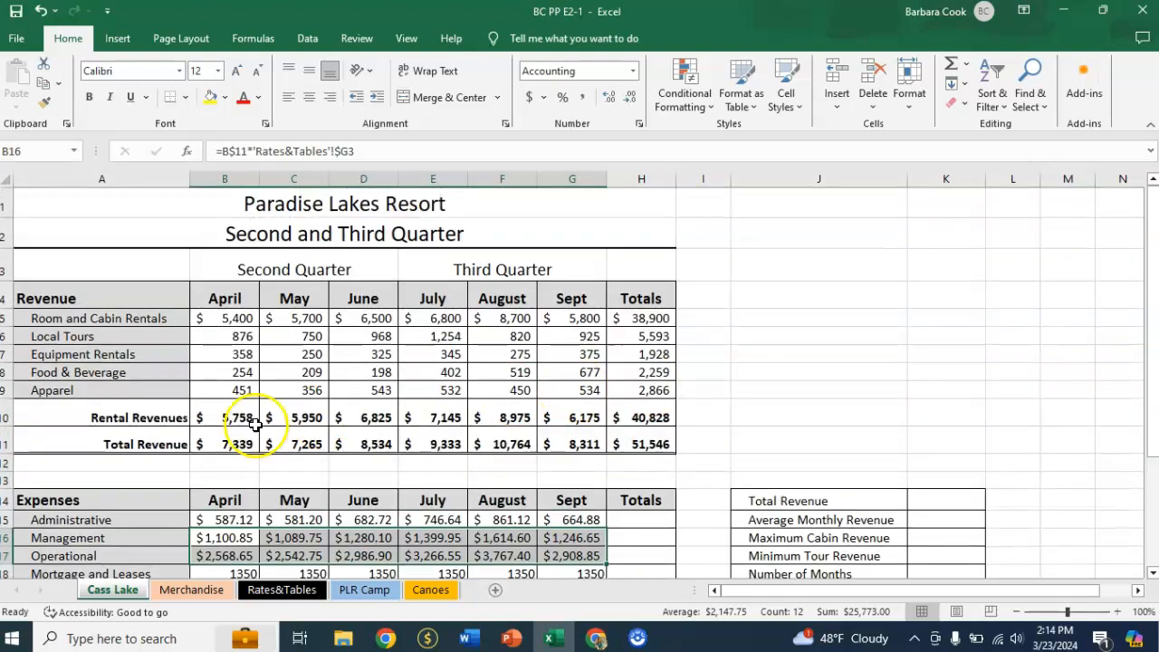
Compare the references in April's Management and Operational formulas with the percentage estimates on the Rates&Tables sheet.
{"action": "left_click", "coordinate": [227, 538]}
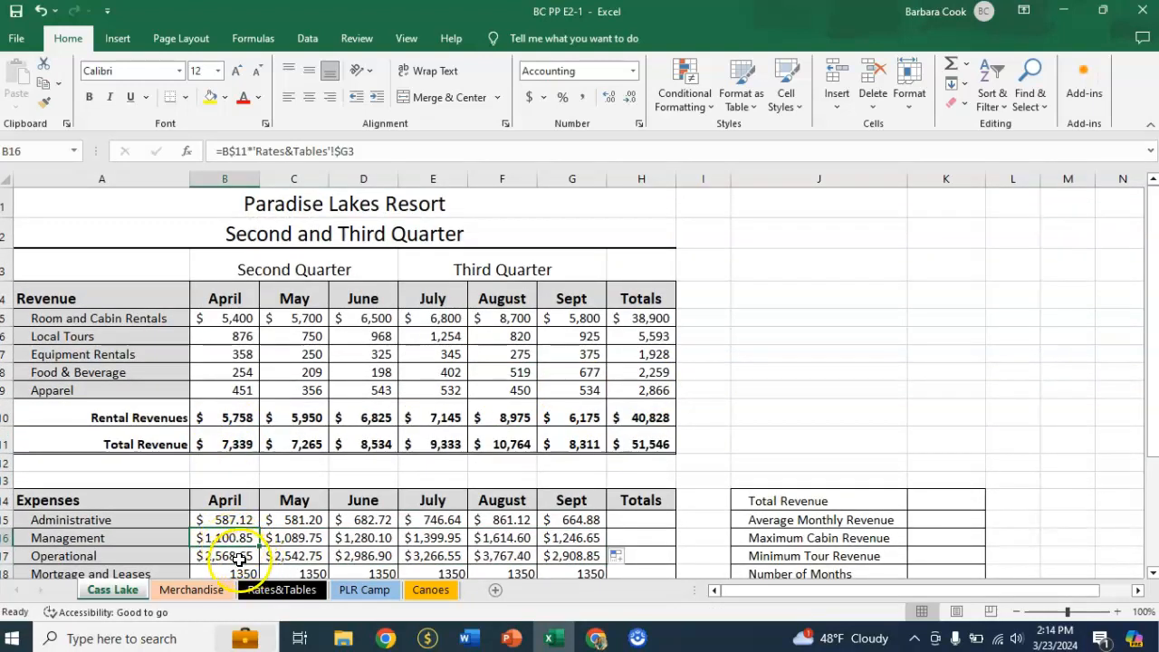
{"action": "left_click", "coordinate": [234, 556]}
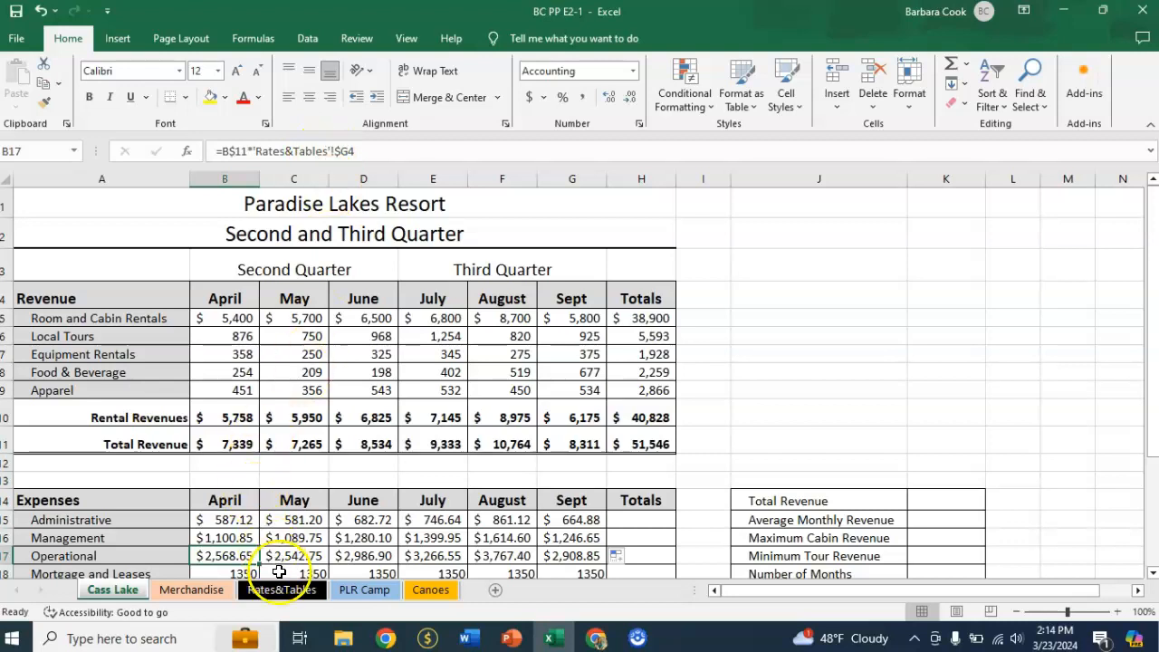
{"action": "left_click", "coordinate": [295, 597]}
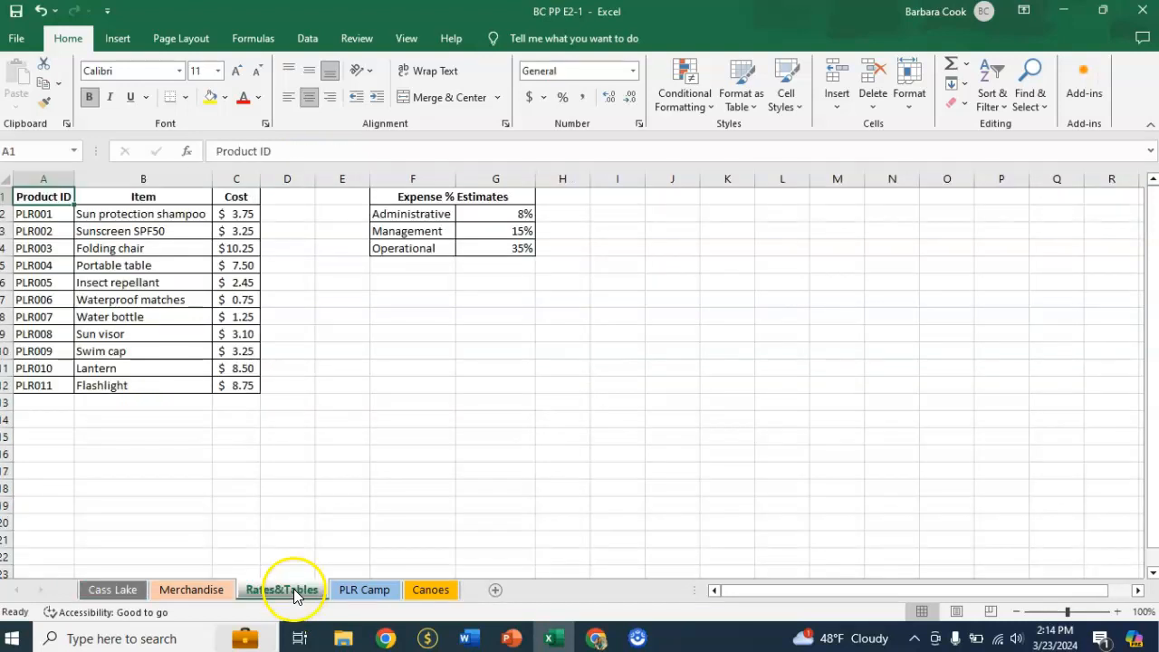
{"action": "left_click", "coordinate": [113, 591]}
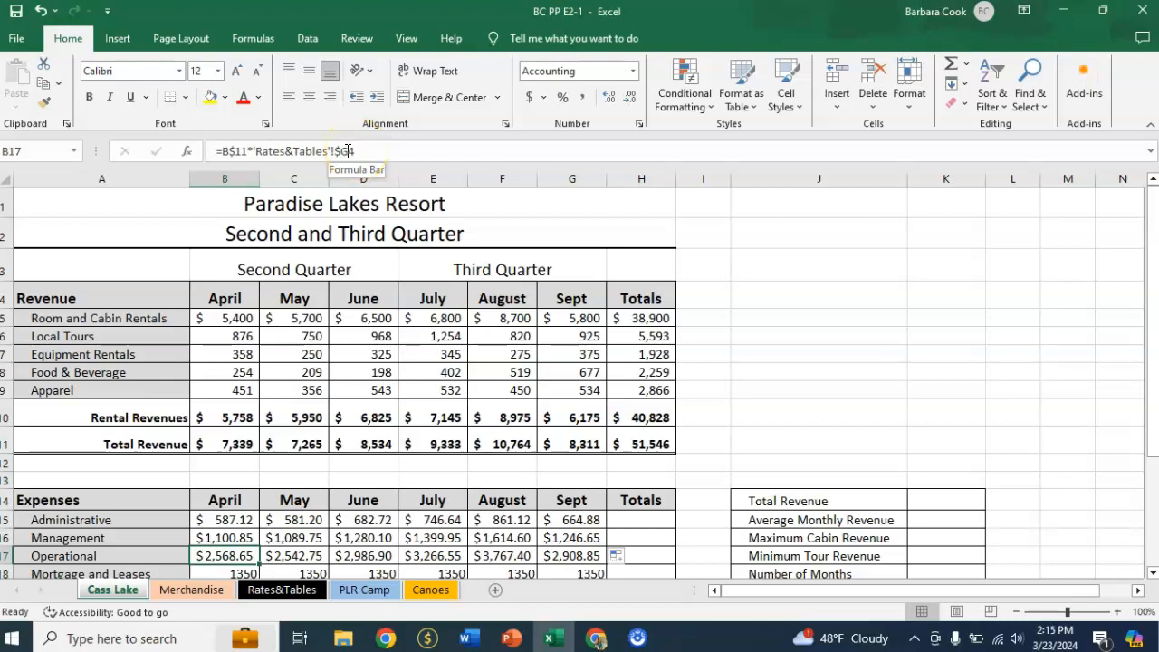
{"action": "left_click", "coordinate": [283, 591]}
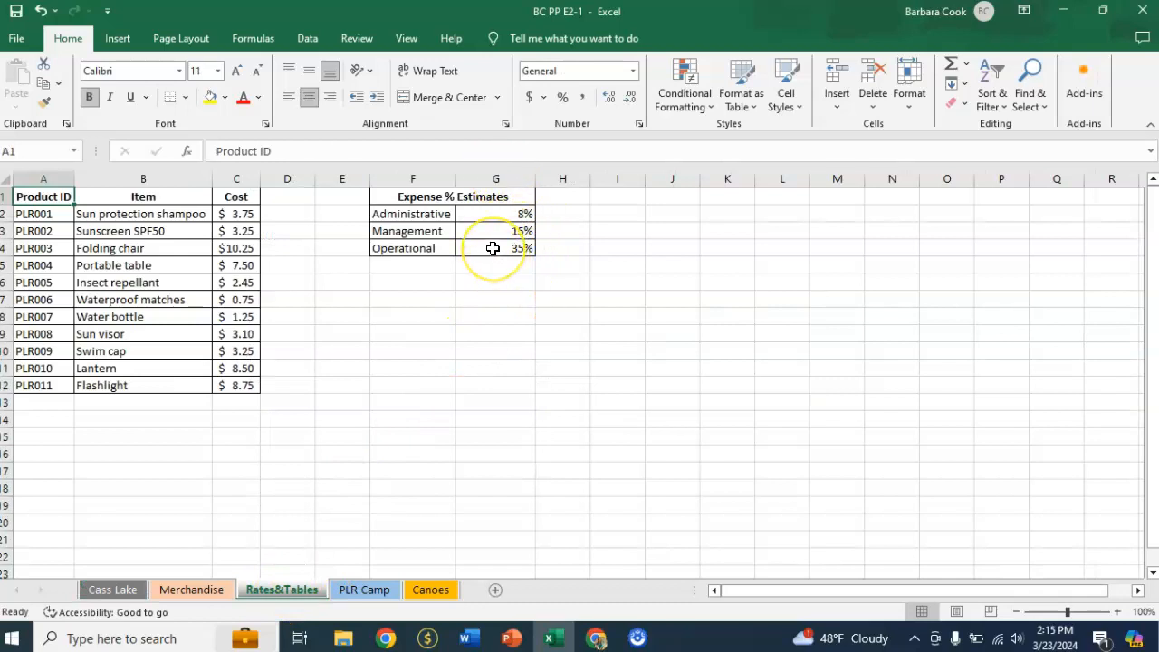
{"action": "left_click", "coordinate": [493, 249]}
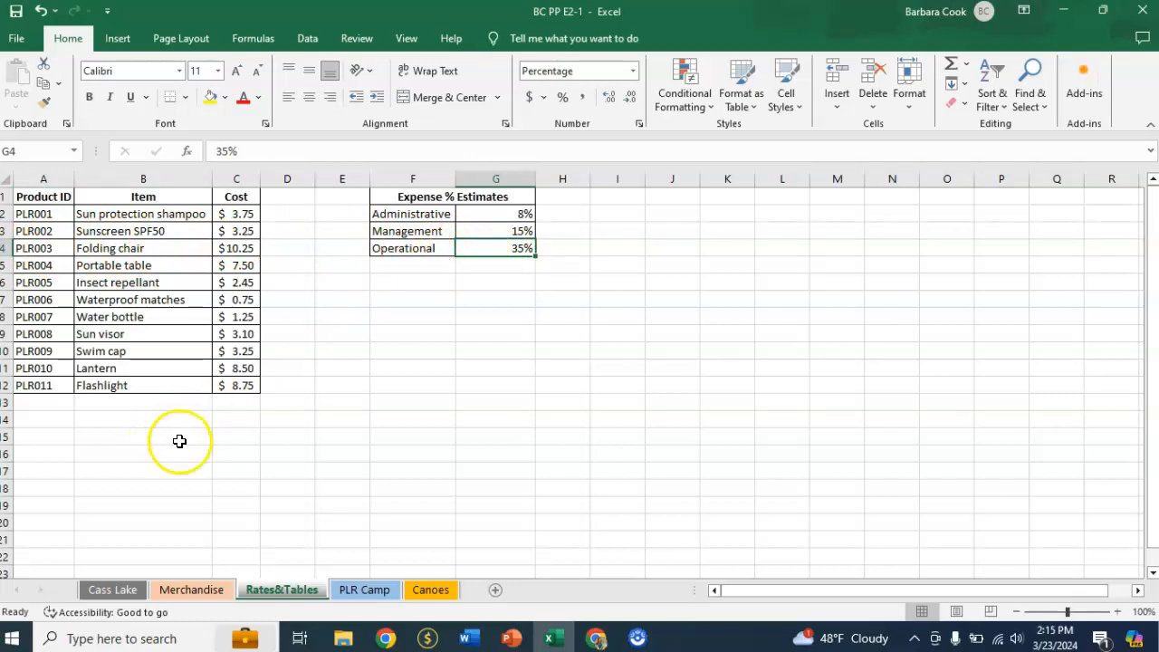
{"action": "left_click", "coordinate": [107, 590]}
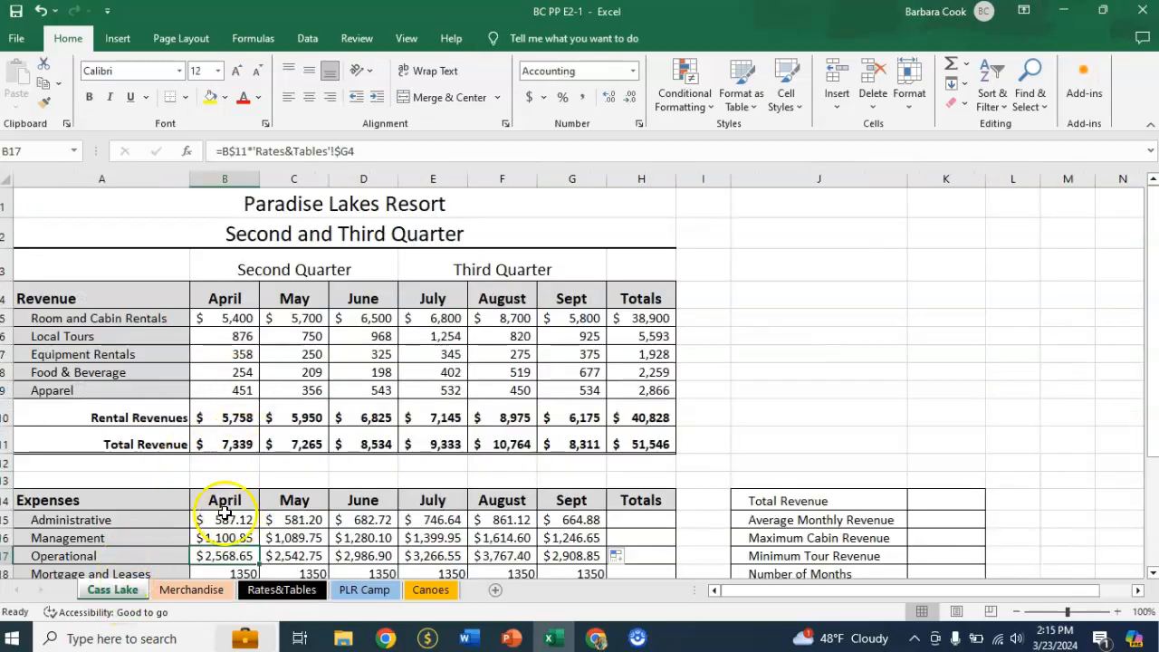
Trace the precedents of June's Operational expense in D17 and remove the tracer arrows.
{"action": "scroll", "coordinate": [209, 453], "scroll_direction": "down", "scroll_amount": 1}
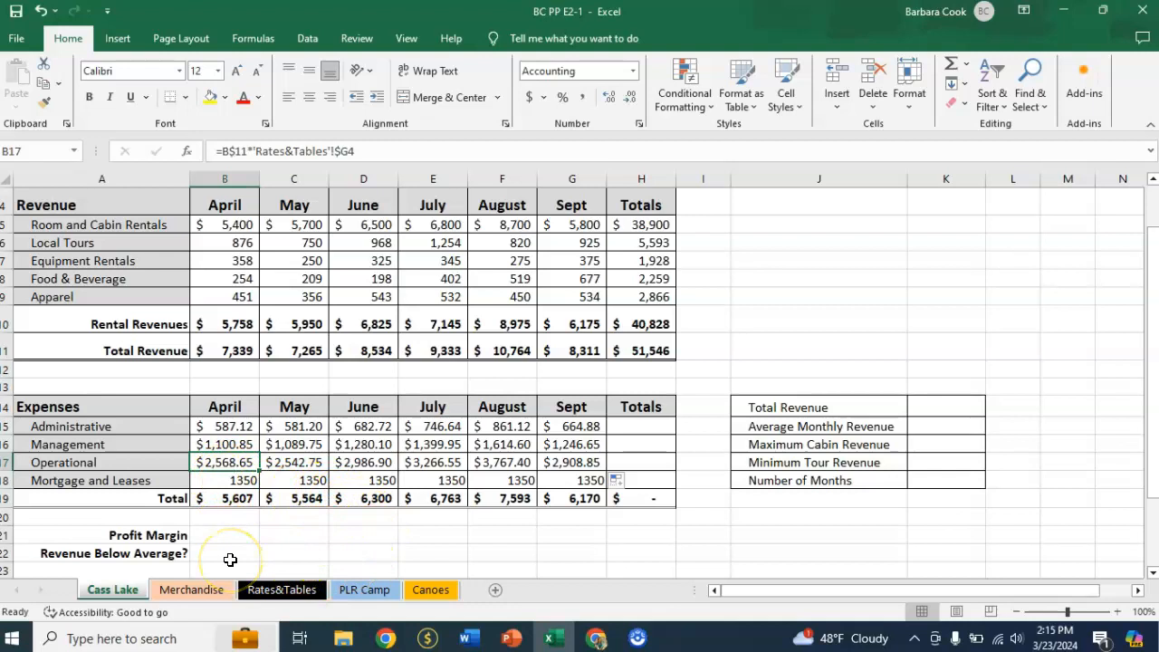
{"action": "key", "text": "alt"}
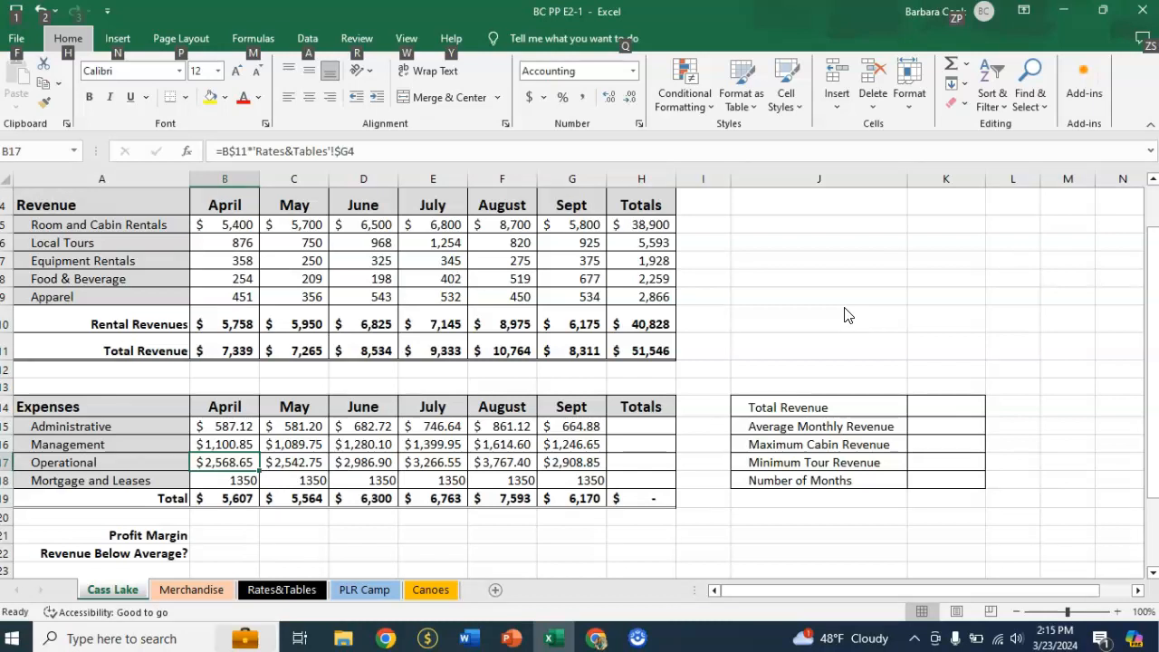
{"action": "key", "text": "Escape"}
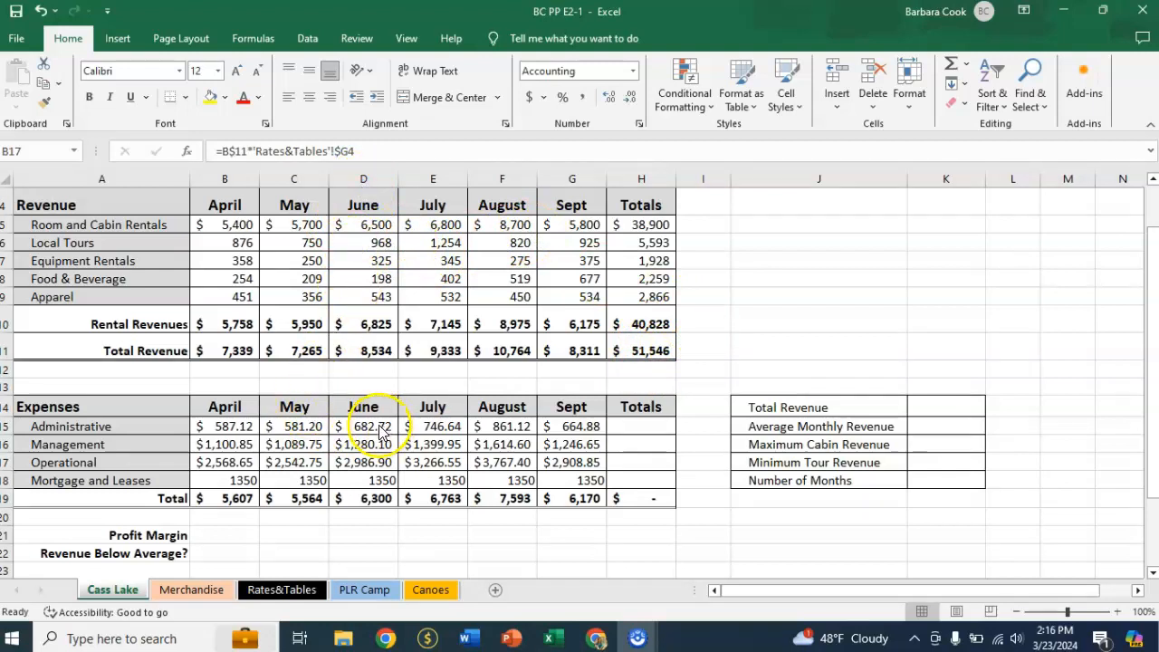
{"action": "left_click", "coordinate": [371, 464]}
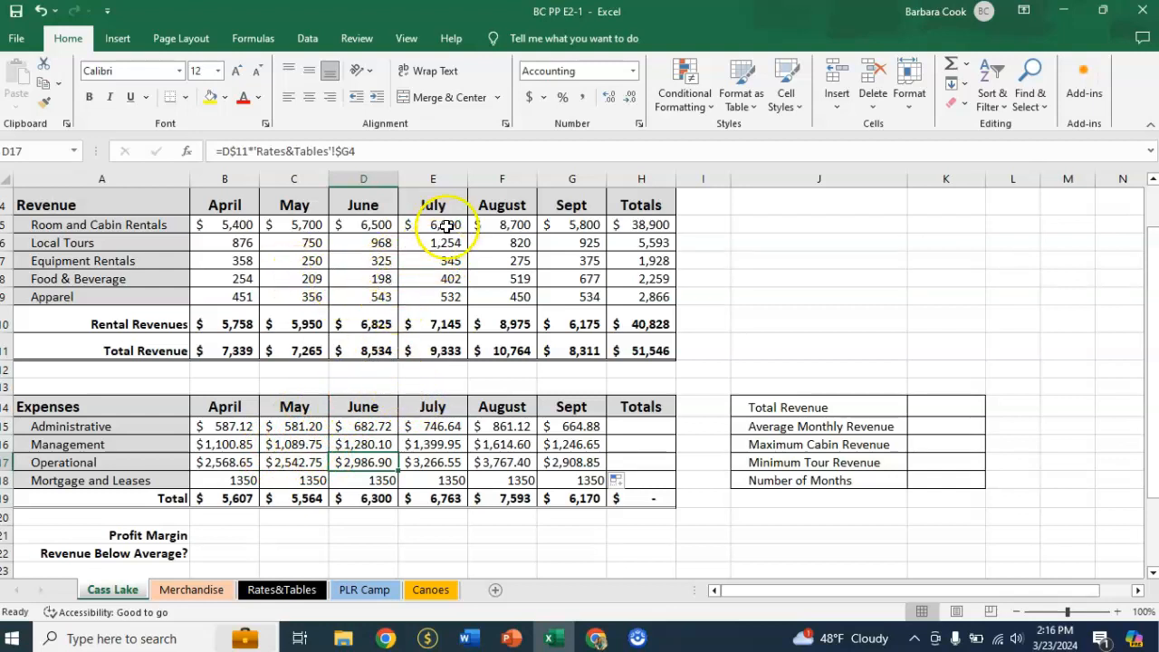
{"action": "left_click", "coordinate": [254, 40]}
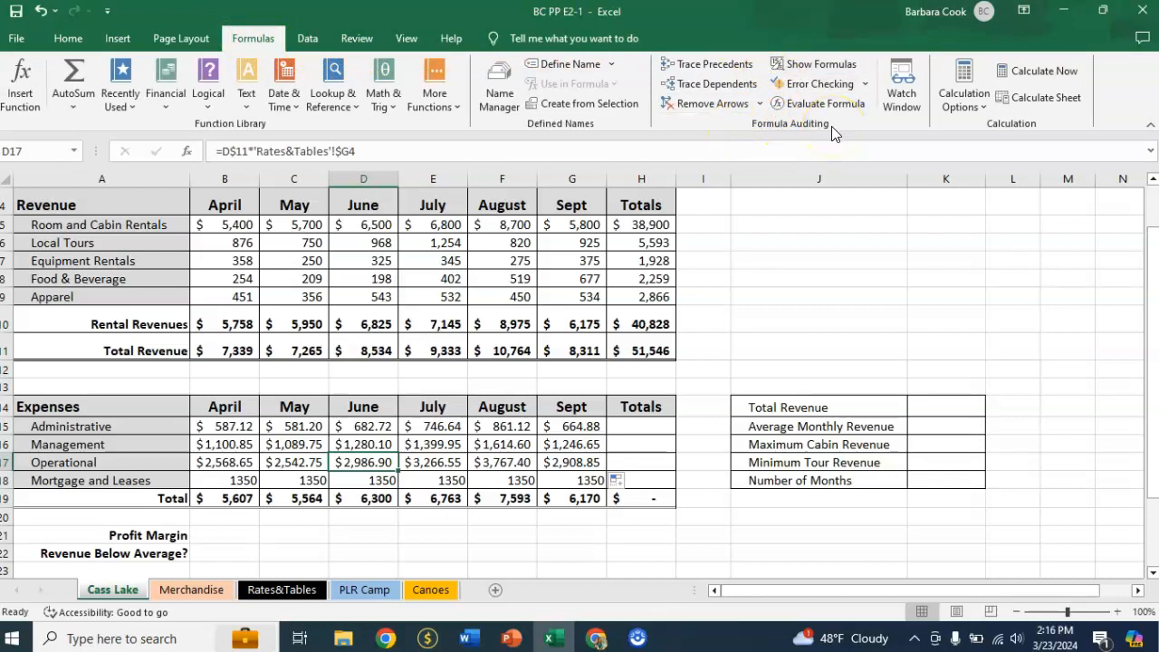
{"action": "left_click", "coordinate": [724, 66]}
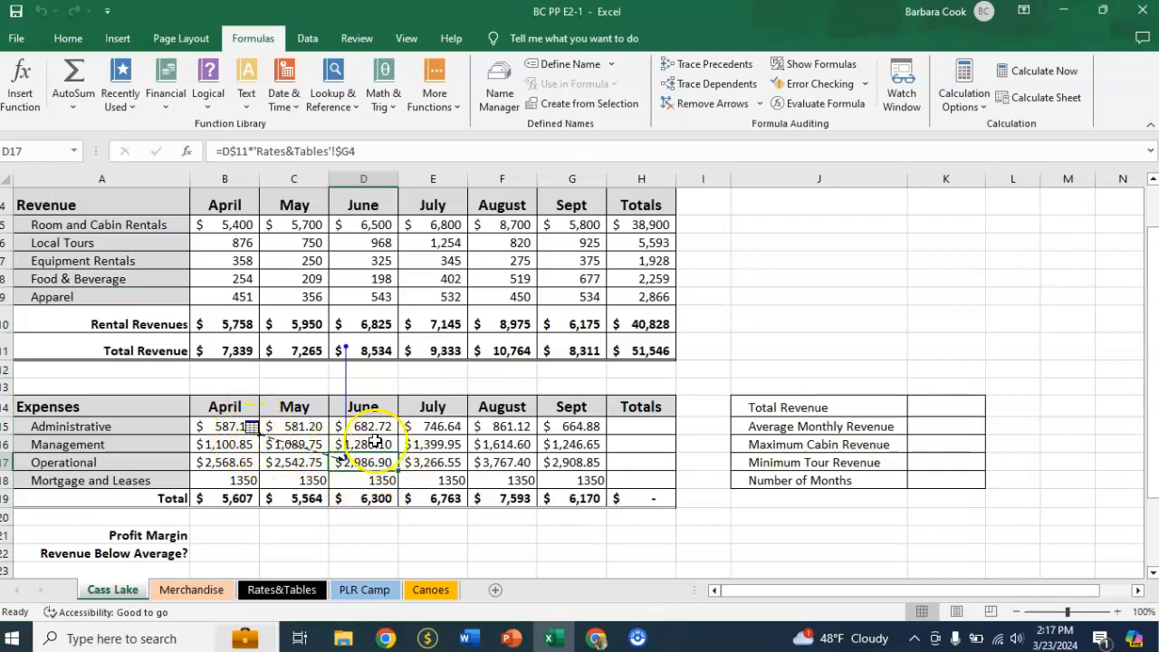
{"action": "left_click", "coordinate": [246, 426]}
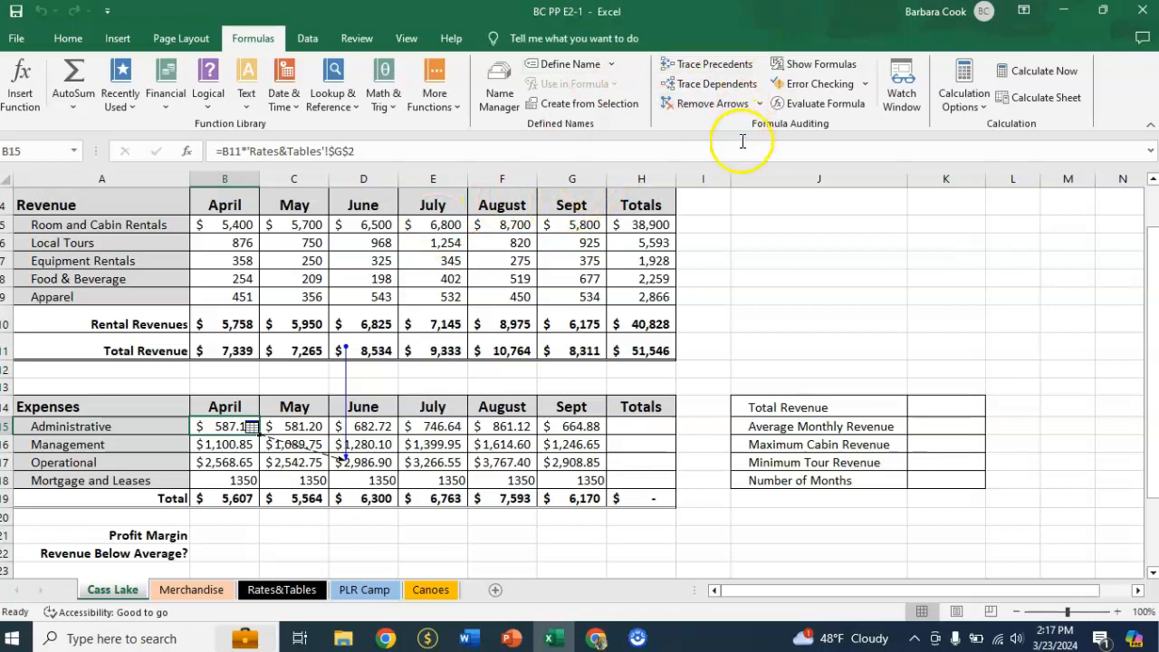
{"action": "left_click", "coordinate": [715, 103]}
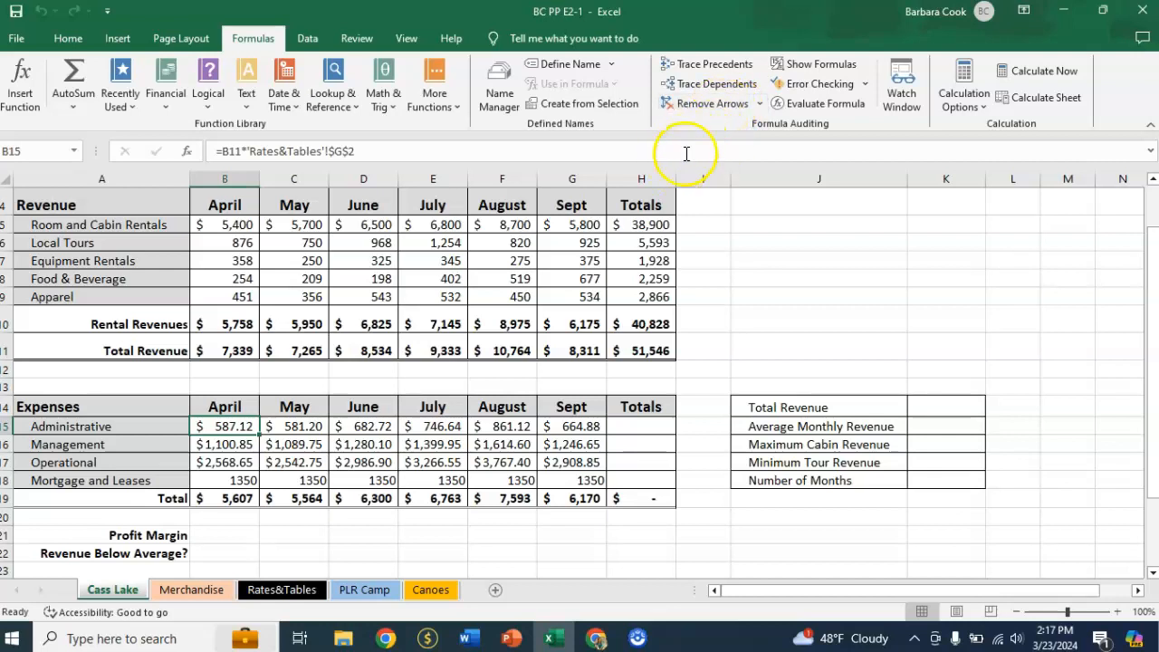
Show the formulas in the Cass Lake cells to review them, and return to the normal value display.
{"action": "left_click", "coordinate": [821, 65]}
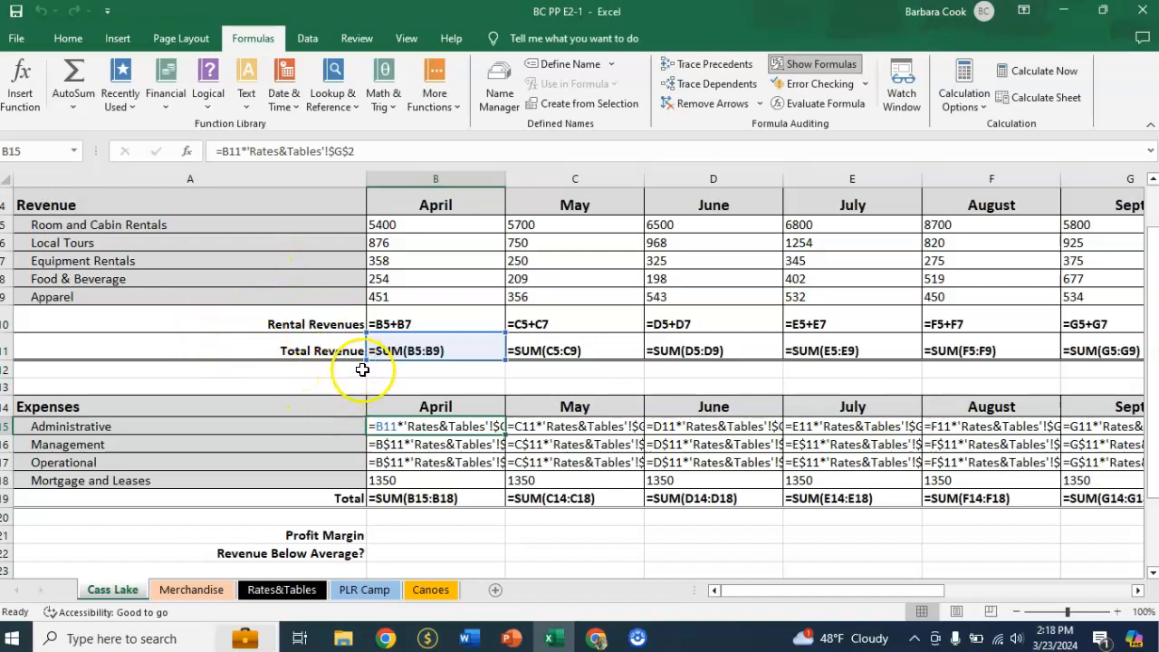
{"action": "left_click", "coordinate": [821, 65]}
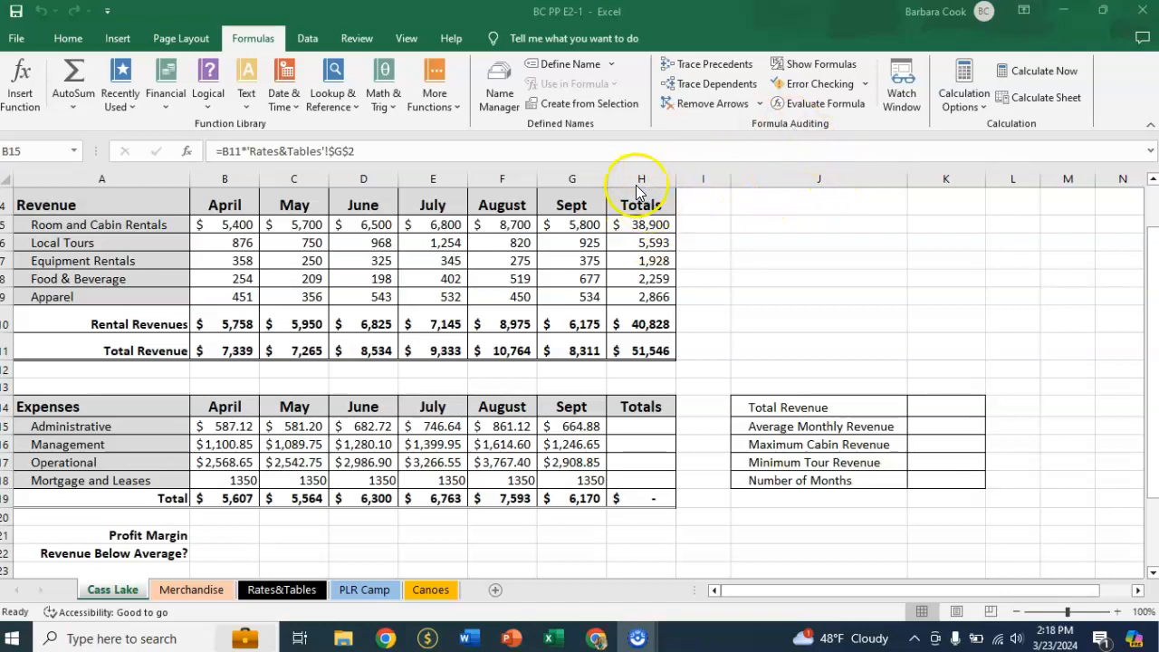
Sum the four expense rows into the Totals cells H15:H18 and widen column H to fit the amounts.
{"action": "left_click", "coordinate": [645, 425]}
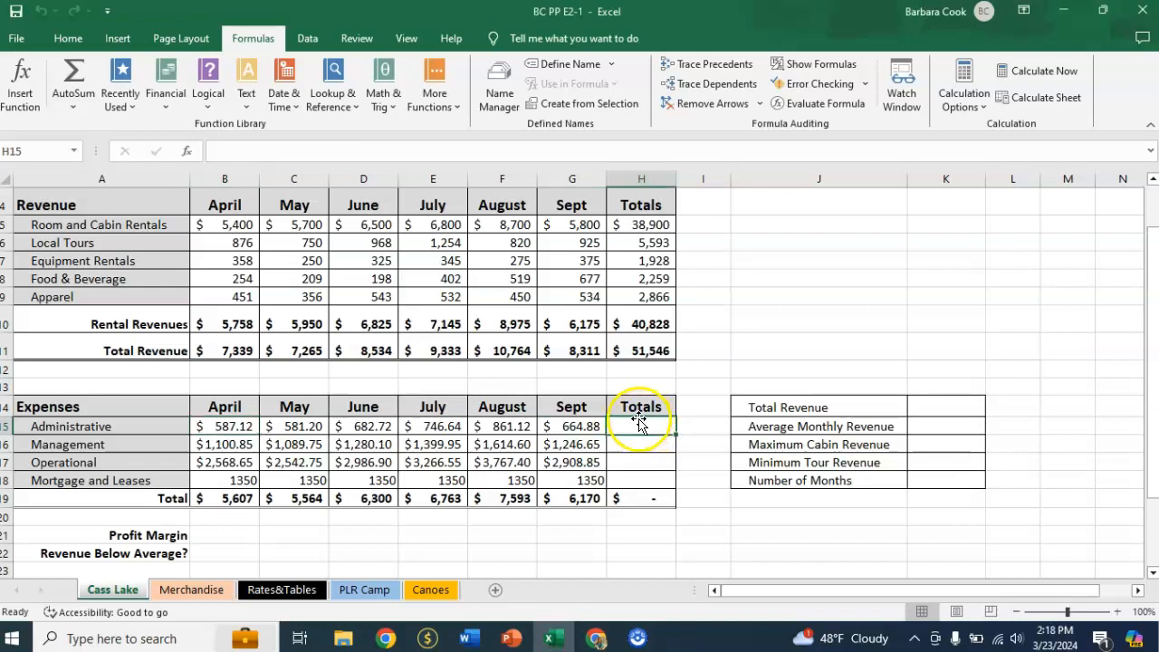
{"action": "left_click_drag", "start_coordinate": [637, 424], "coordinate": [648, 479]}
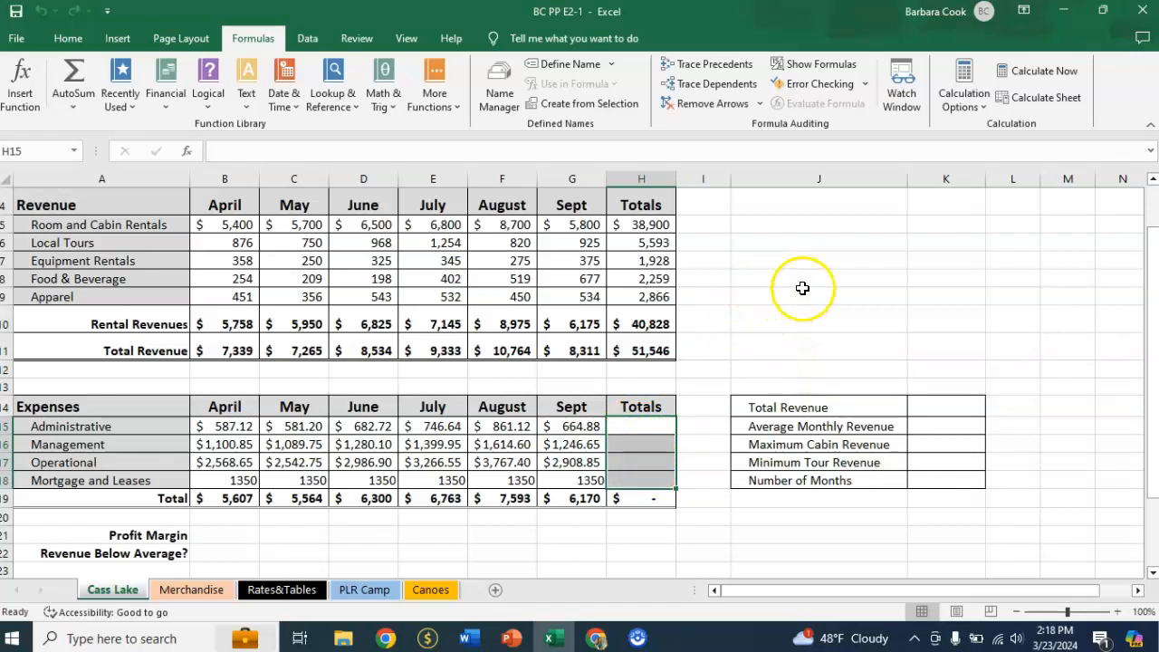
{"action": "left_click", "coordinate": [68, 40]}
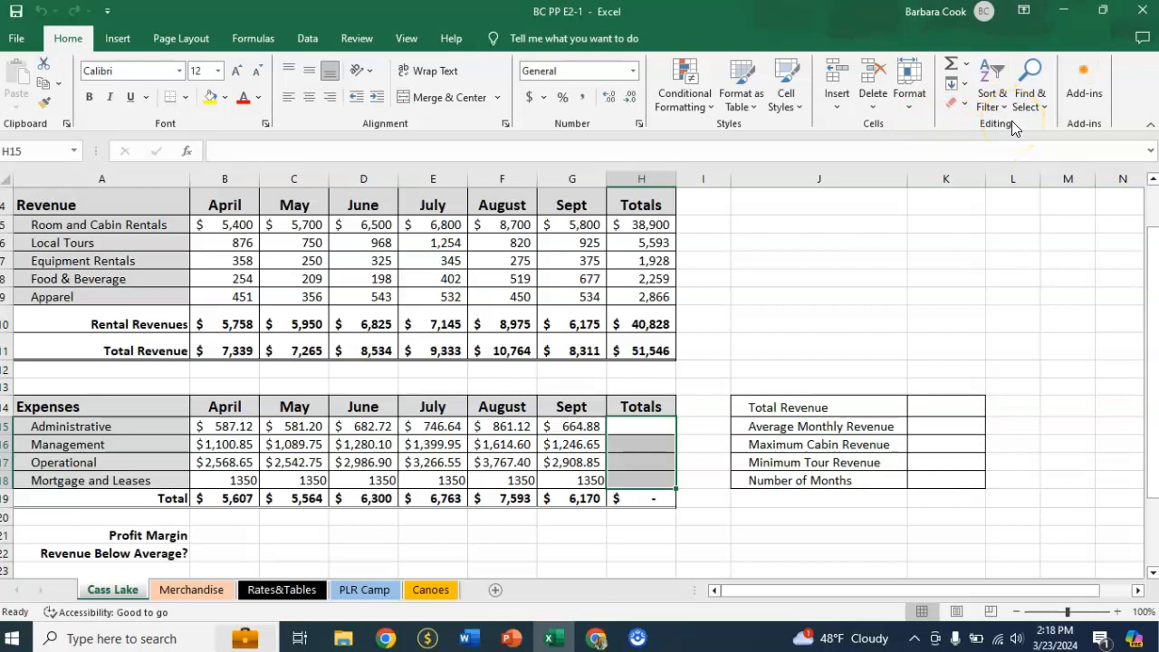
{"action": "left_click", "coordinate": [968, 66]}
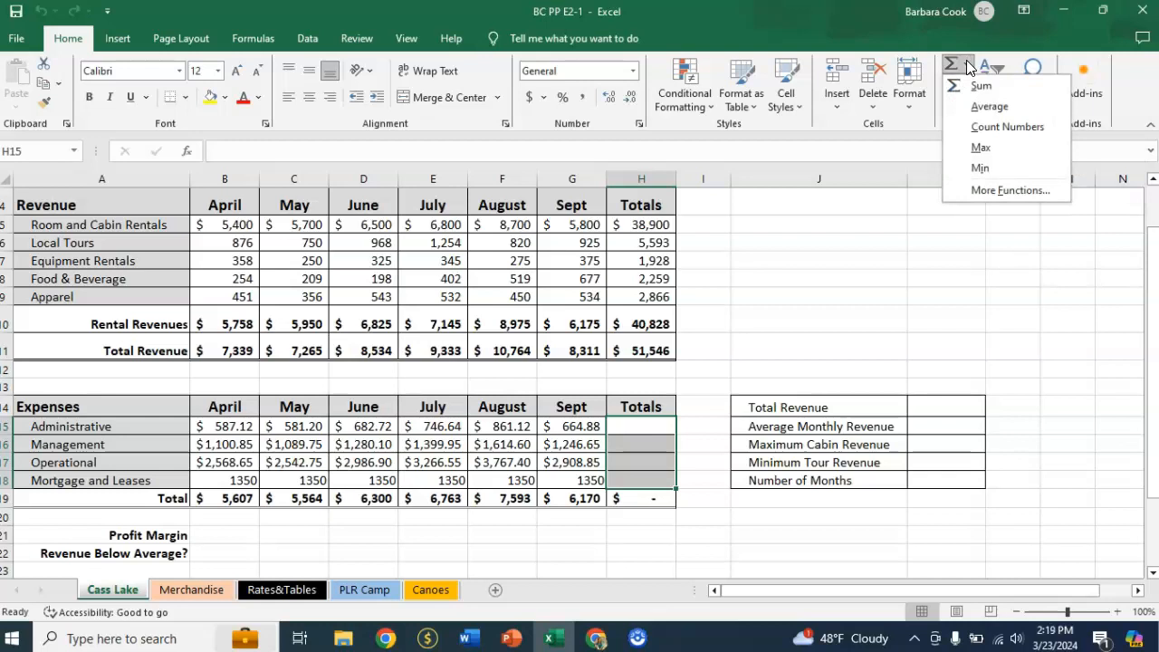
{"action": "left_click", "coordinate": [951, 66]}
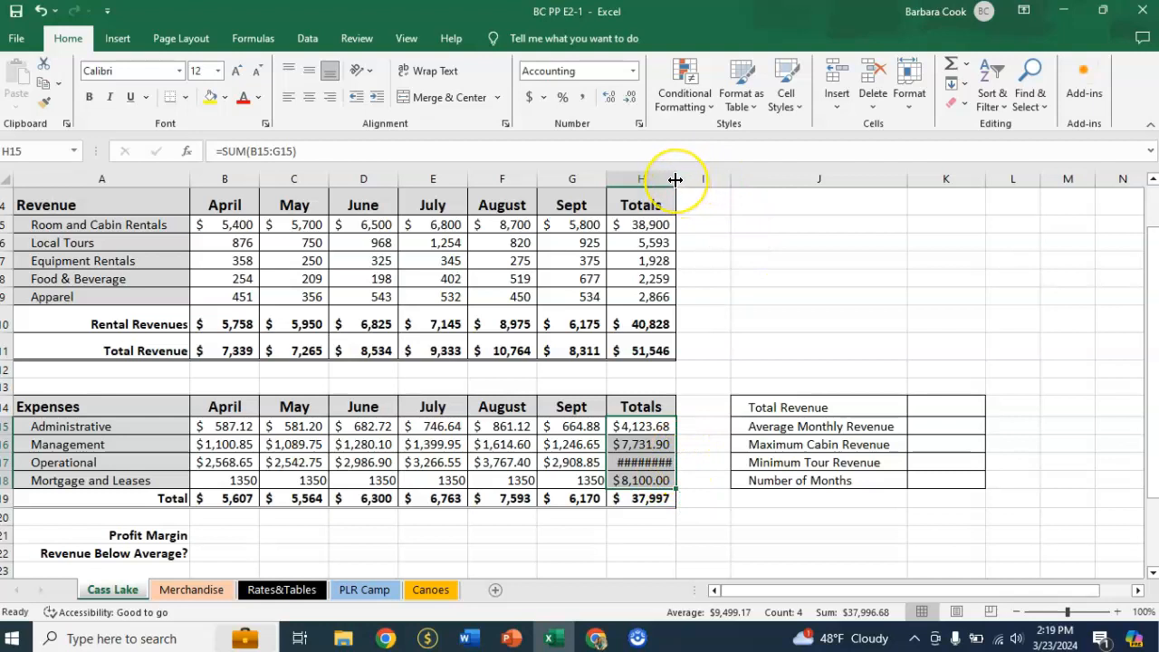
{"action": "left_click_drag", "start_coordinate": [675, 179], "coordinate": [688, 179]}
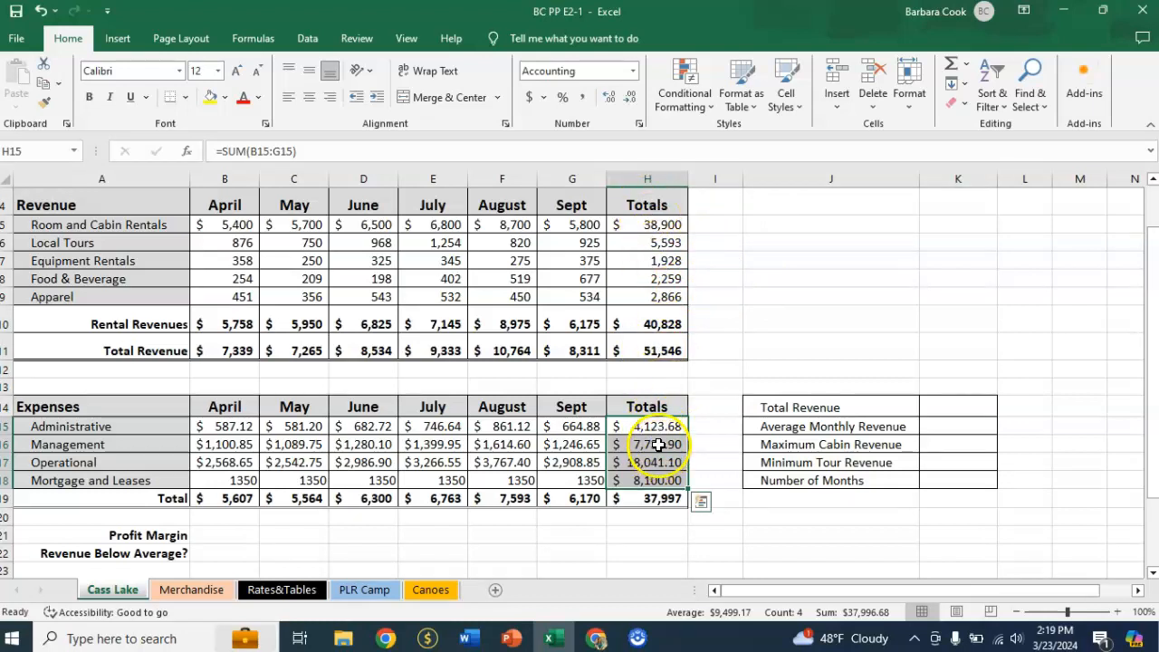
Change the Management total formula in H16 to the inconsistent range =SUM(B15:G16).
{"action": "double_click", "coordinate": [658, 445]}
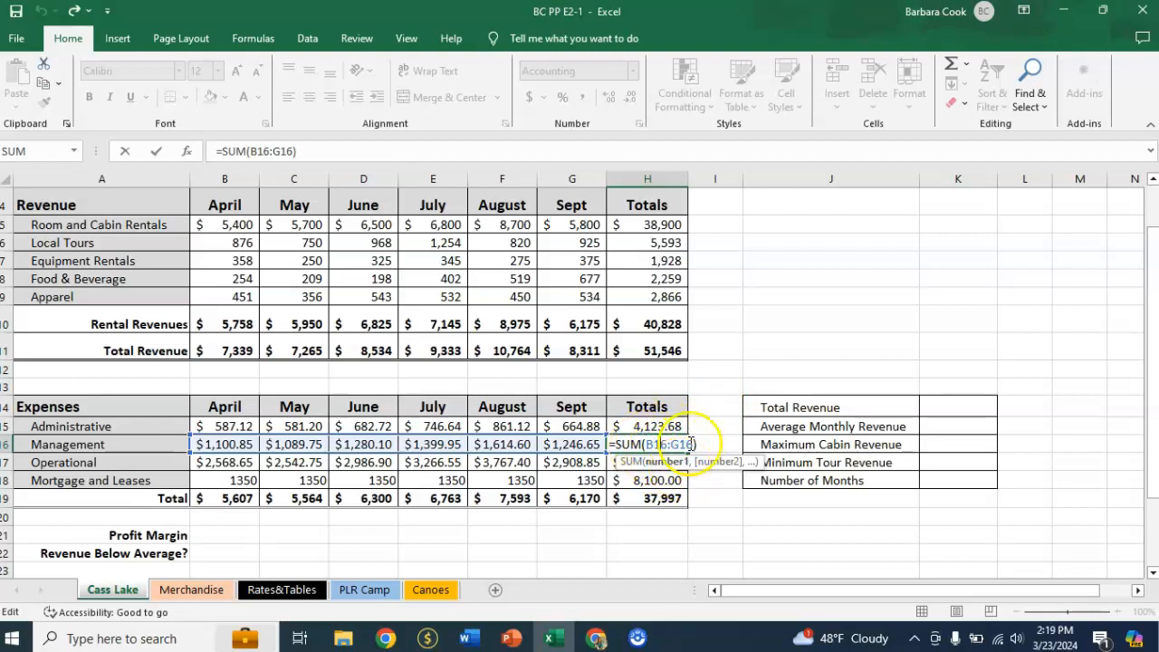
{"action": "left_click", "coordinate": [269, 153]}
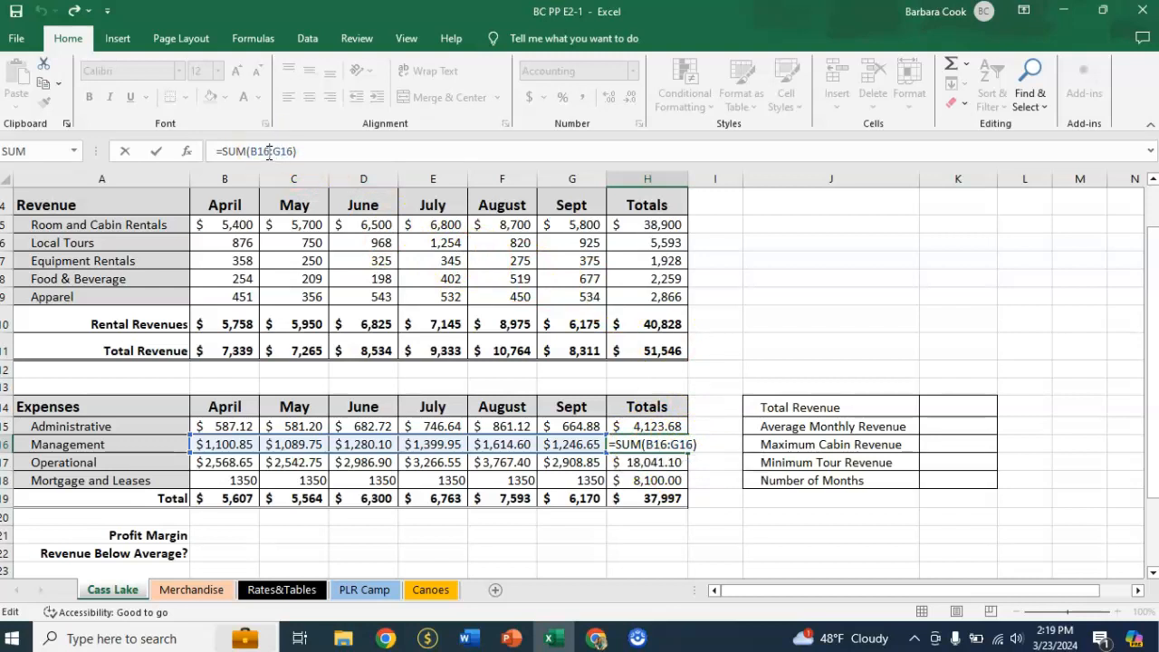
{"action": "key", "text": "Delete"}
{"action": "type", "text": "5"}
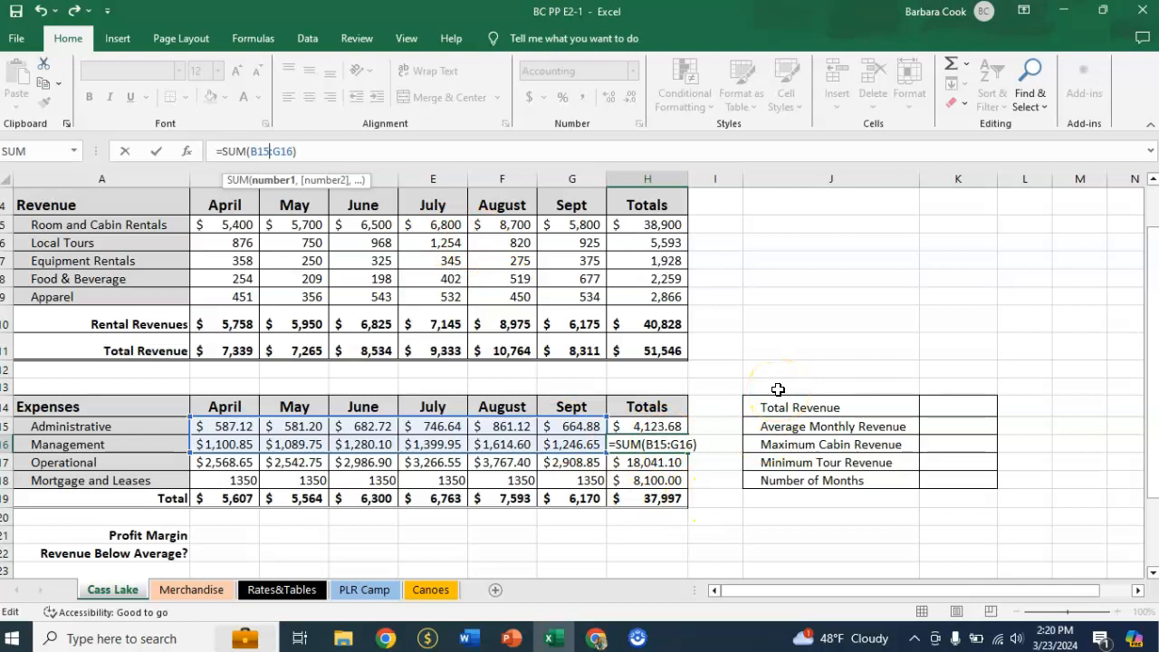
{"action": "key", "text": "Return"}
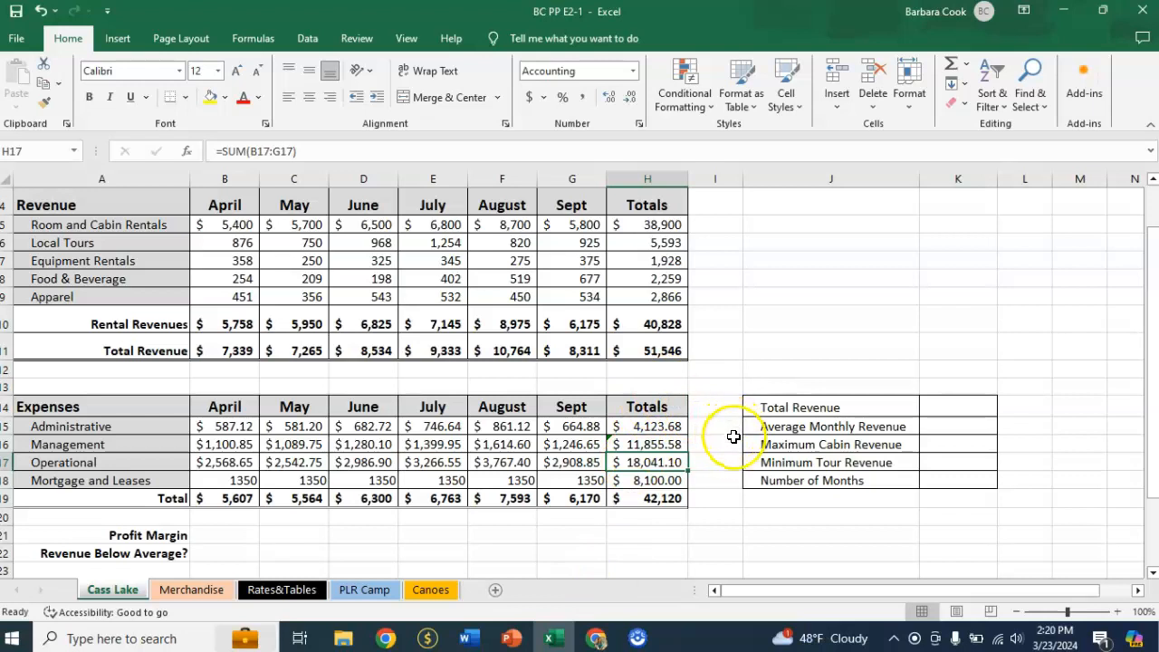
Correct the inconsistent Management total in H16 by copying the formula from the cell above.
{"action": "left_click", "coordinate": [659, 445]}
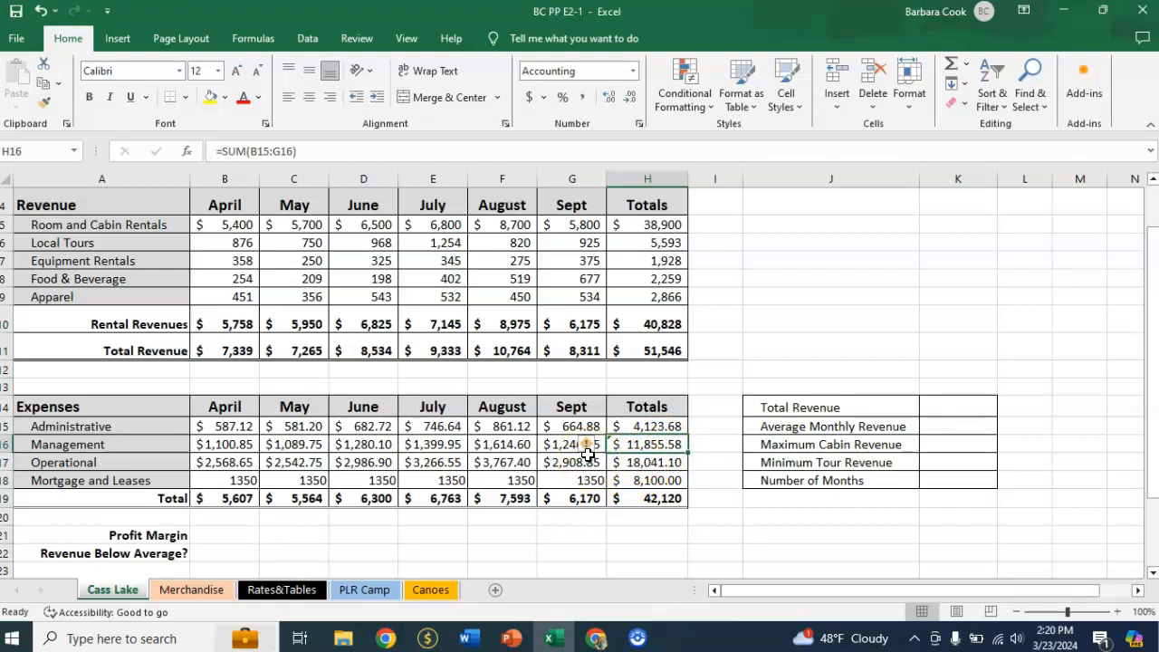
{"action": "mouse_move", "coordinate": [587, 447]}
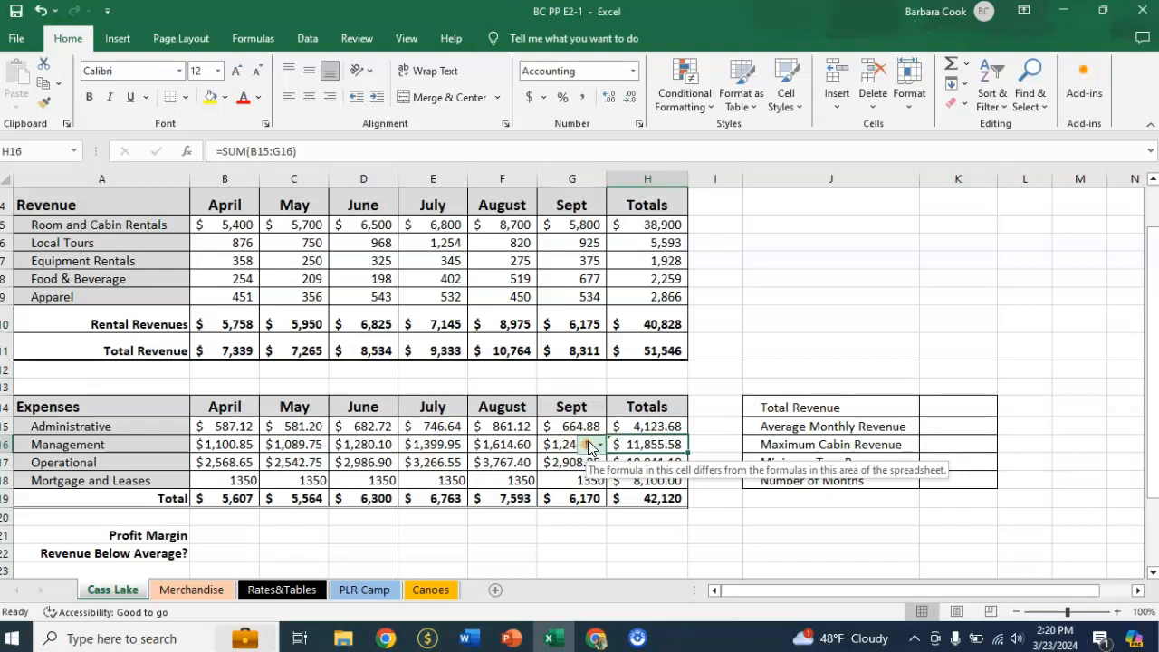
{"action": "left_click", "coordinate": [588, 447]}
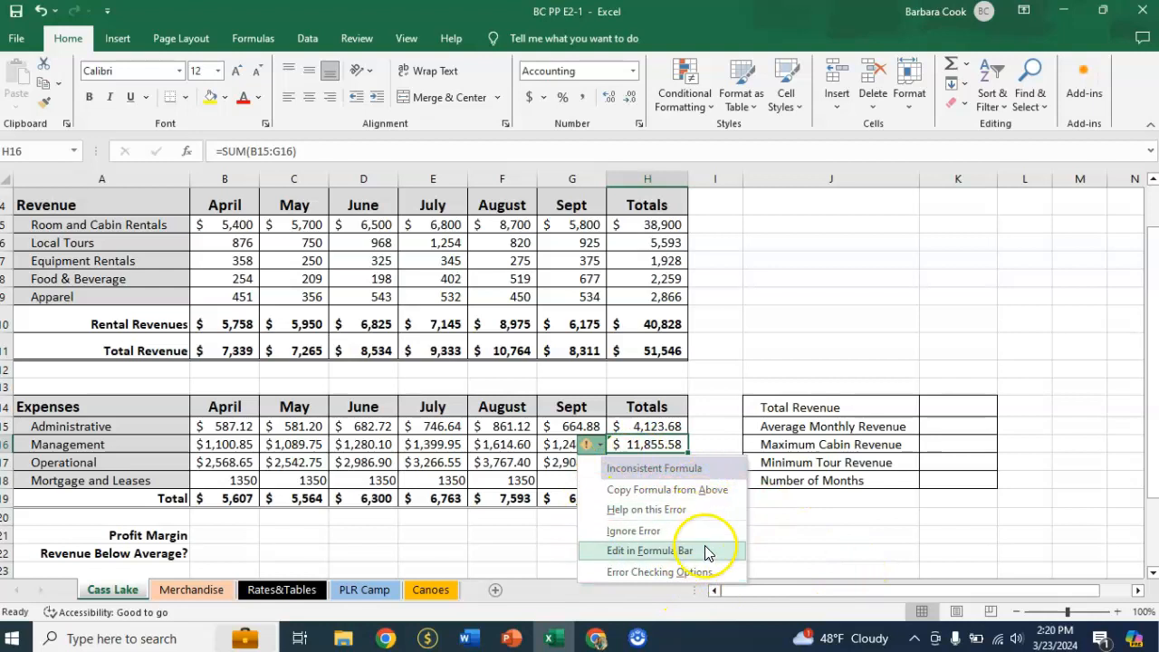
{"action": "left_click", "coordinate": [653, 495]}
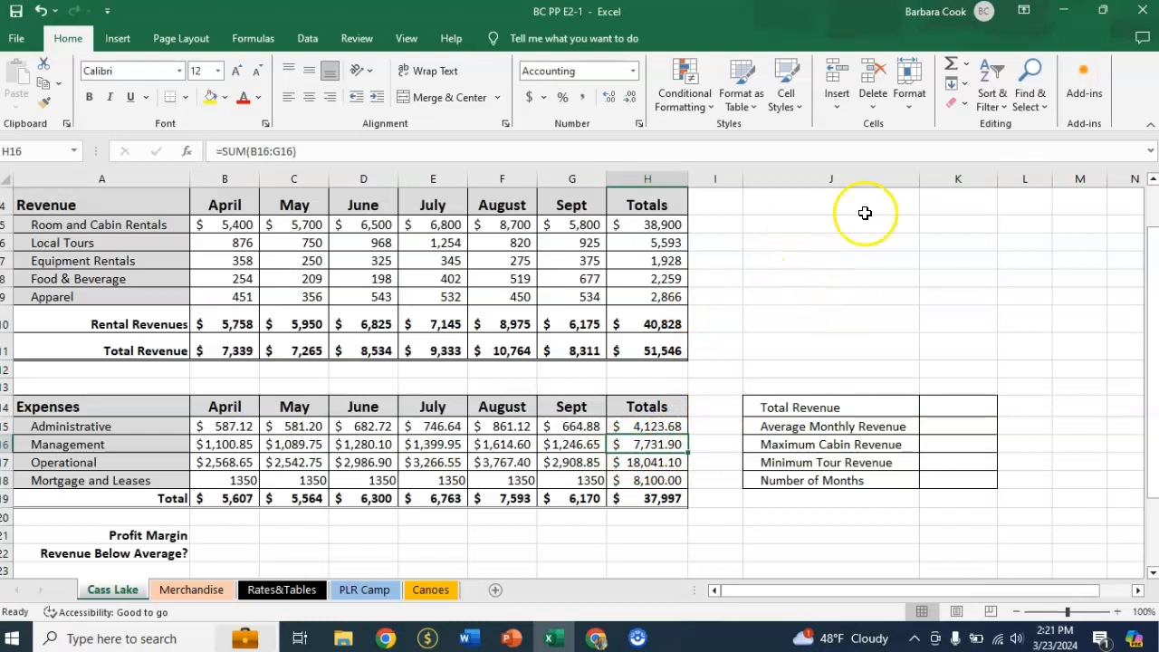
Trace the precedents of the Management total in H16 and remove the tracer arrows.
{"action": "left_click", "coordinate": [253, 39]}
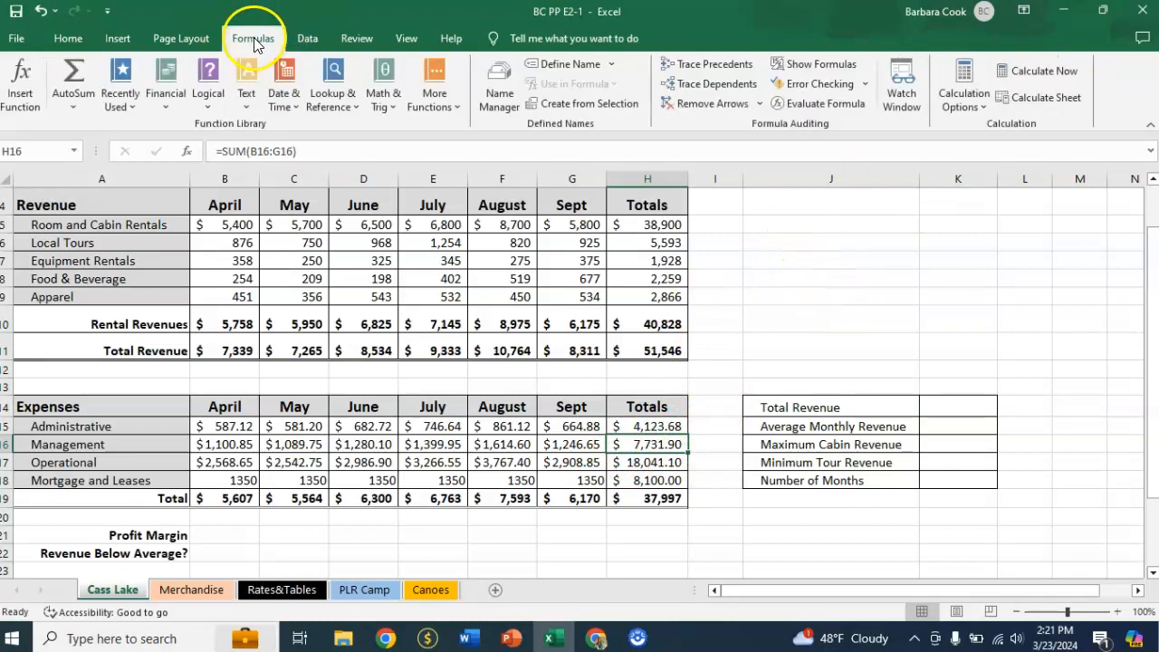
{"action": "left_click", "coordinate": [705, 65]}
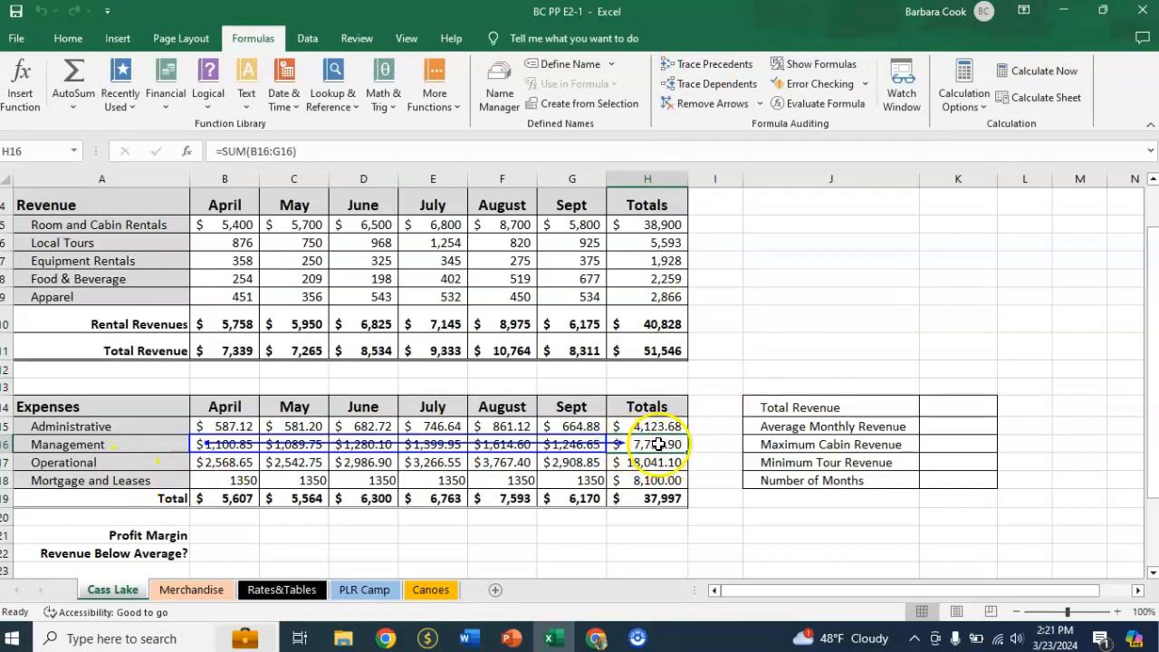
{"action": "left_click", "coordinate": [714, 103]}
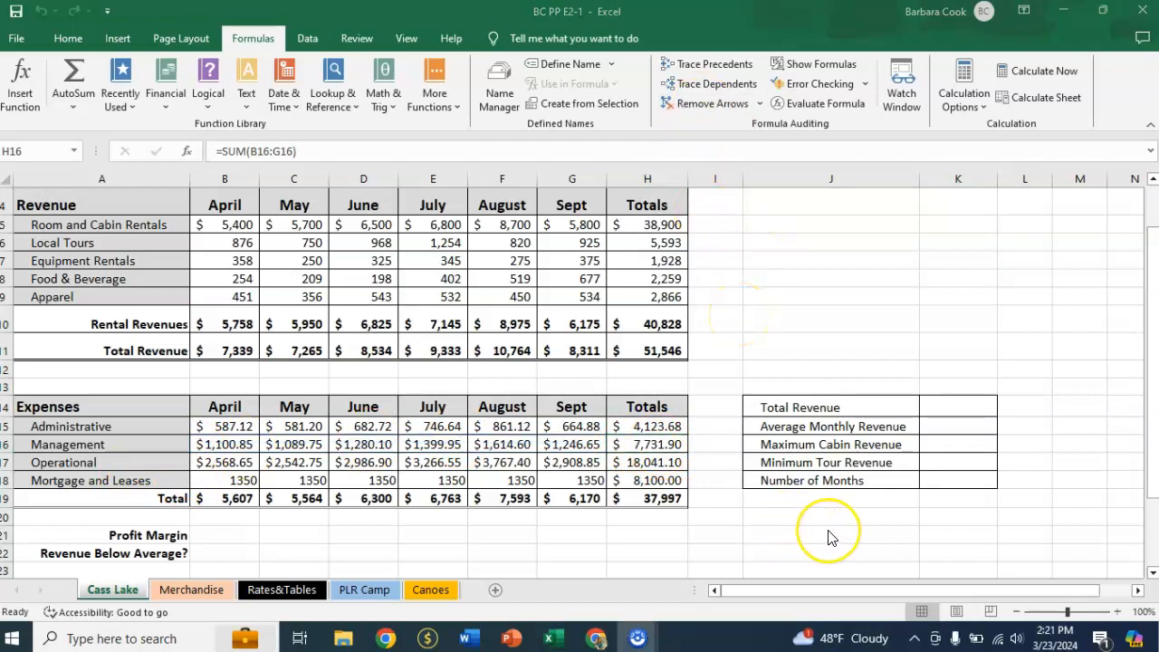
{"action": "left_click", "coordinate": [810, 564]}
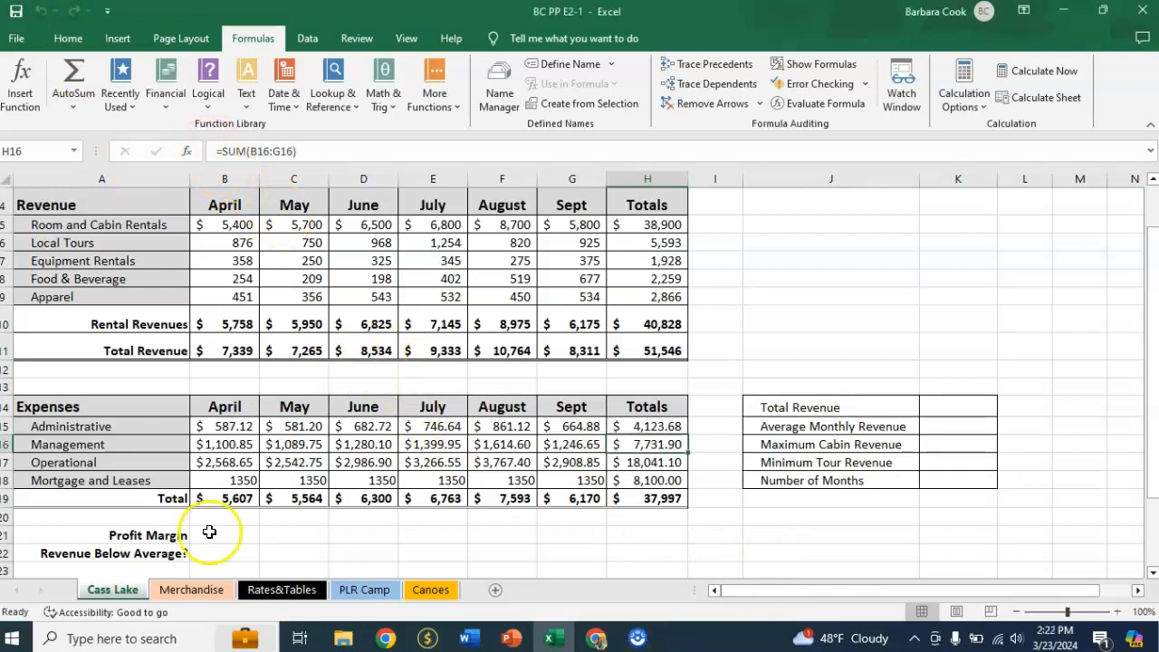
Calculate April's Profit Margin in B21 with the formula =(B11-B19)/B11.
{"action": "left_click", "coordinate": [241, 535]}
{"action": "scroll", "coordinate": [401, 523], "scroll_direction": "down", "scroll_amount": 1}
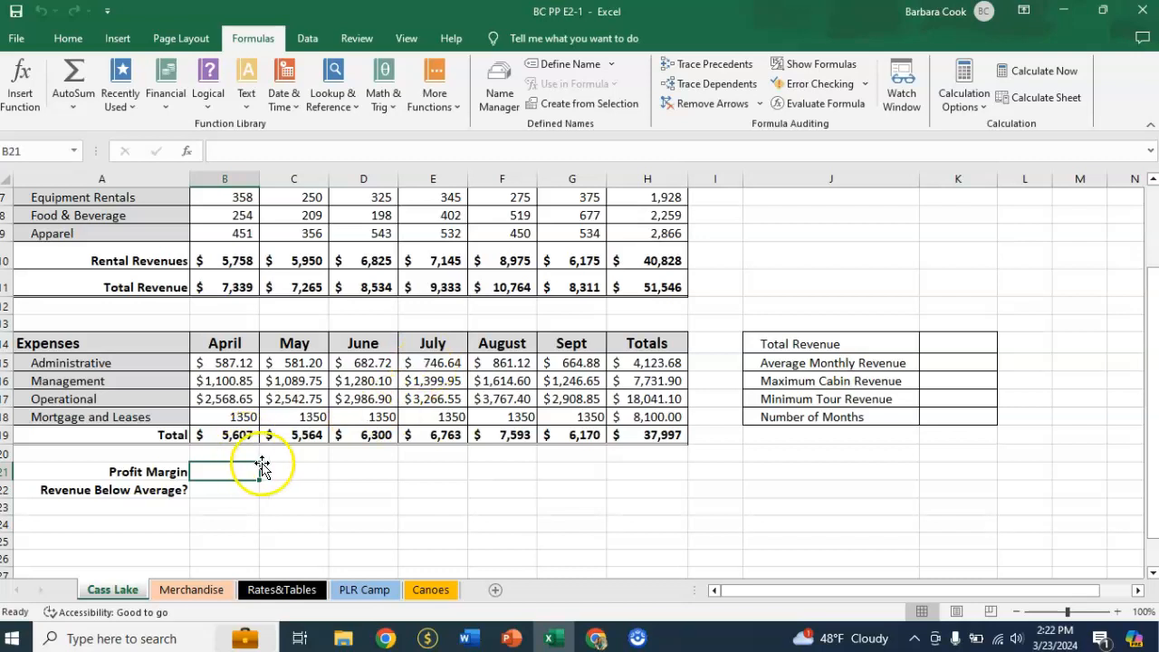
{"action": "type", "text": "="}
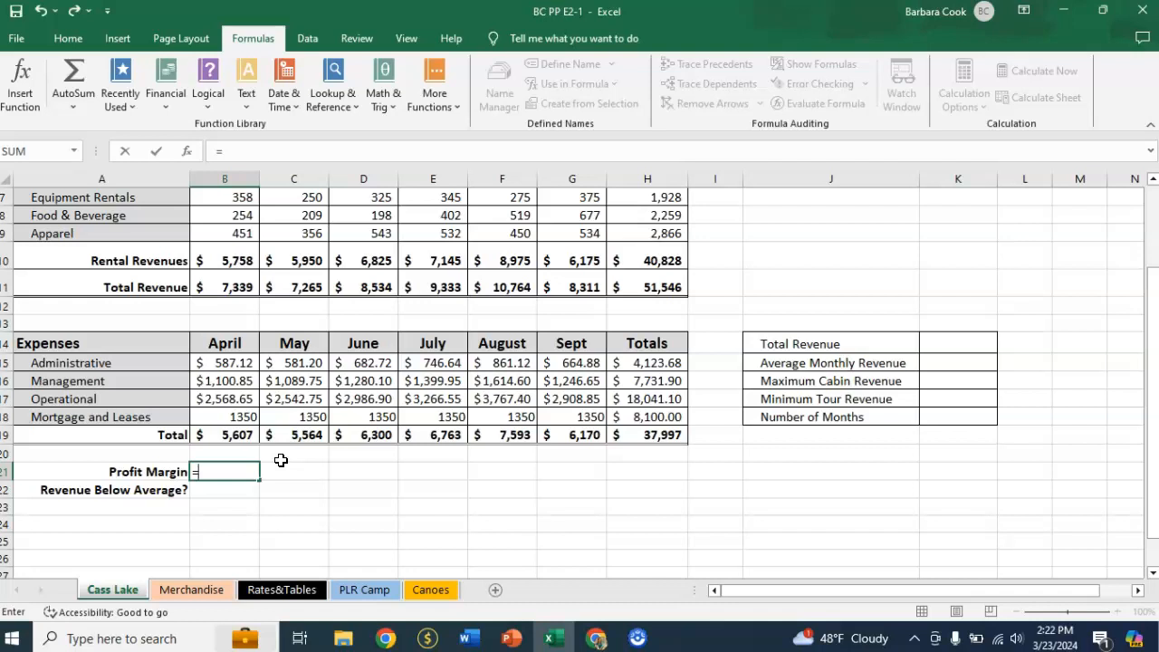
{"action": "type", "text": "("}
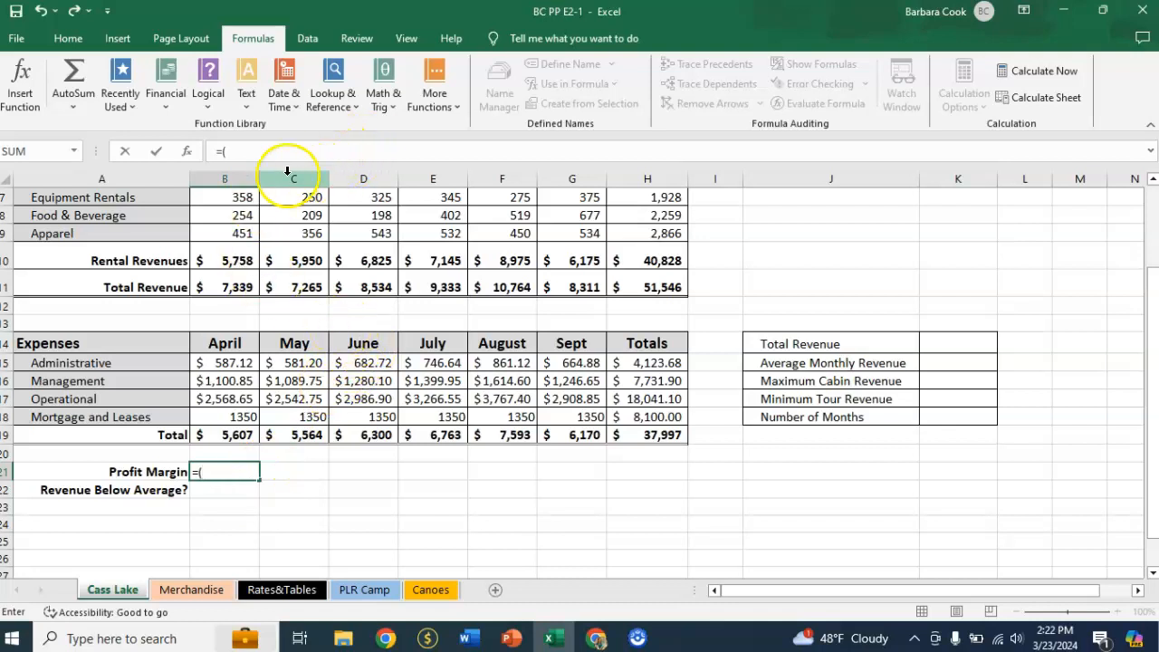
{"action": "left_click", "coordinate": [219, 287]}
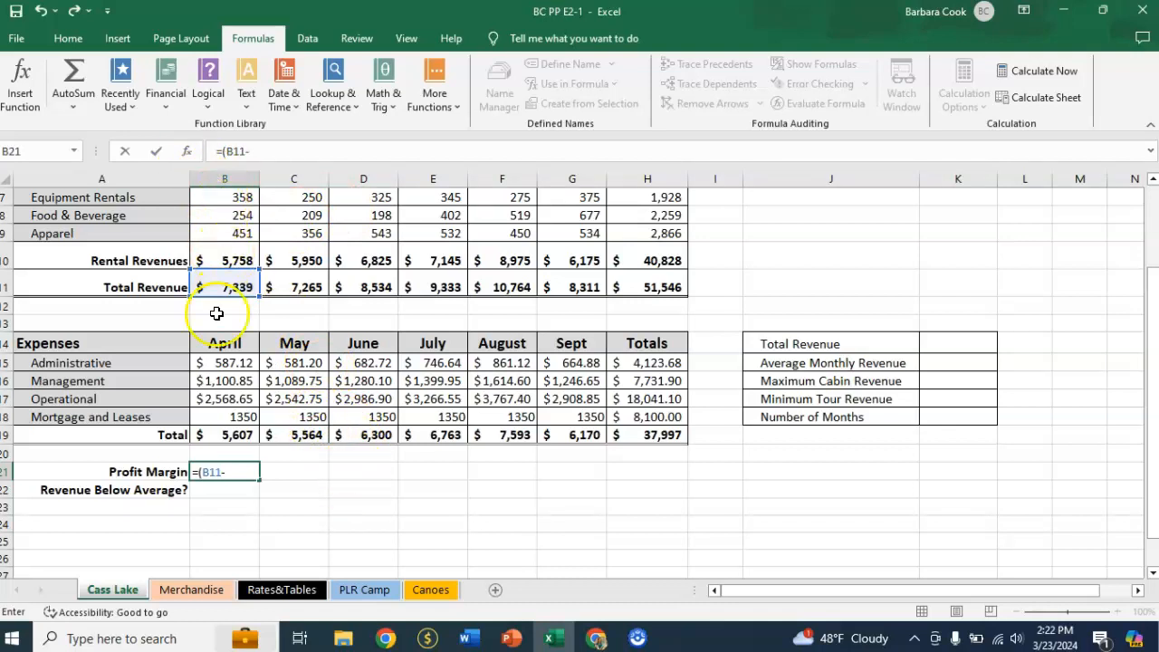
{"action": "left_click", "coordinate": [226, 438]}
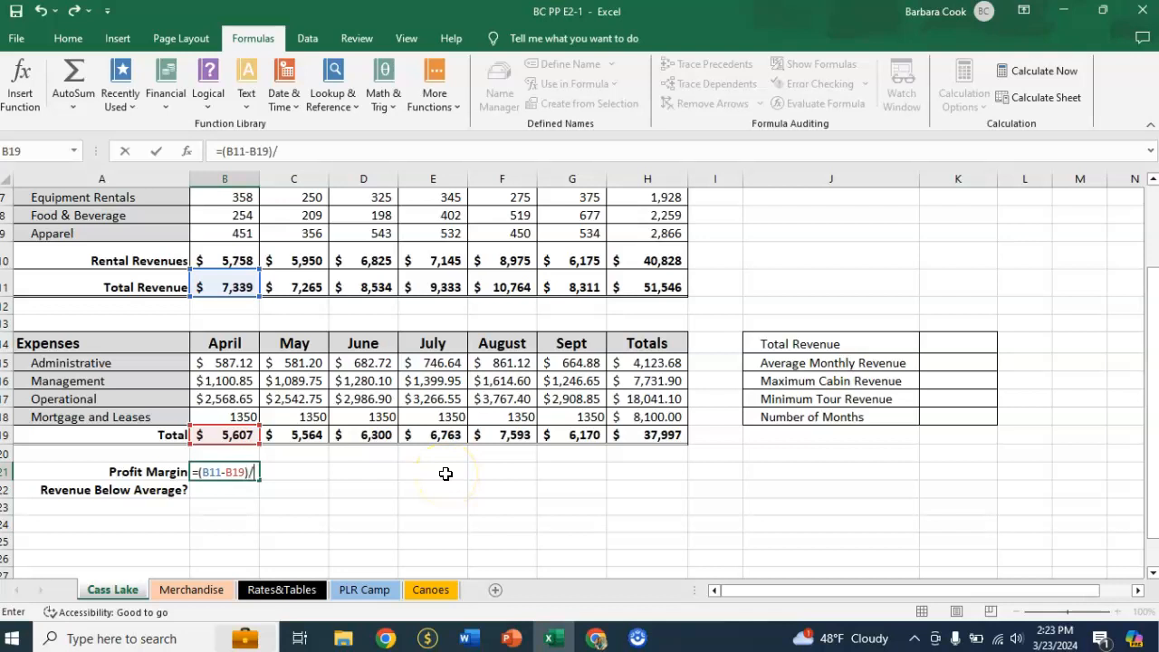
{"action": "left_click", "coordinate": [237, 285]}
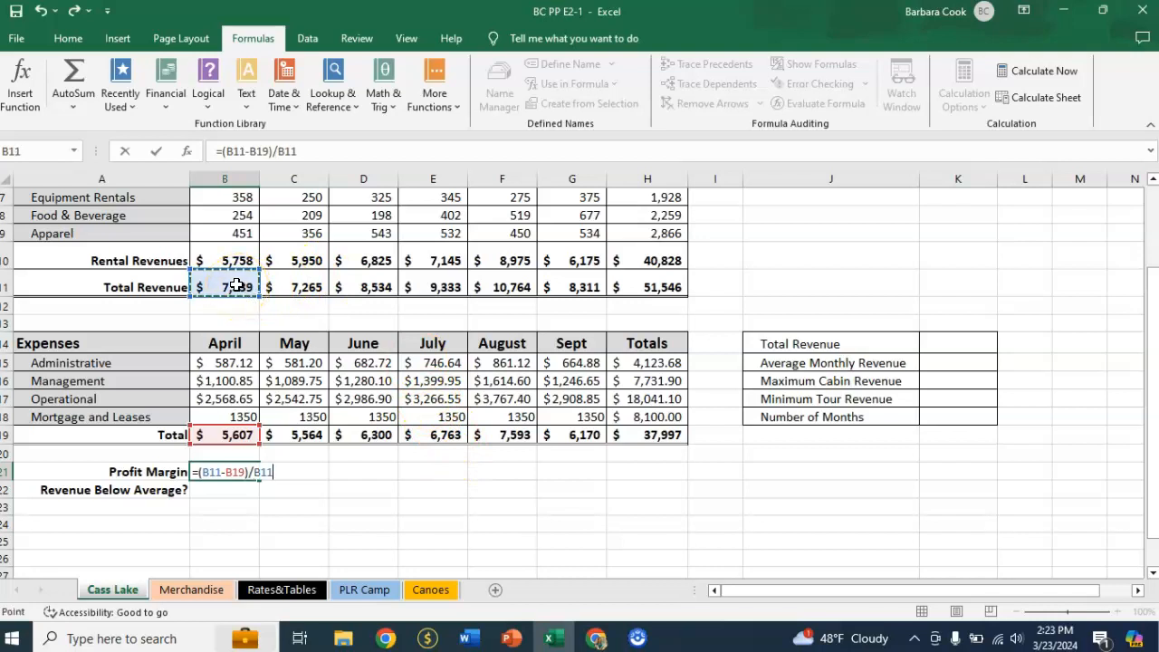
{"action": "key", "text": "Return"}
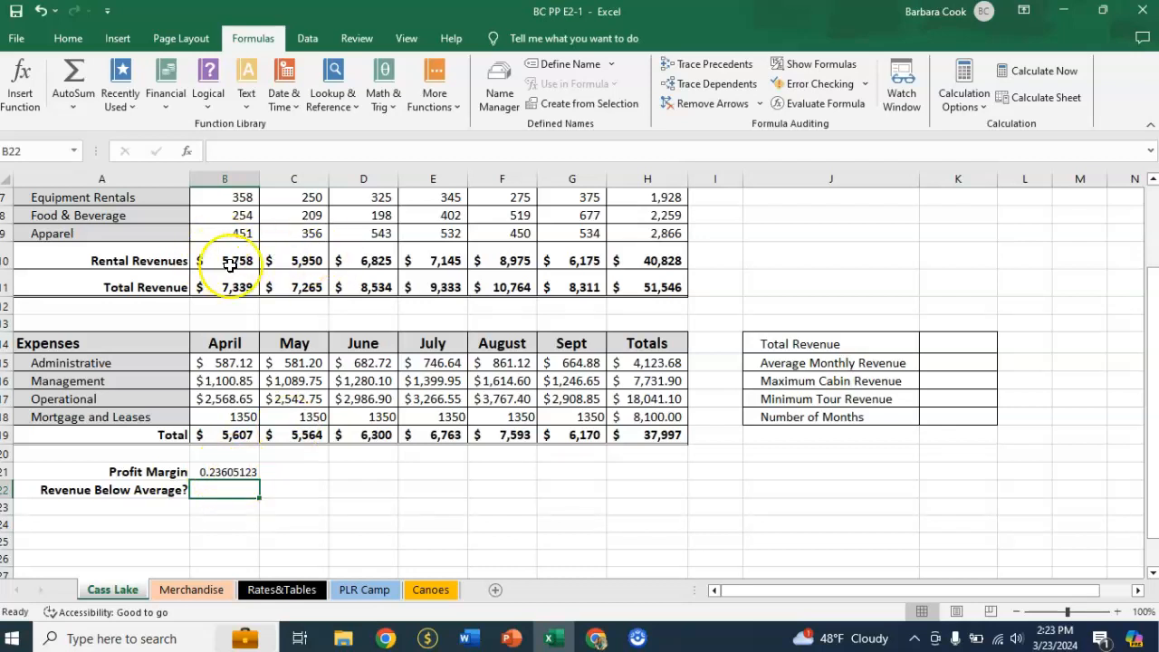
Format April's Profit Margin in B21 as a percentage and fill it across to September in G21.
{"action": "left_click", "coordinate": [227, 472]}
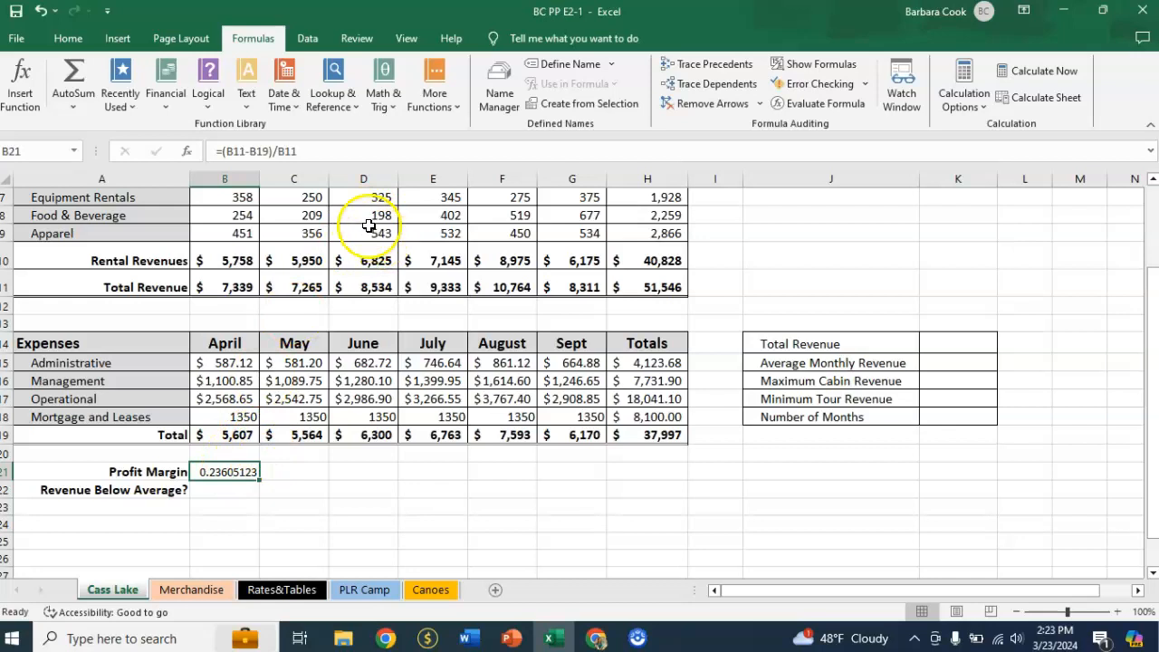
{"action": "left_click", "coordinate": [67, 38]}
{"action": "left_click", "coordinate": [562, 98]}
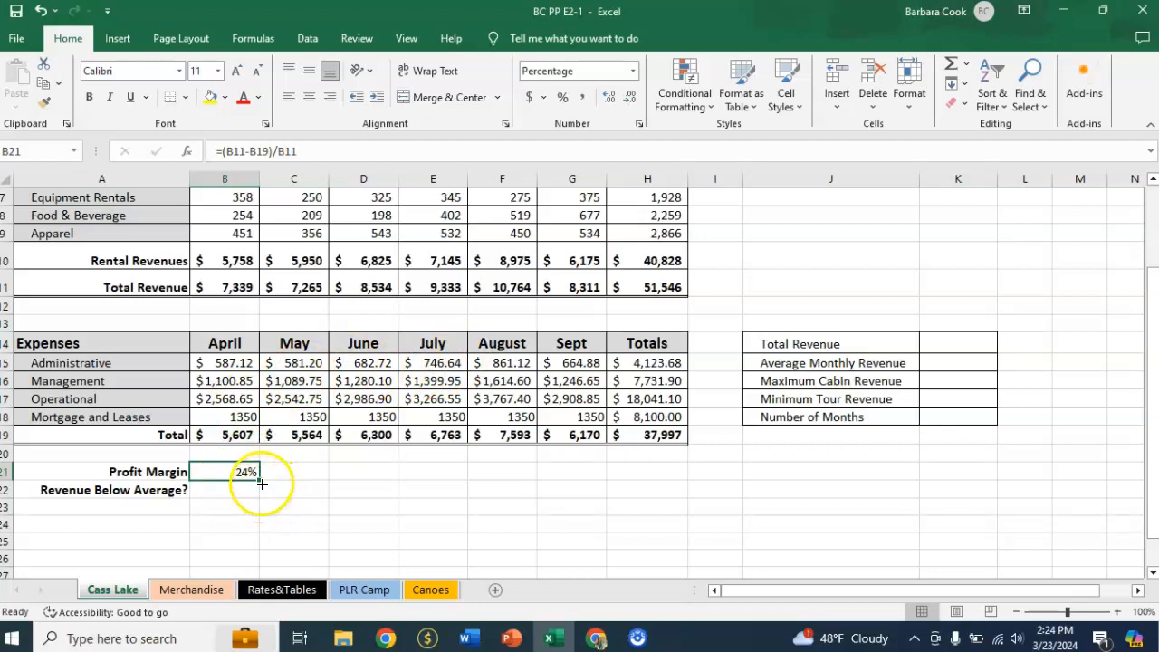
{"action": "left_click_drag", "start_coordinate": [258, 479], "coordinate": [587, 480]}
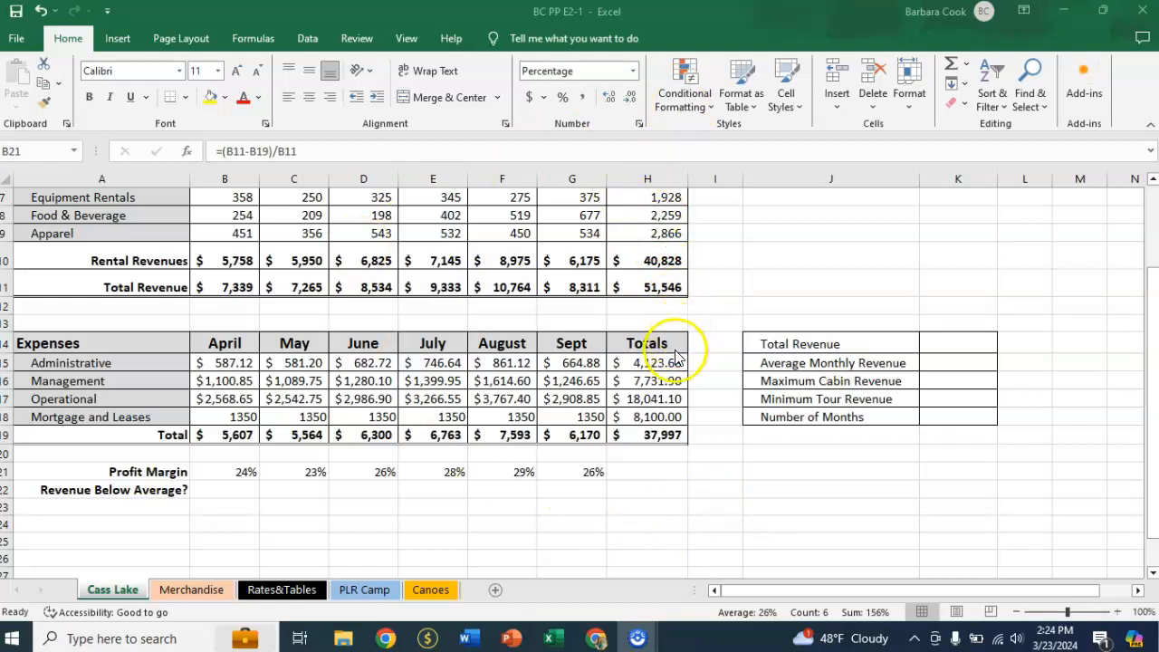
Name the overall Total Revenue cell H11 TotalRevenue.
{"action": "left_click", "coordinate": [641, 288]}
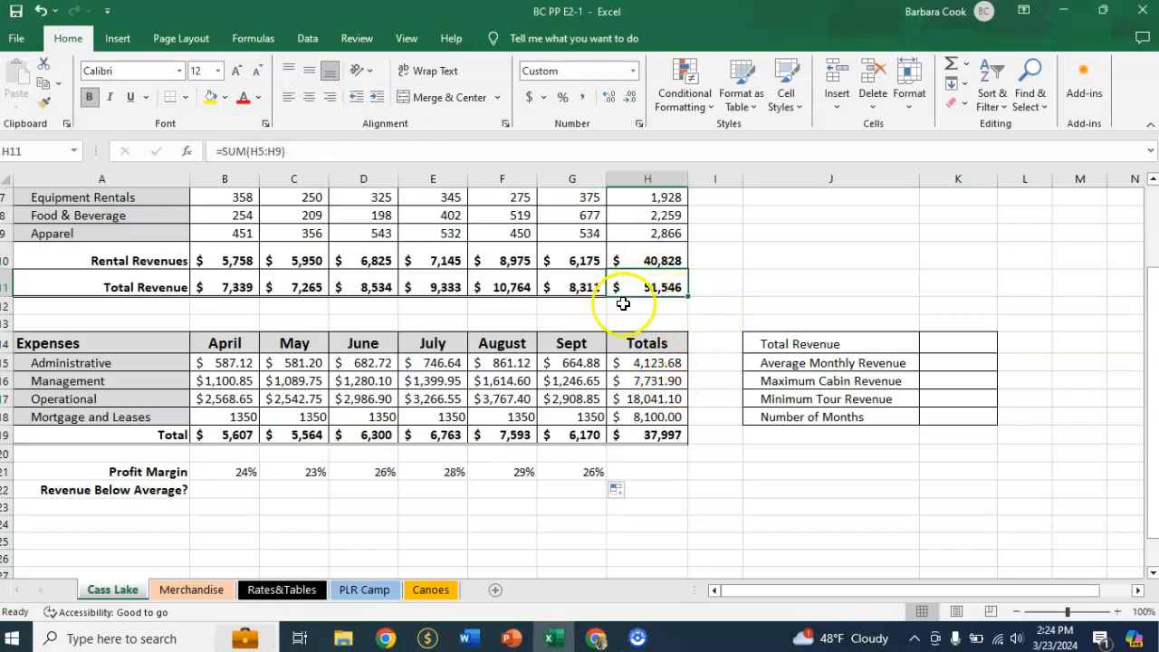
{"action": "scroll", "coordinate": [736, 266], "scroll_direction": "up", "scroll_amount": 1}
{"action": "scroll", "coordinate": [736, 266], "scroll_direction": "up", "scroll_amount": 1}
{"action": "scroll", "coordinate": [736, 262], "scroll_direction": "down", "scroll_amount": 2}
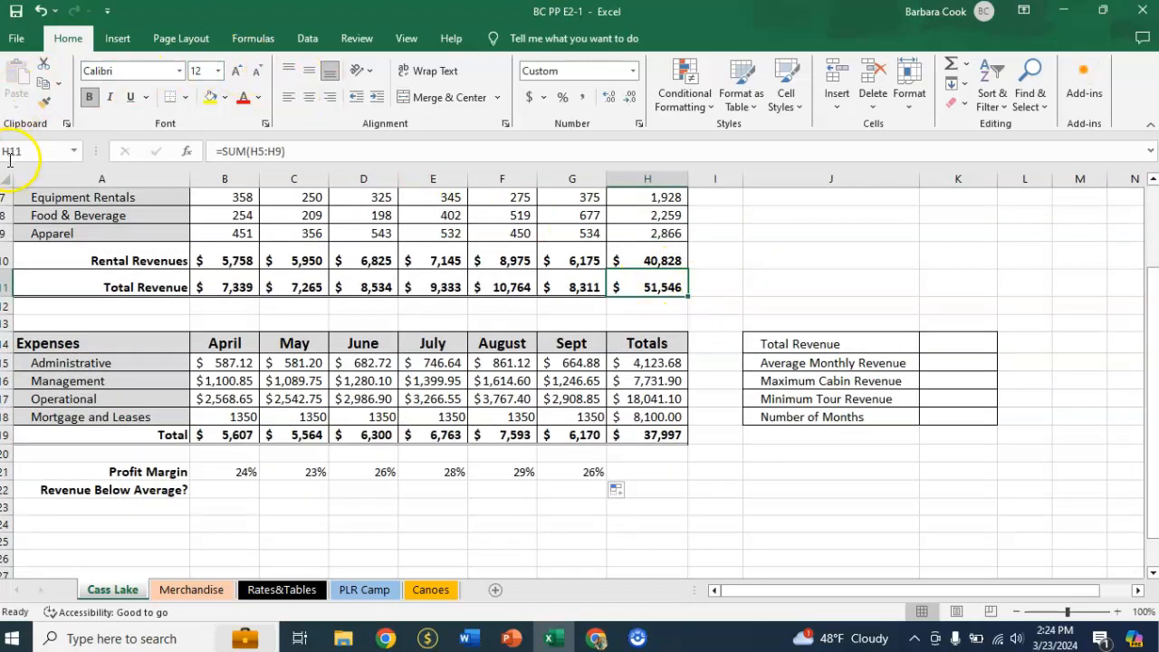
{"action": "left_click", "coordinate": [75, 154]}
{"action": "left_click", "coordinate": [81, 156]}
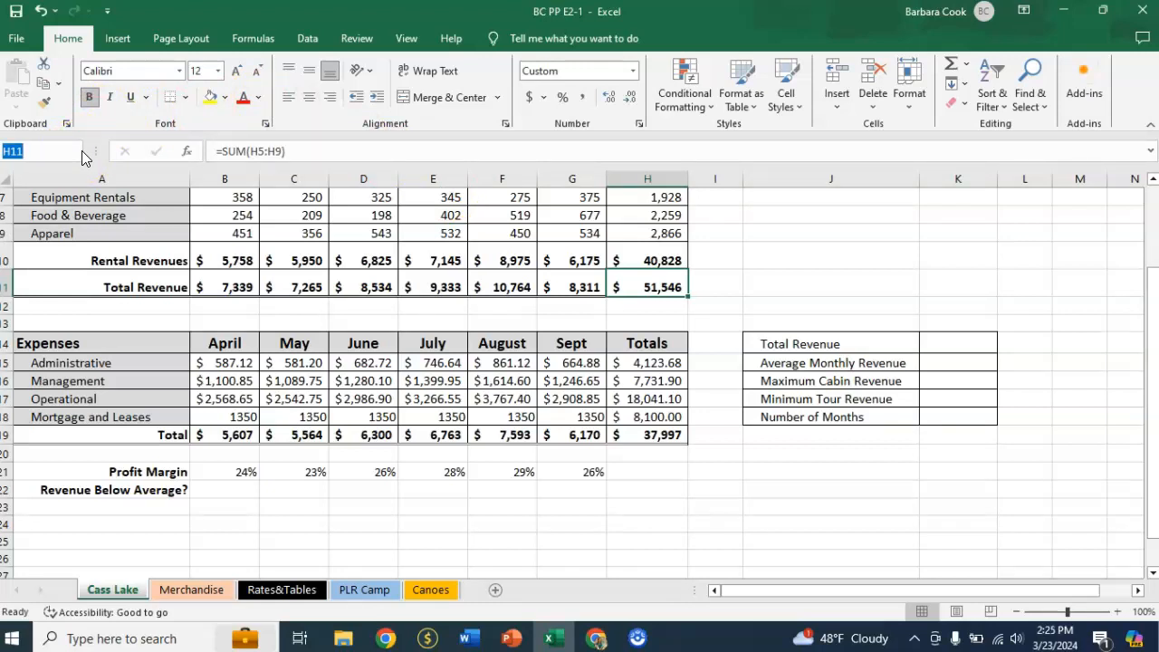
{"action": "type", "text": "TotalRevenue"}
{"action": "left_click", "coordinate": [133, 151]}
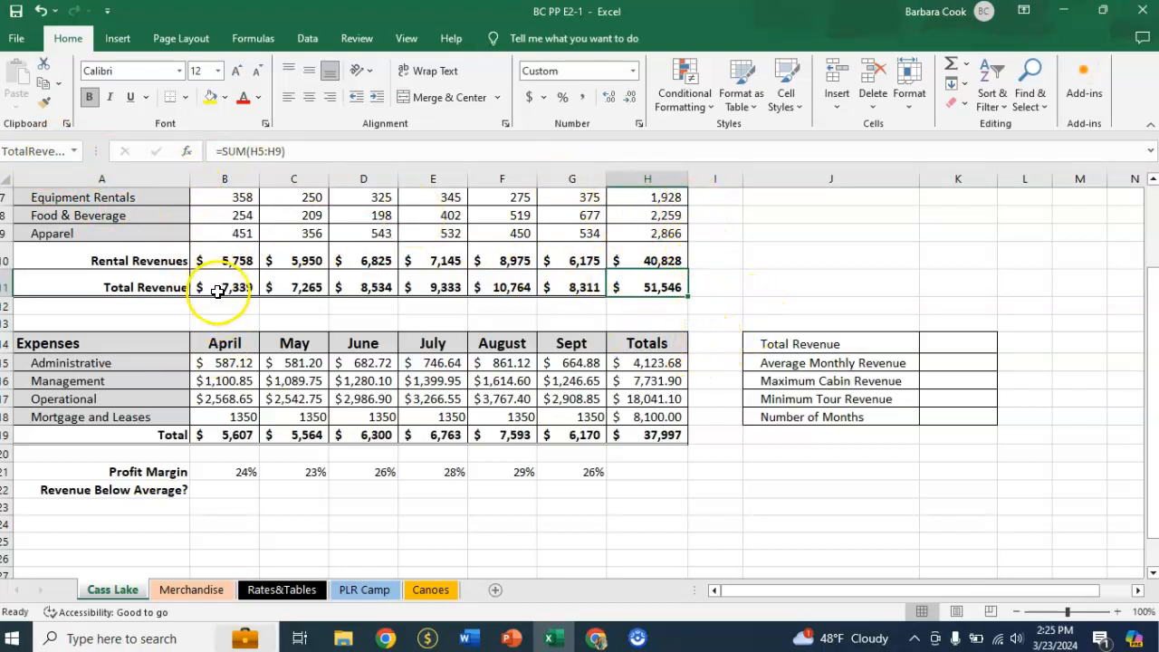
Define the name Monthly_Rev for the April to September Total Revenue cells B11:G11, with workbook scope.
{"action": "left_click_drag", "start_coordinate": [218, 288], "coordinate": [563, 286]}
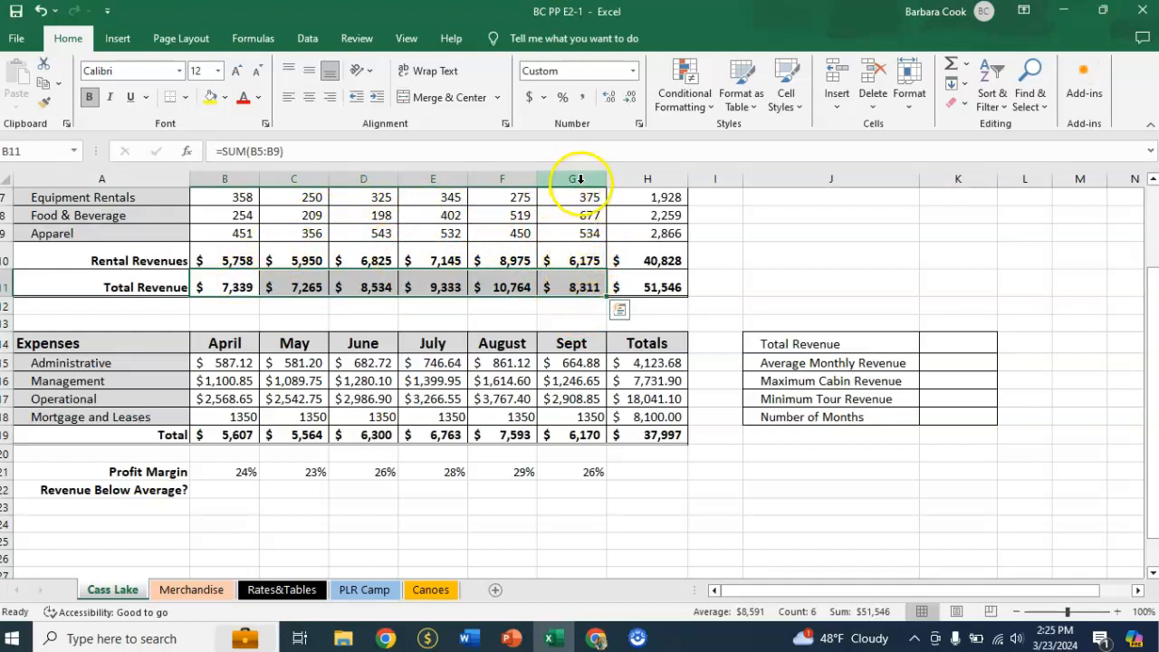
{"action": "left_click", "coordinate": [254, 37]}
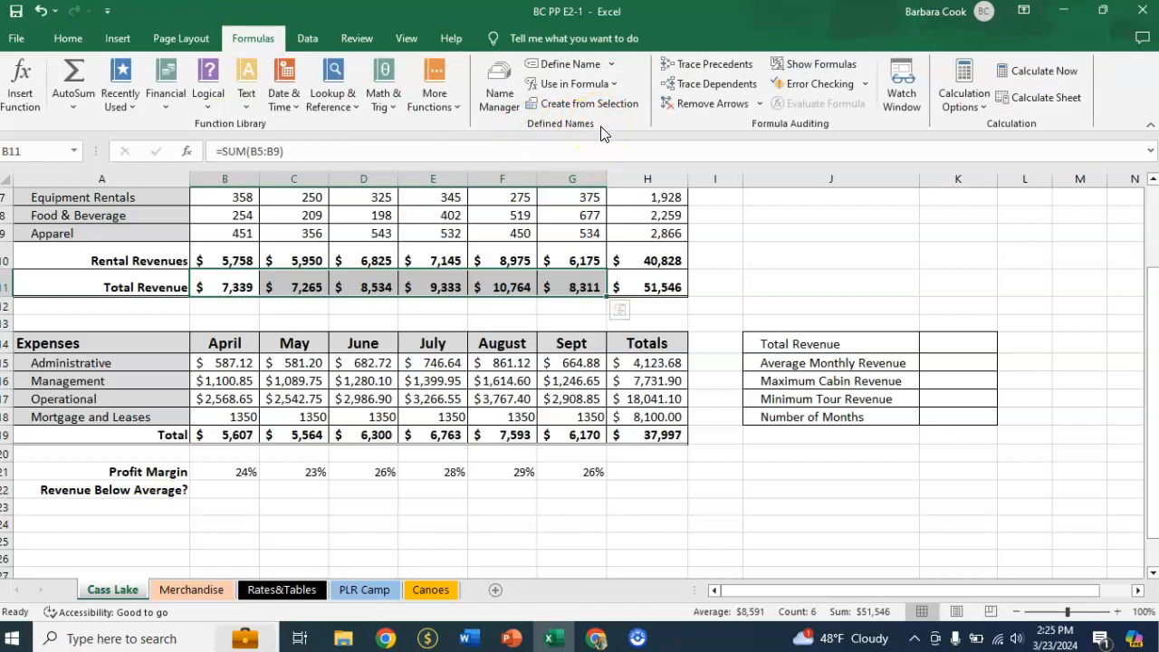
{"action": "left_click", "coordinate": [593, 66]}
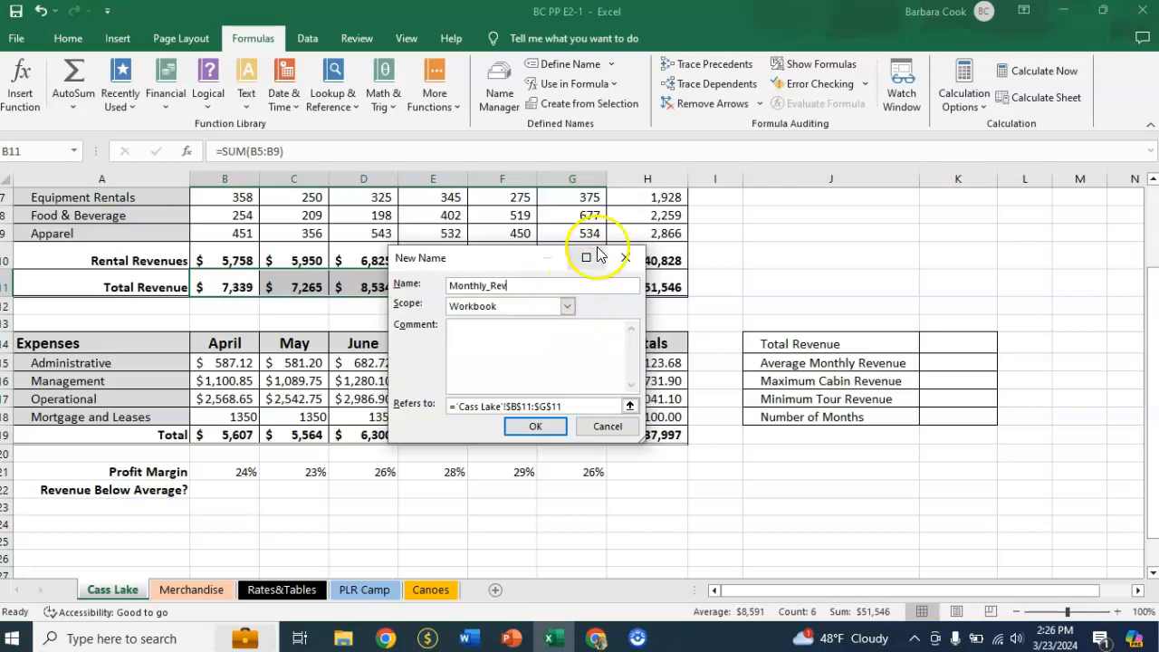
{"action": "left_click", "coordinate": [536, 426]}
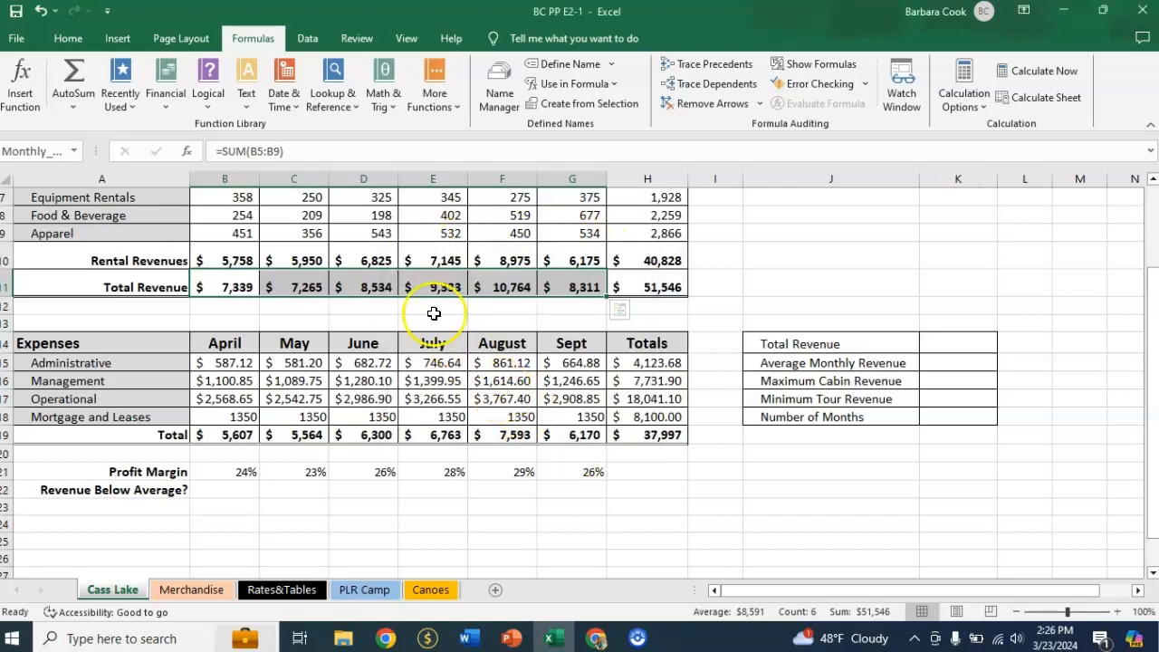
Check the named ranges by jumping from A1 to TotalRevenue and to Monthly_Rev.
{"action": "scroll", "coordinate": [422, 375], "scroll_direction": "up", "scroll_amount": 2}
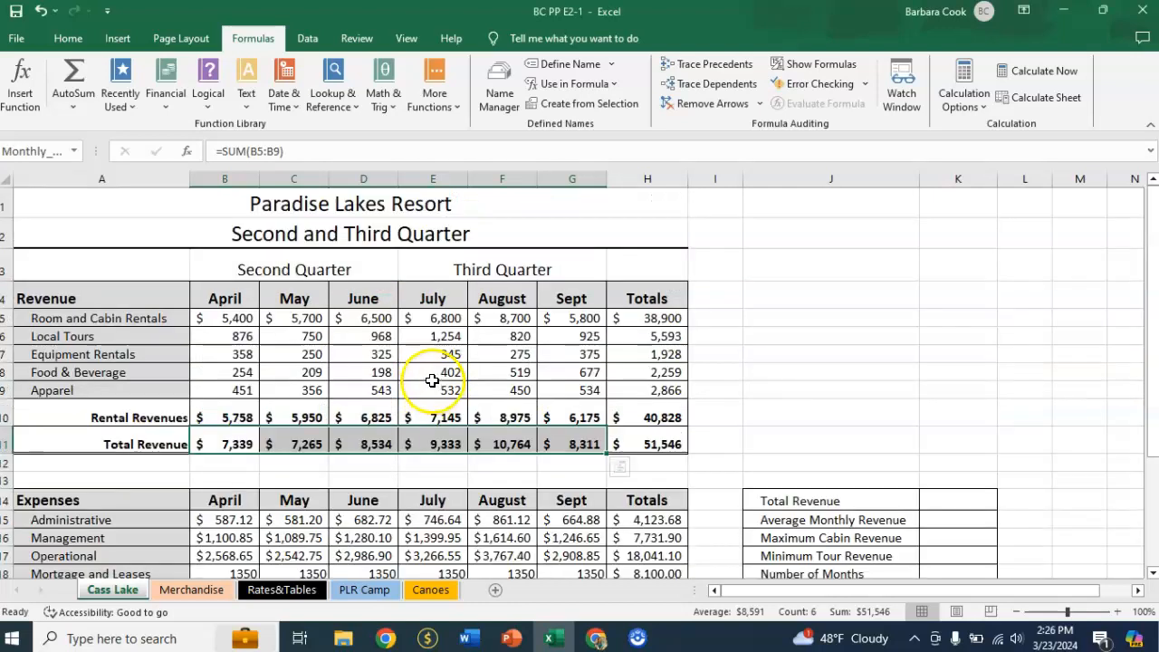
{"action": "left_click", "coordinate": [68, 207]}
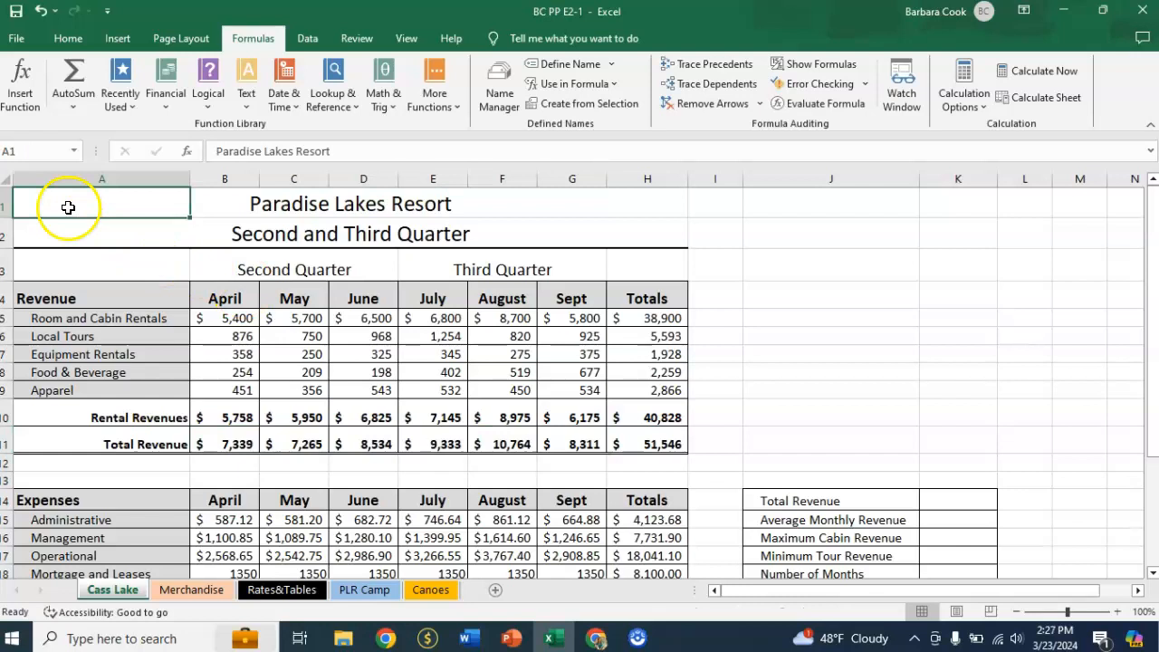
{"action": "left_click", "coordinate": [39, 146]}
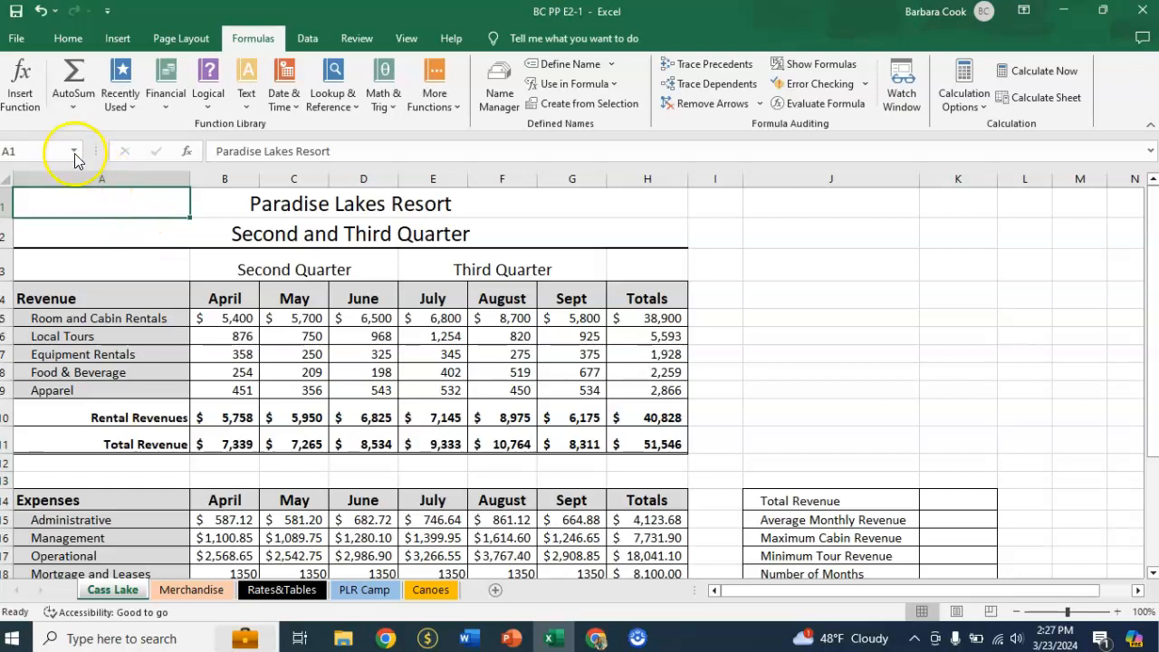
{"action": "left_click", "coordinate": [74, 153]}
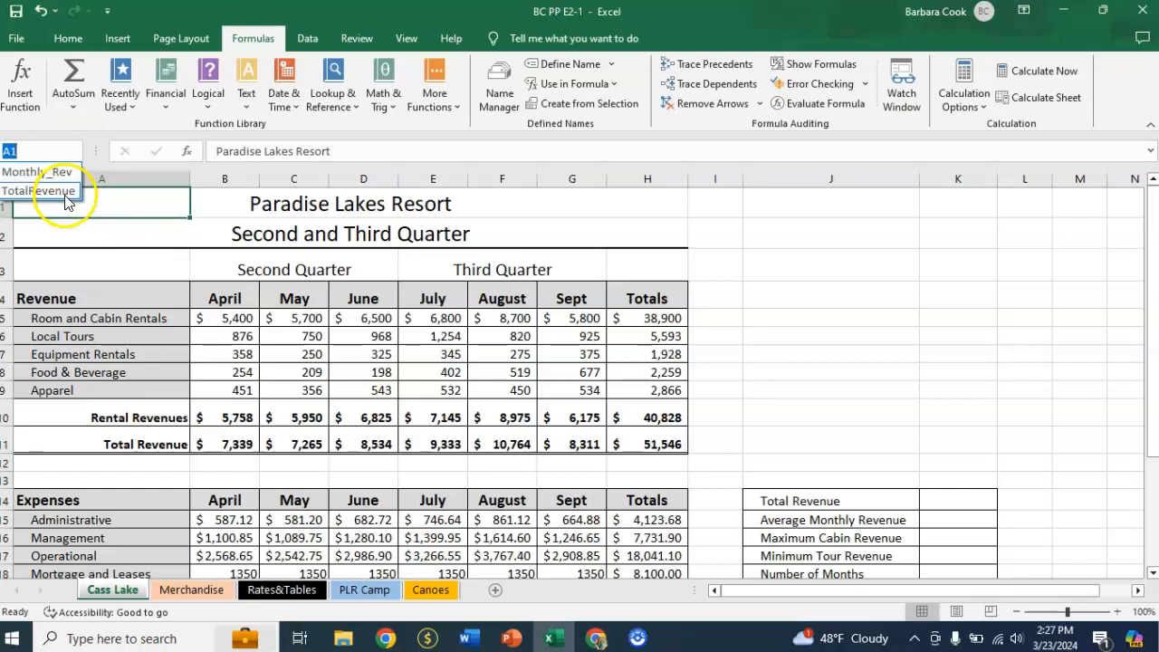
{"action": "left_click", "coordinate": [65, 190]}
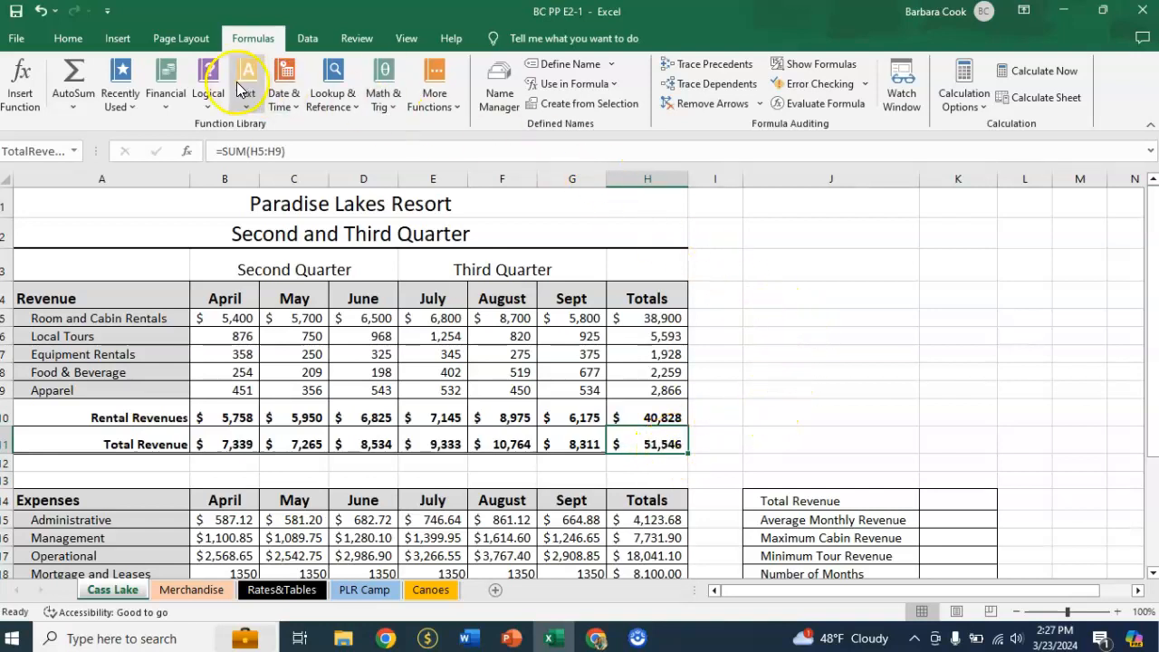
{"action": "left_click", "coordinate": [74, 154]}
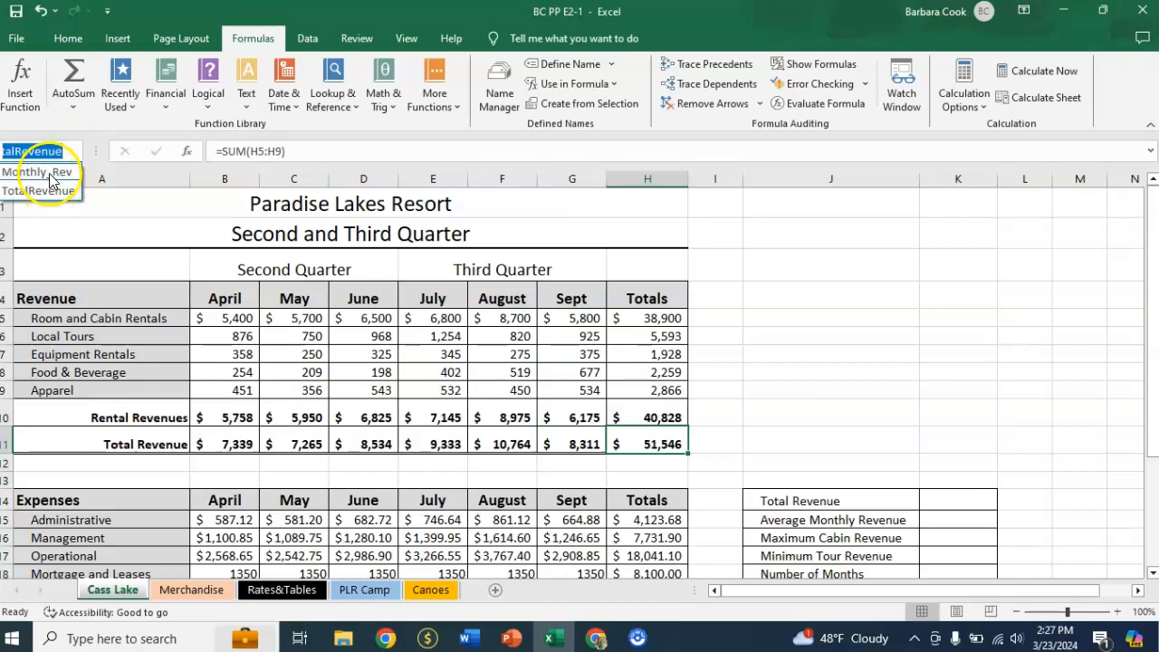
{"action": "left_click", "coordinate": [41, 171]}
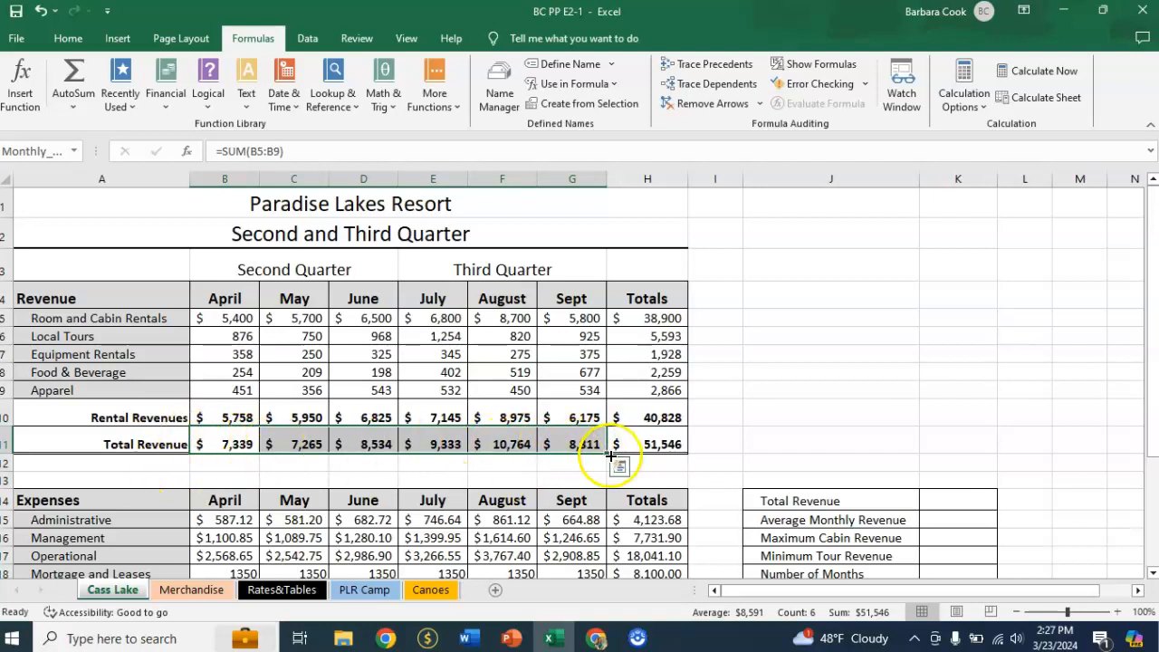
{"action": "left_click", "coordinate": [825, 321]}
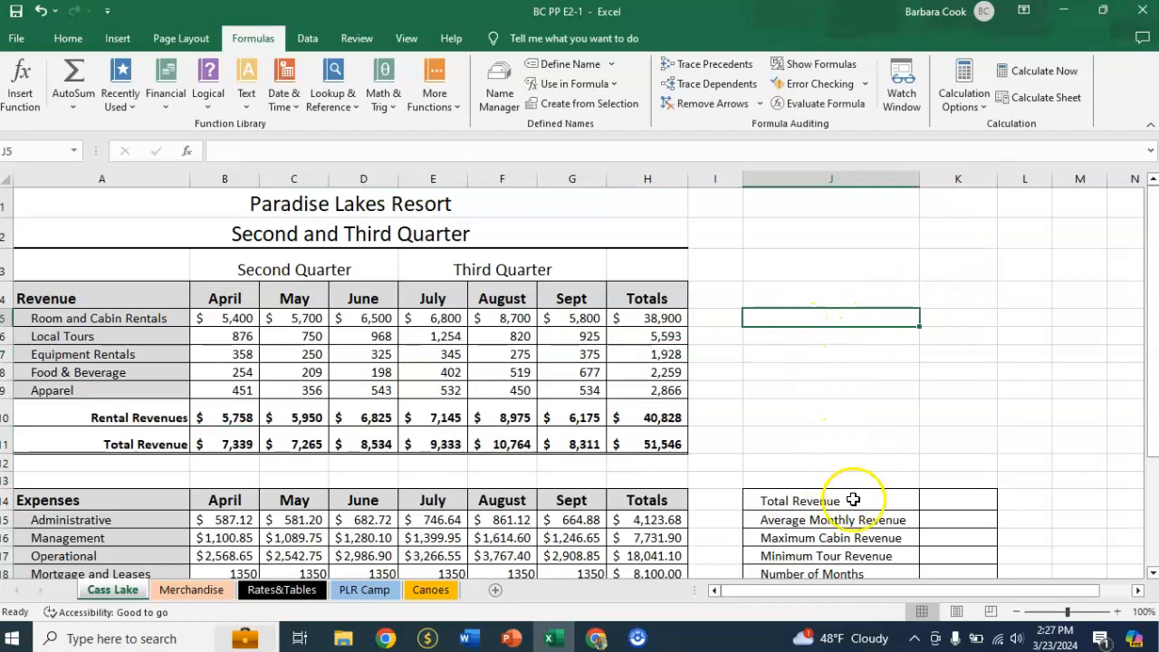
Apply comma style with no decimal places to the Management, Operational and Mortgage and Leases amounts in B16:H18.
{"action": "scroll", "coordinate": [833, 357], "scroll_direction": "down", "scroll_amount": 2}
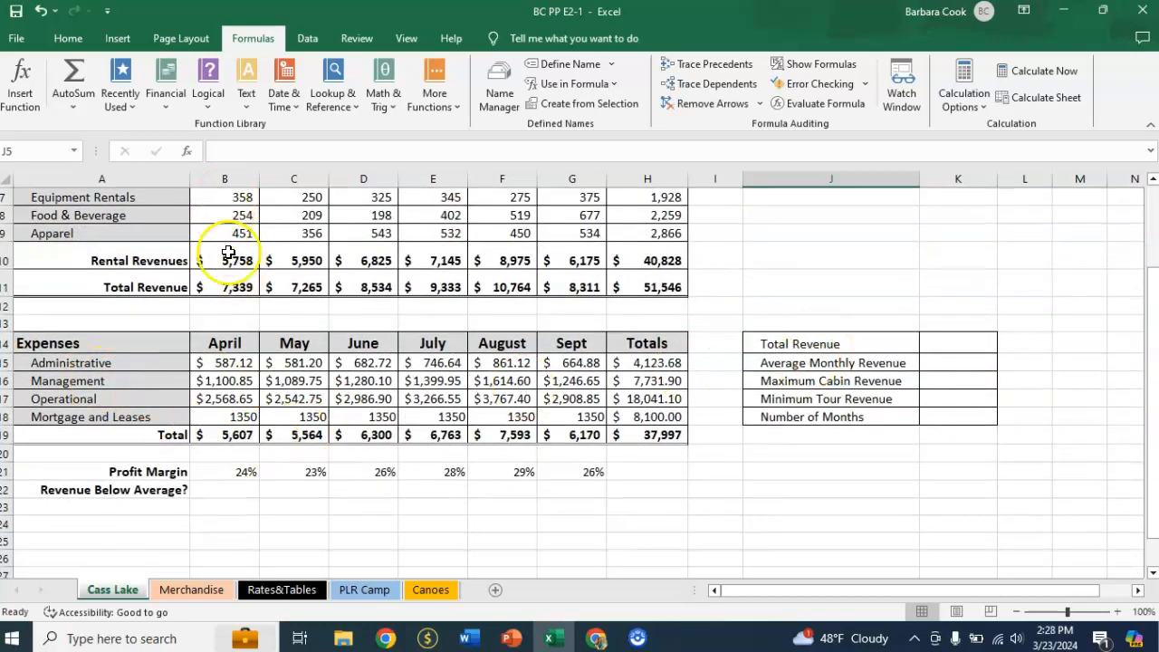
{"action": "left_click", "coordinate": [221, 381]}
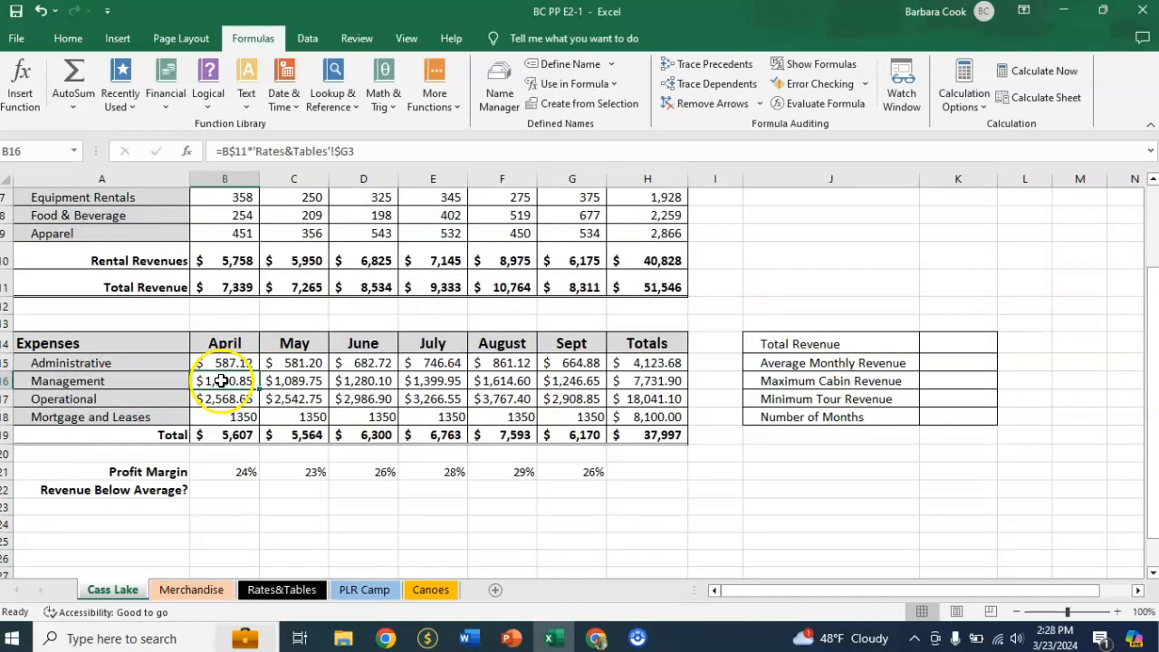
{"action": "left_click_drag", "start_coordinate": [222, 380], "coordinate": [650, 408]}
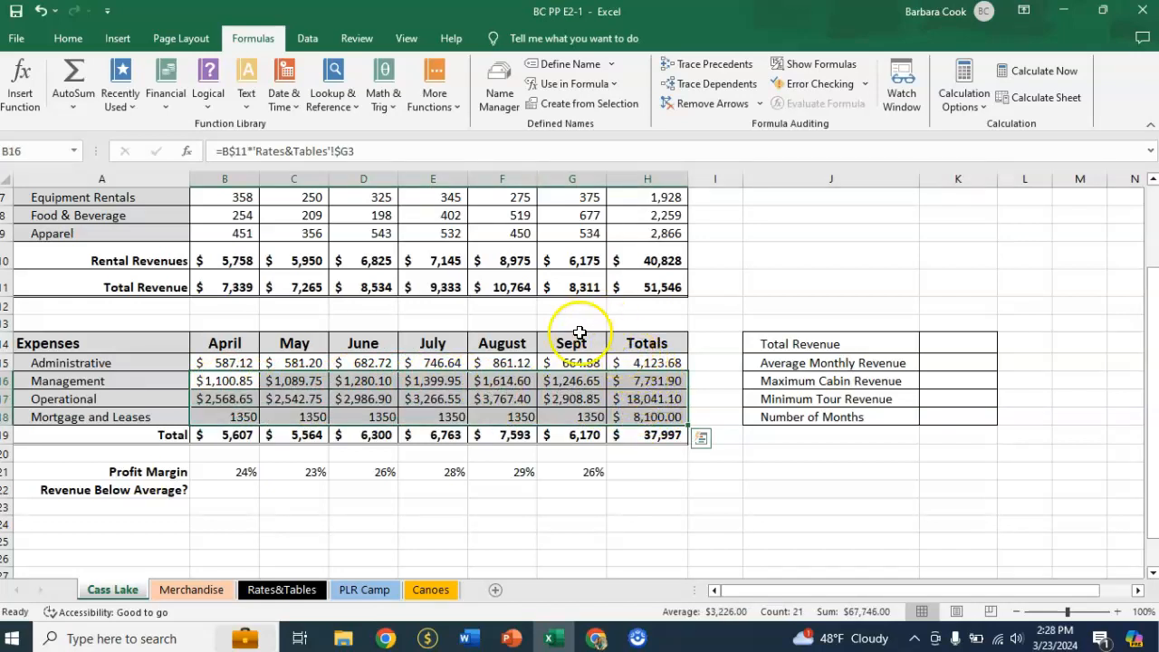
{"action": "left_click", "coordinate": [61, 38]}
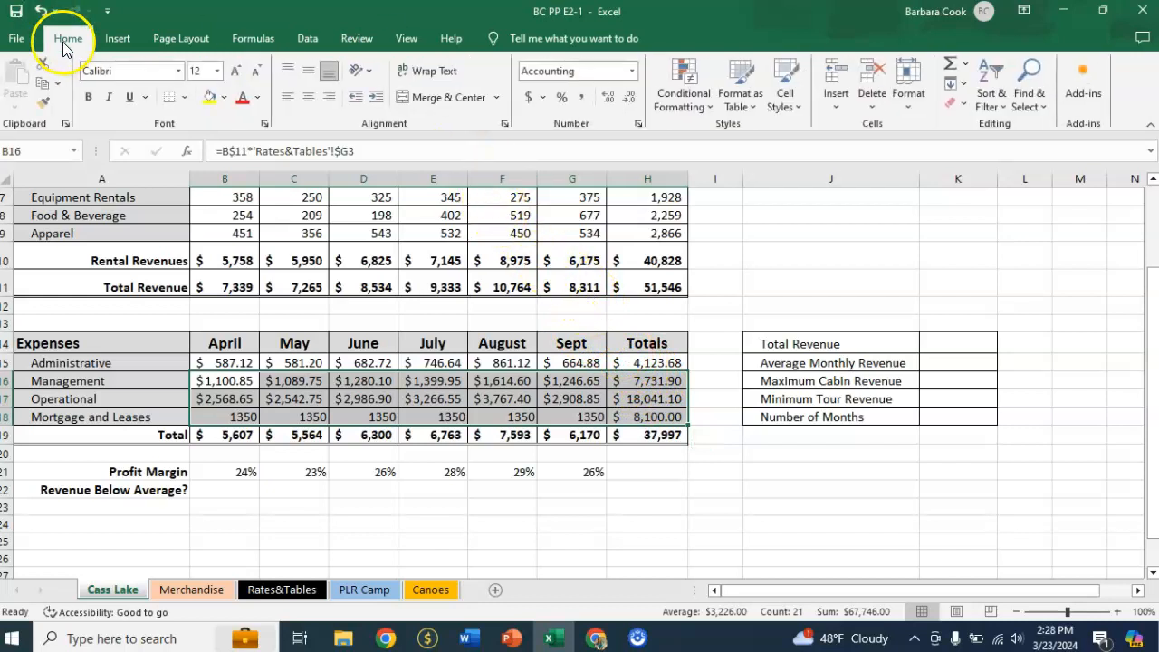
{"action": "left_click", "coordinate": [584, 100]}
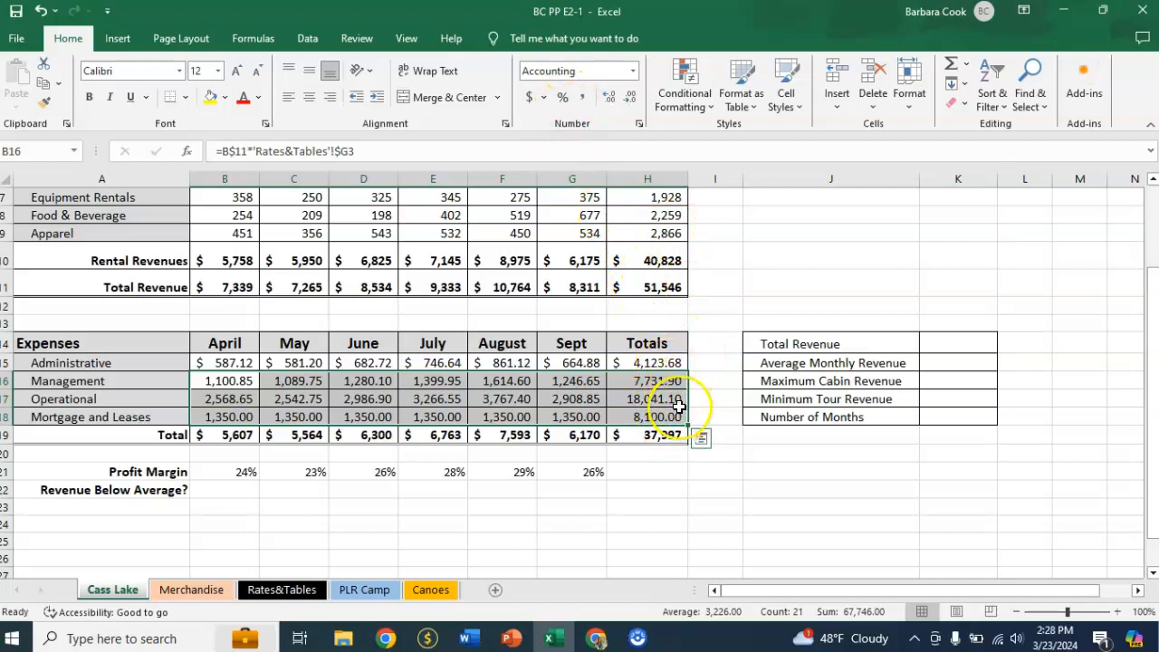
{"action": "left_click", "coordinate": [631, 100]}
{"action": "left_click", "coordinate": [631, 100]}
{"action": "left_click", "coordinate": [631, 99]}
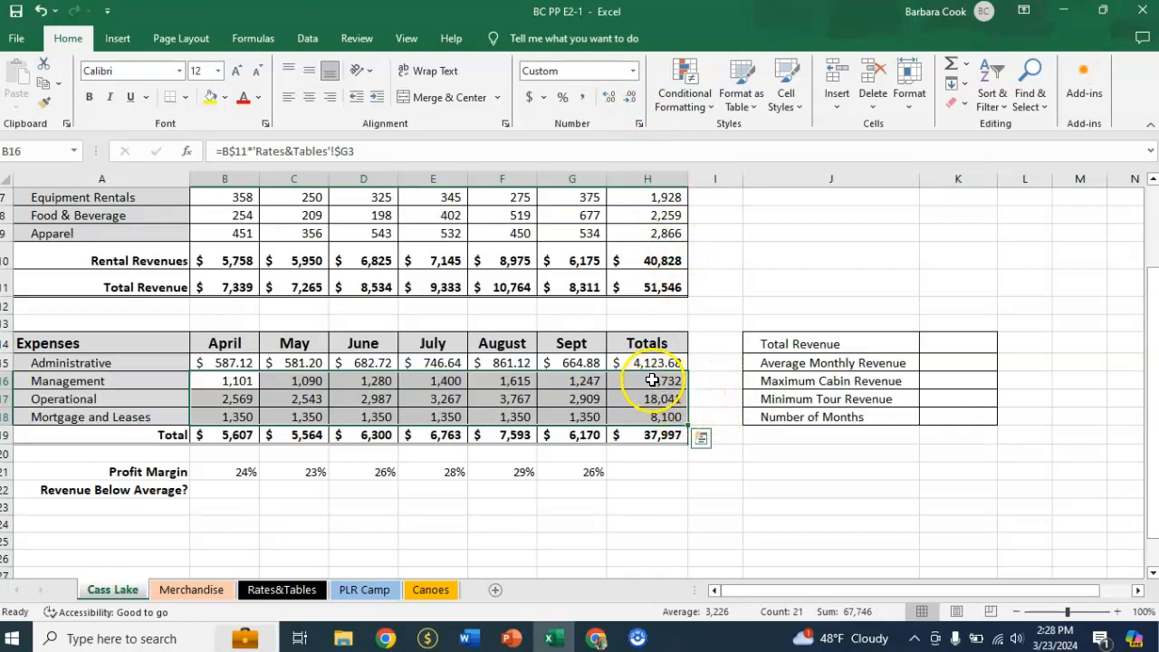
Remove the decimal places from the Administrative expense amounts in B15:H15, keeping the dollar format.
{"action": "left_click", "coordinate": [229, 364]}
{"action": "left_click_drag", "start_coordinate": [228, 365], "coordinate": [659, 373]}
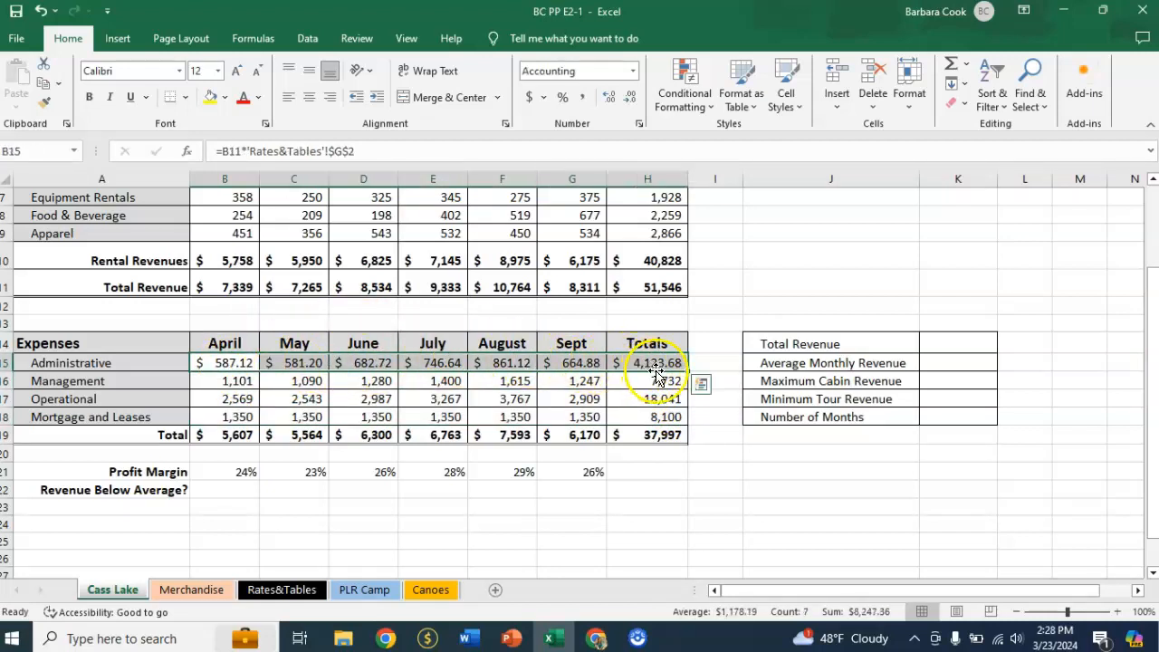
{"action": "left_click", "coordinate": [631, 99]}
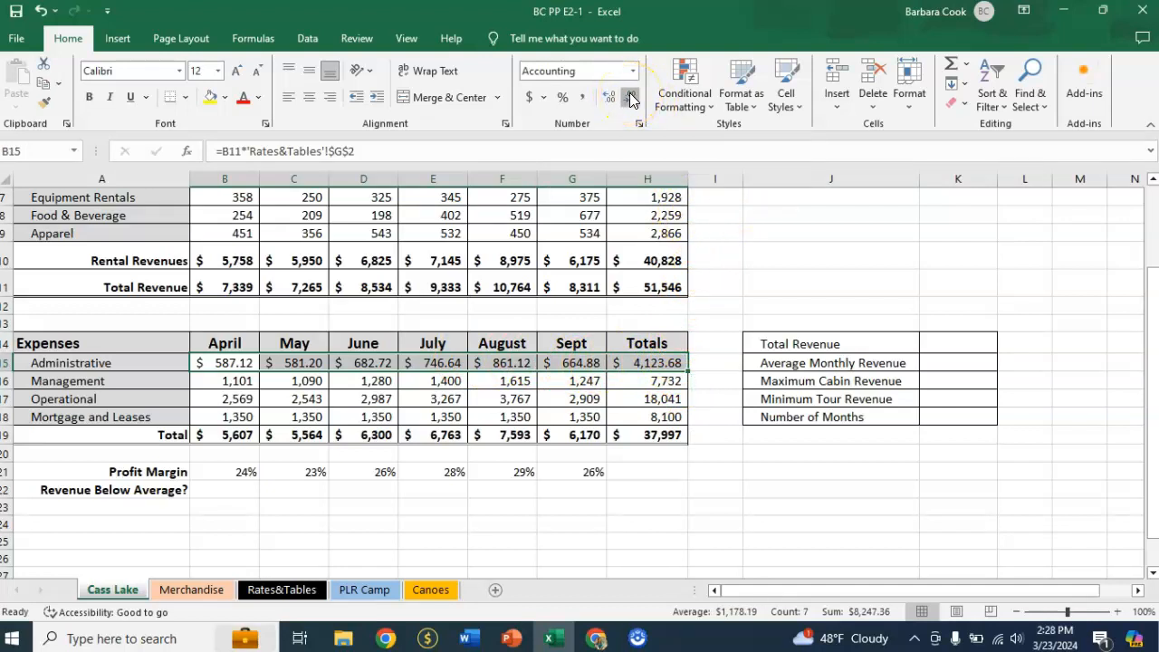
{"action": "left_click", "coordinate": [631, 100]}
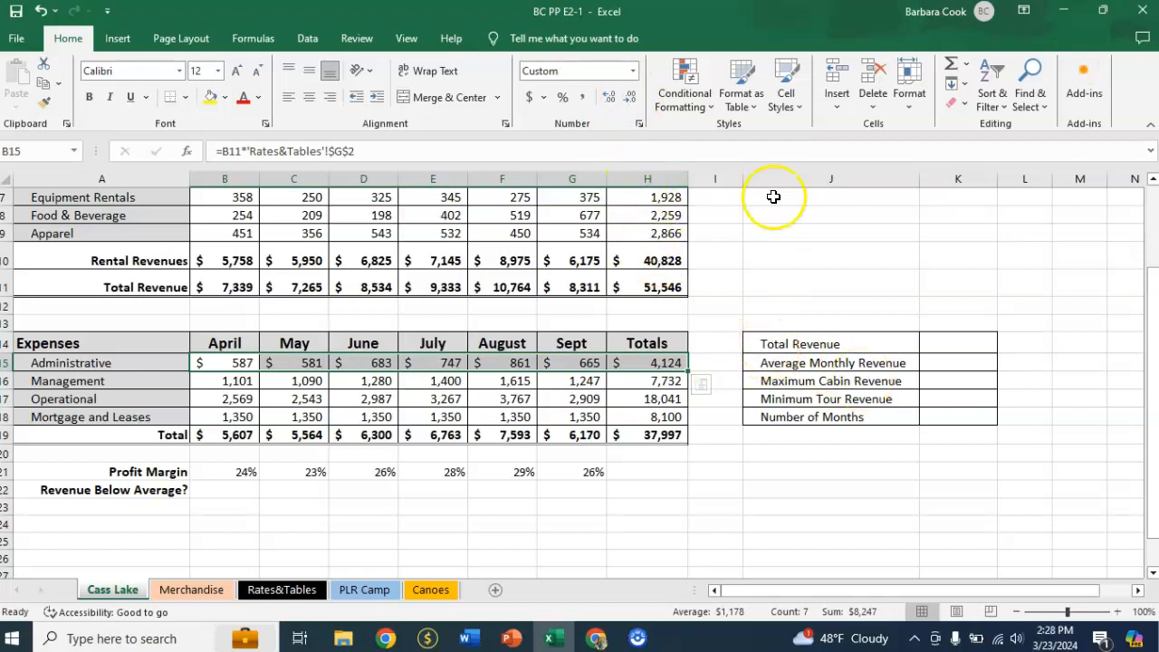
{"action": "left_click", "coordinate": [761, 254]}
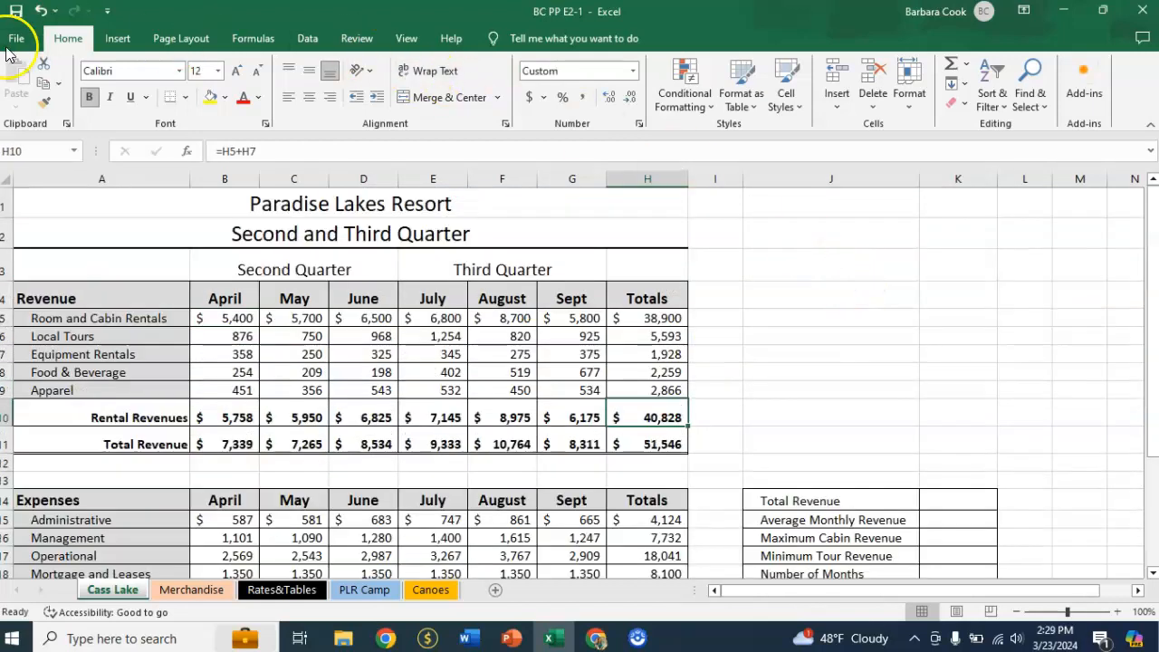
Save the workbook.
{"action": "left_click", "coordinate": [11, 42]}
{"action": "left_click", "coordinate": [41, 264]}
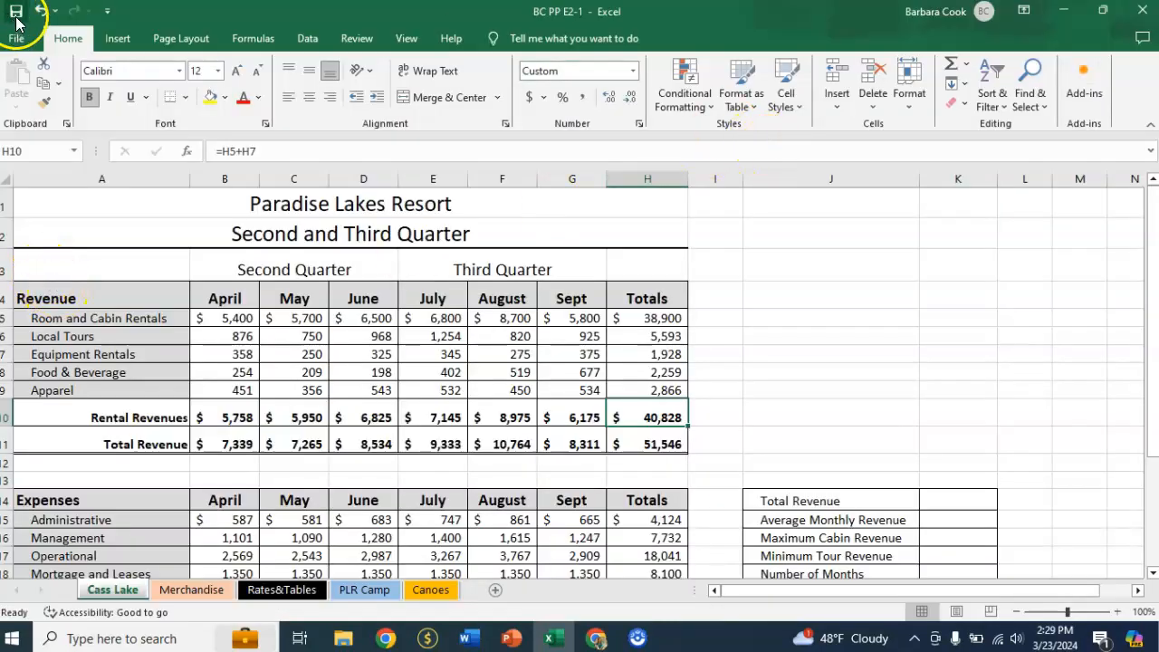